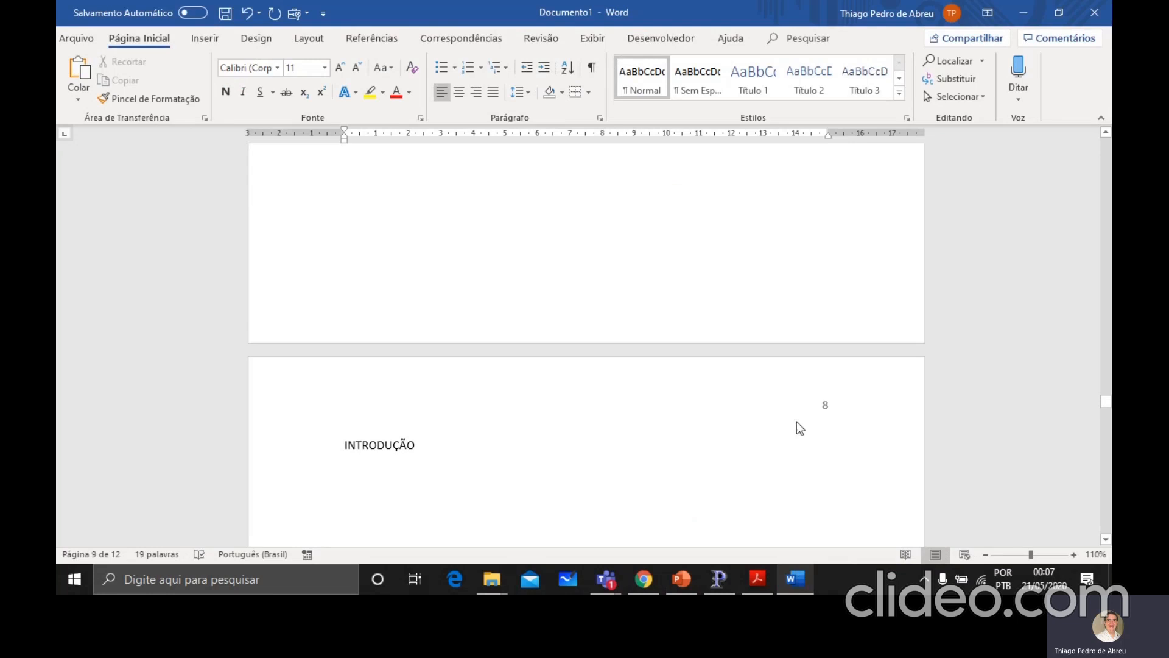
Review the section headings and page numbers from INTRODUÇÃO through 2 FORMATAÇÃO ABNT, returning to 1 APLICATIVOS INFORMATIZADOS
scroll(814, 463, down, 2)
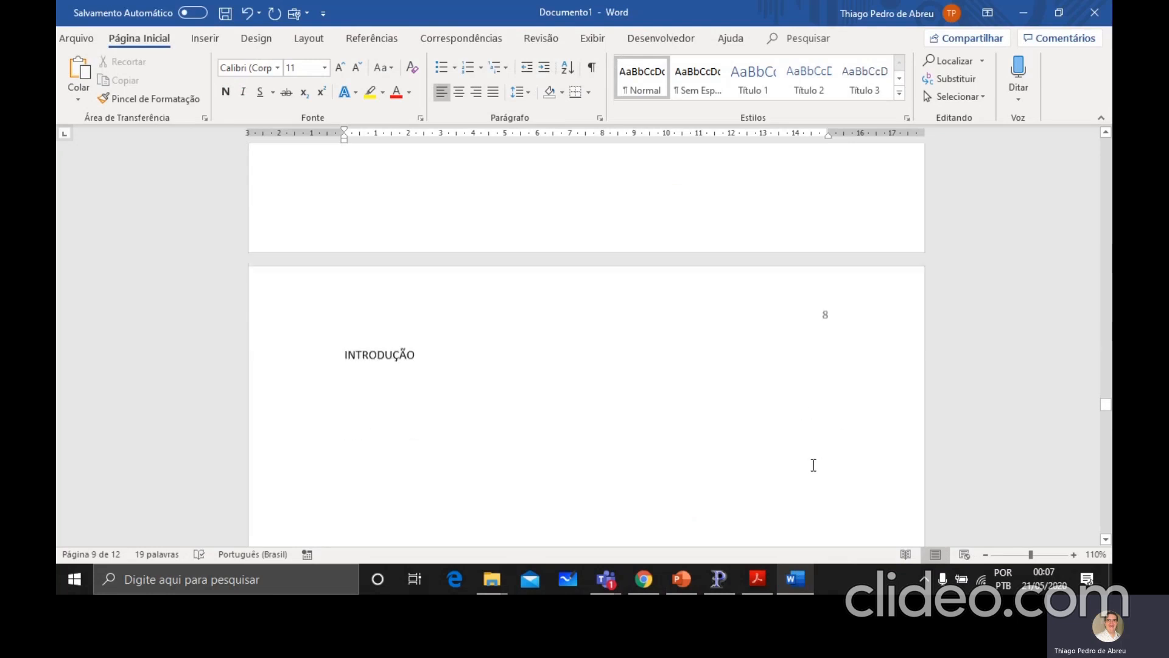
scroll(814, 465, down, 5)
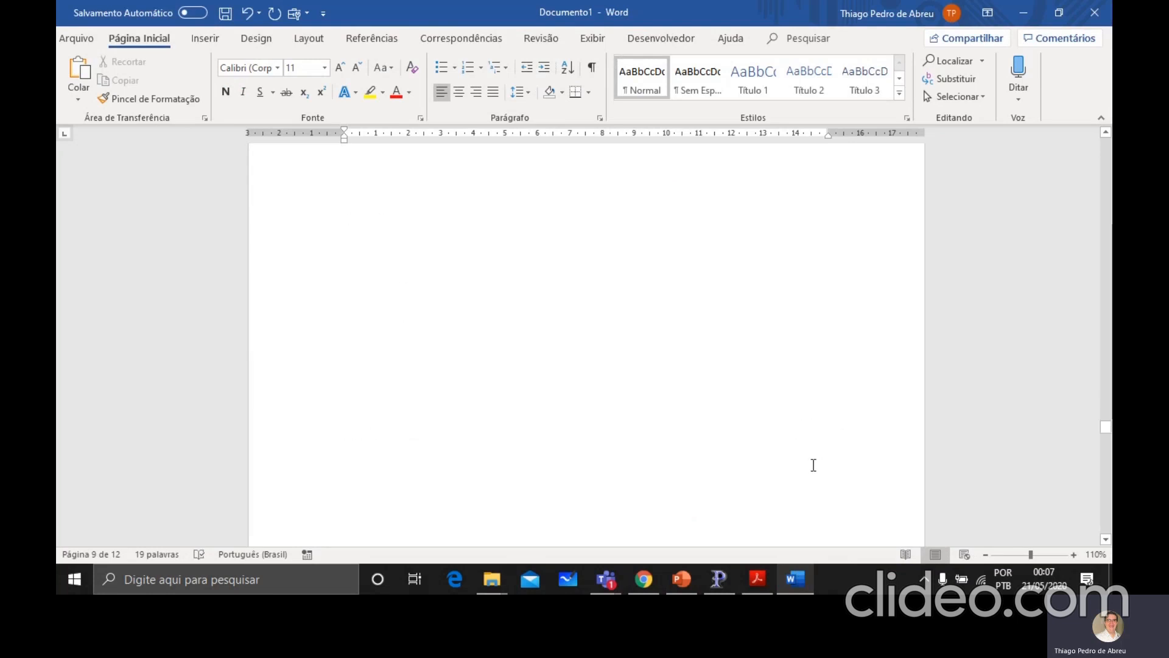
scroll(814, 464, down, 3)
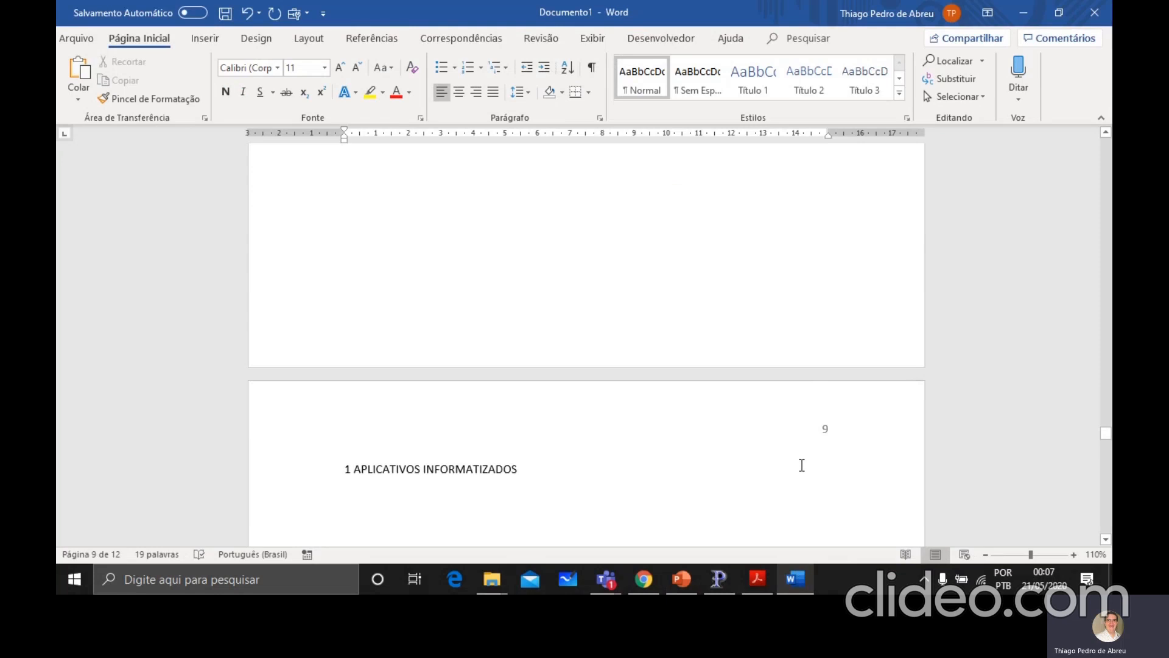
click(532, 475)
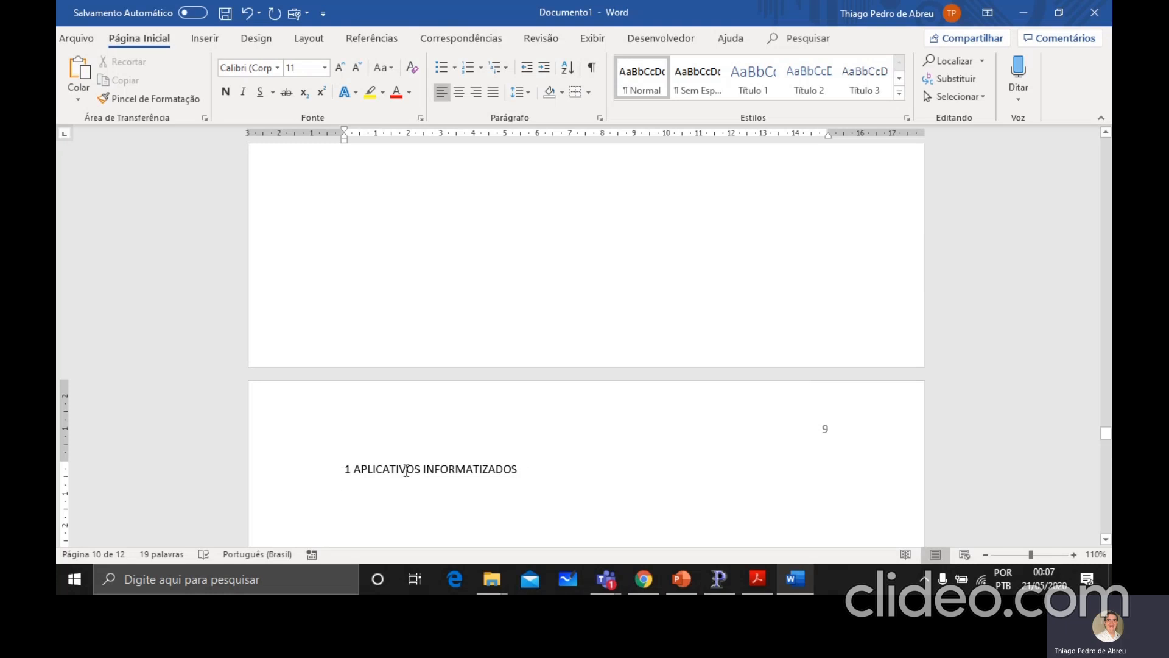
scroll(410, 470, up, 3)
scroll(409, 470, up, 10)
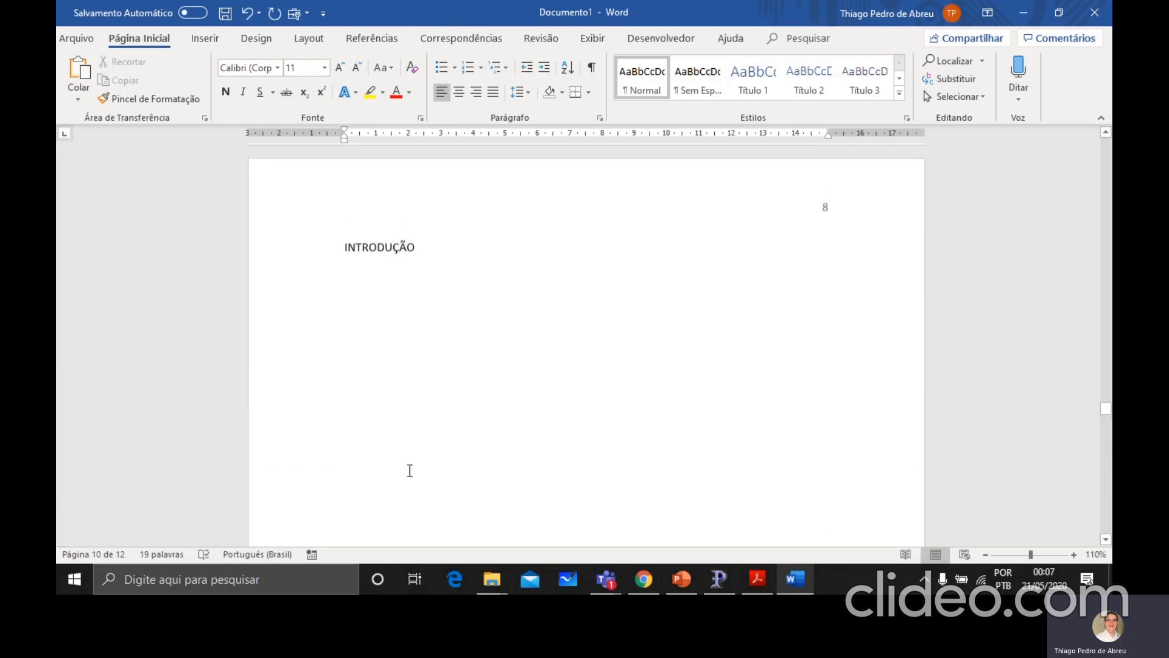
scroll(407, 469, down, 12)
scroll(410, 470, down, 2)
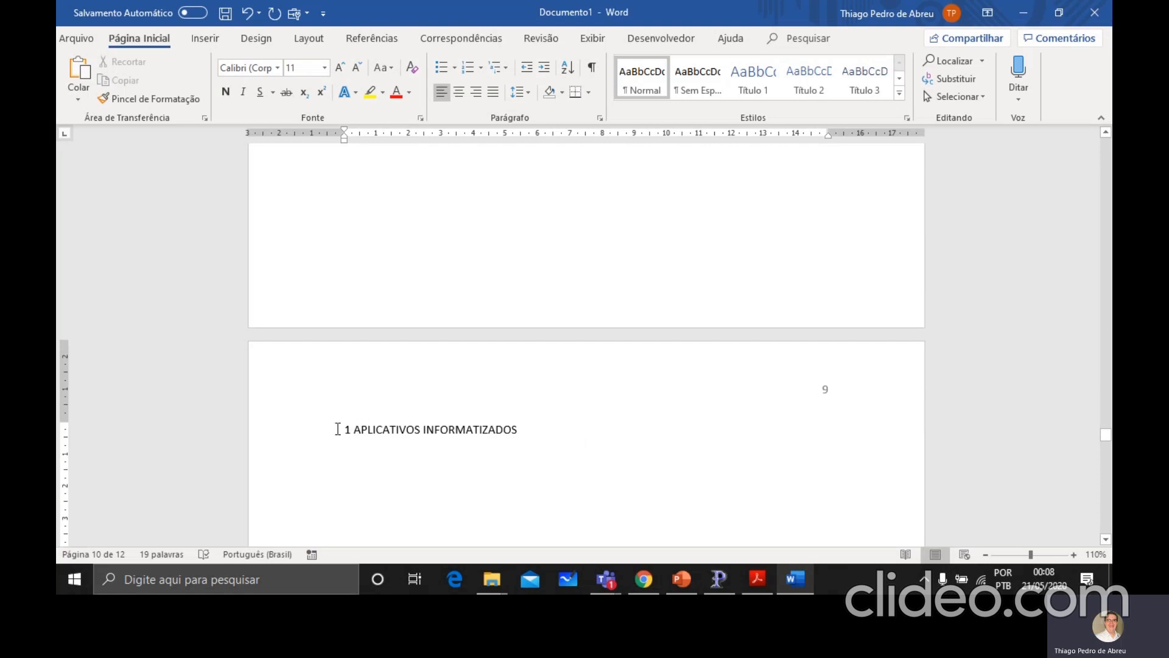
scroll(496, 456, down, 5)
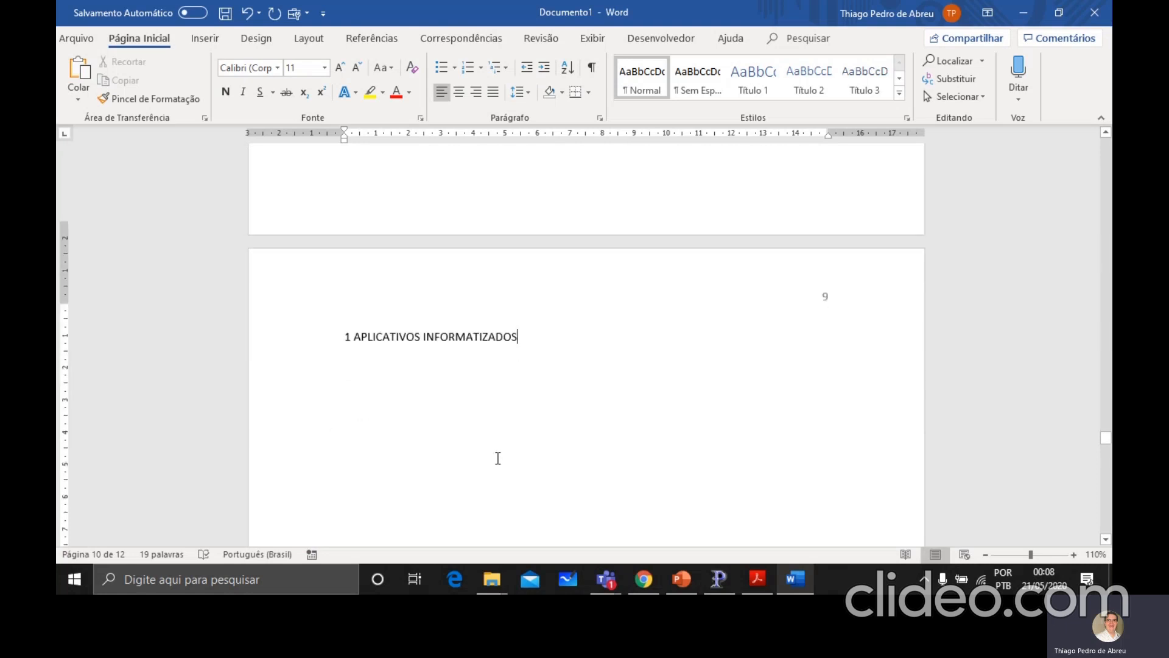
scroll(497, 458, down, 10)
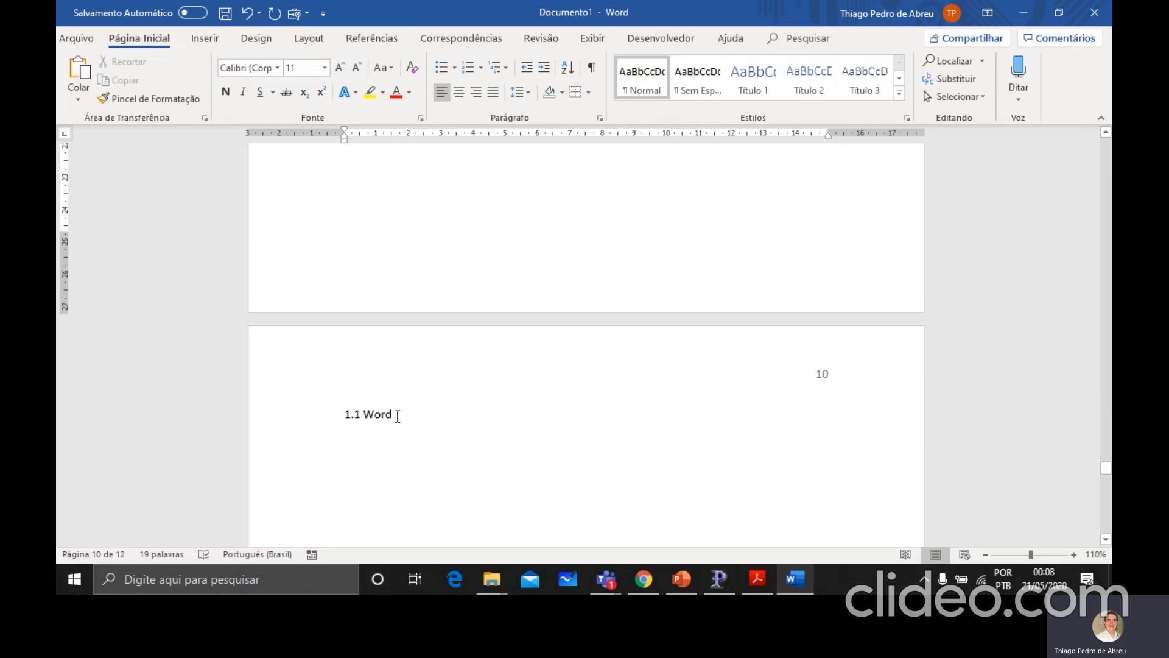
scroll(408, 450, down, 8)
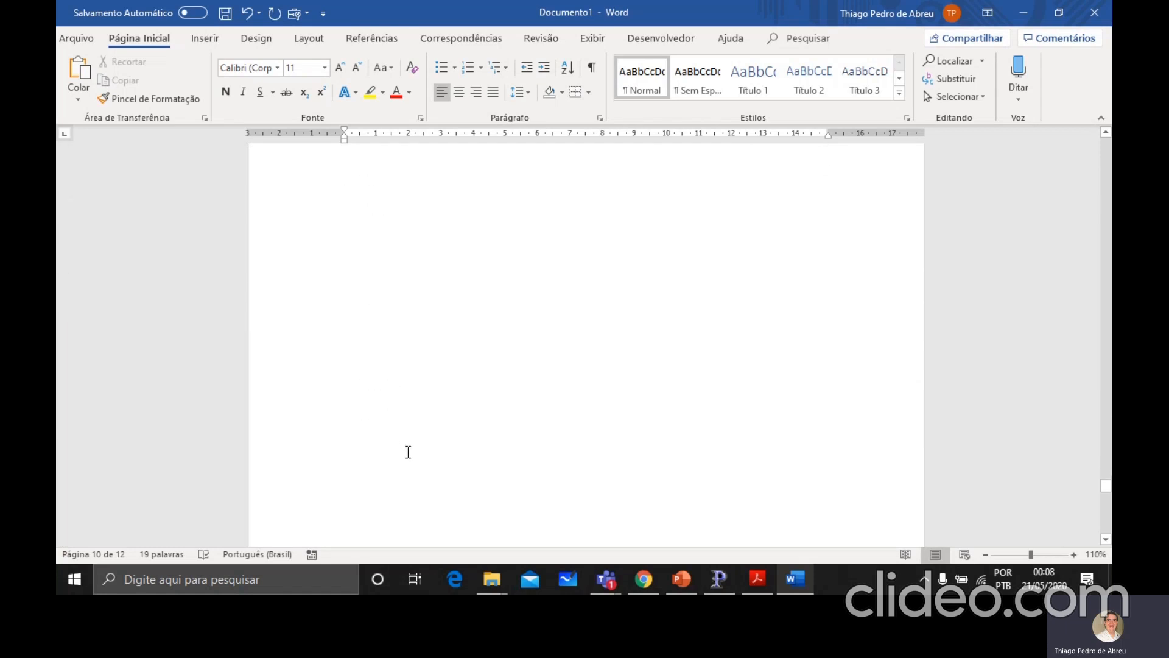
scroll(408, 451, down, 8)
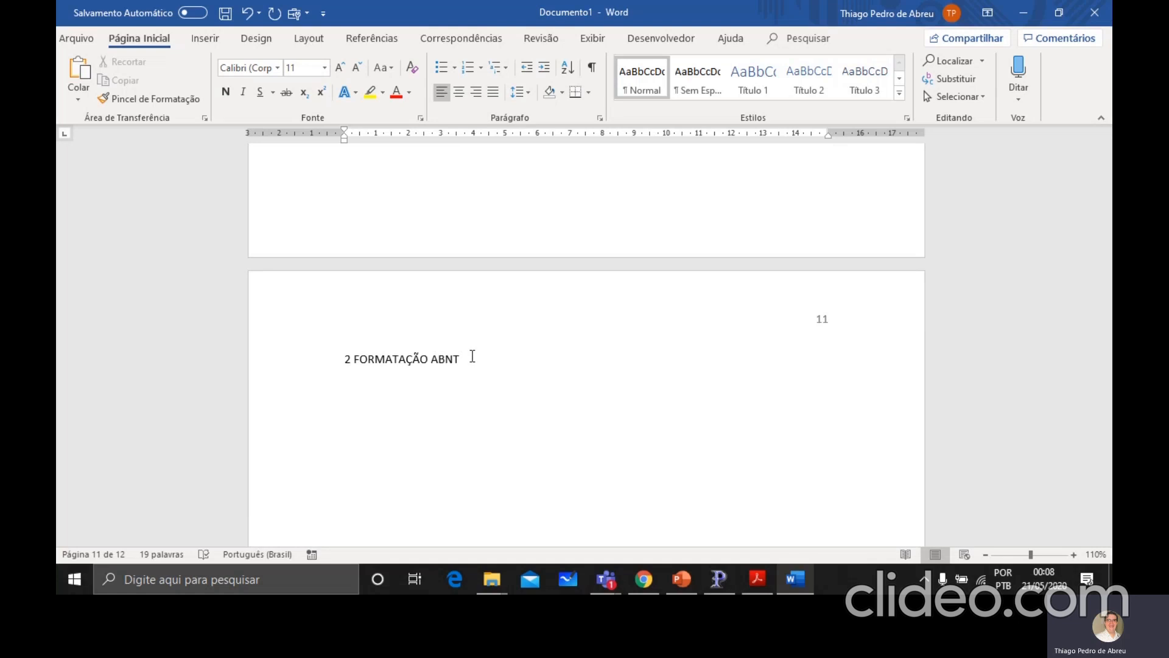
scroll(505, 357, up, 1)
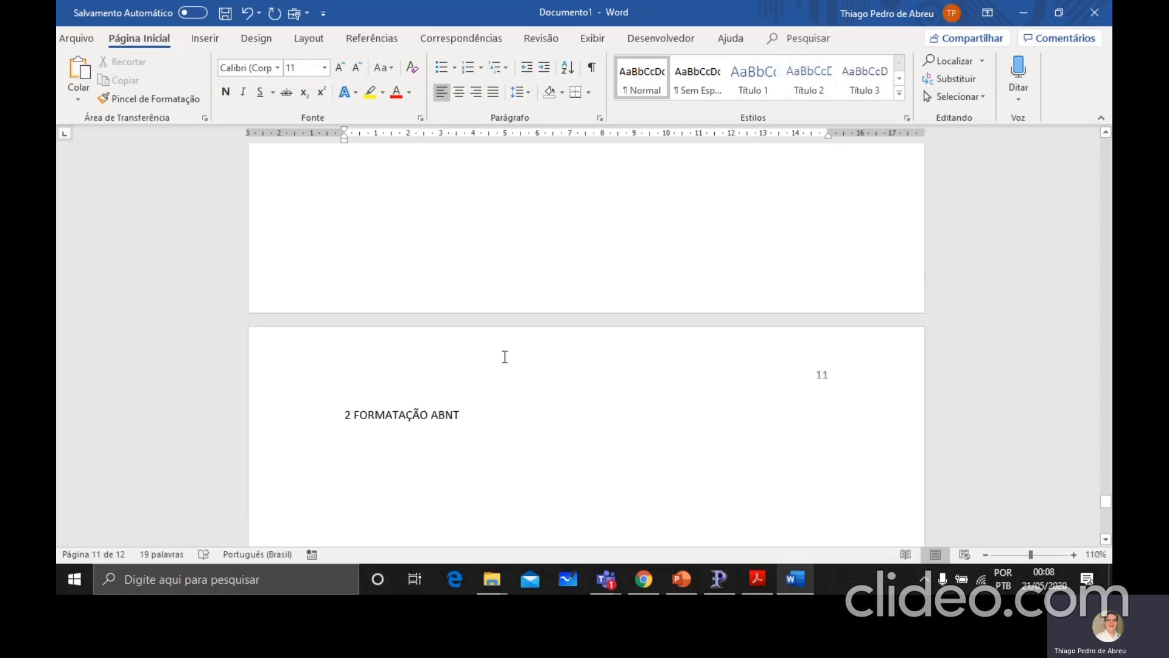
scroll(505, 357, up, 12)
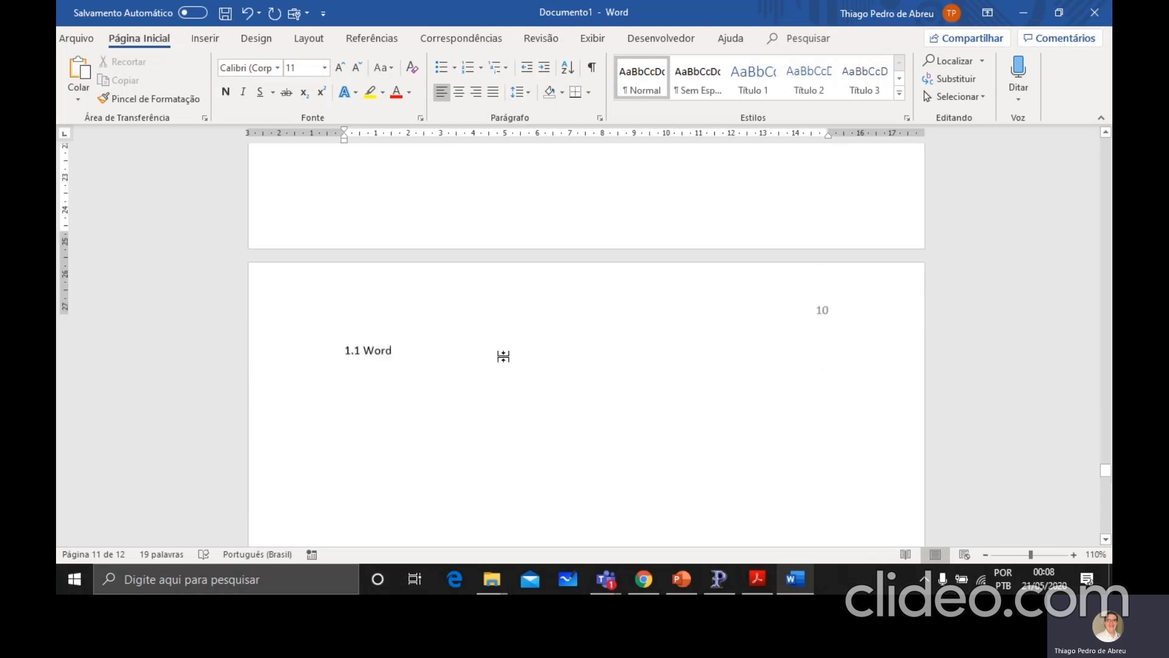
scroll(503, 357, up, 12)
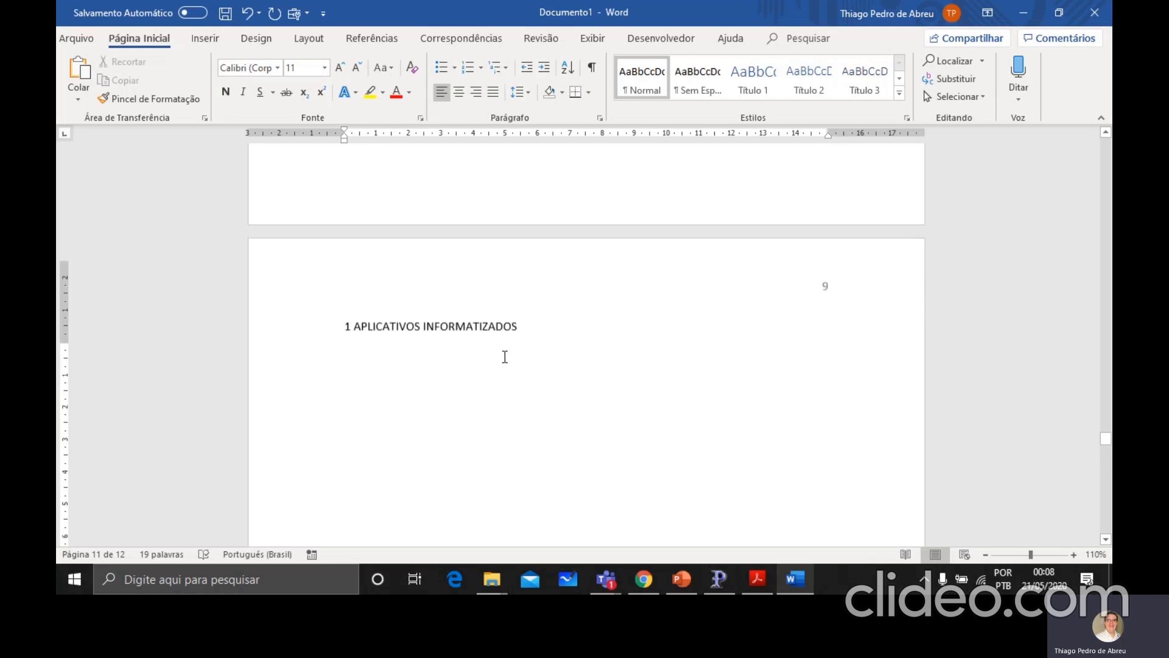
scroll(505, 357, up, 1)
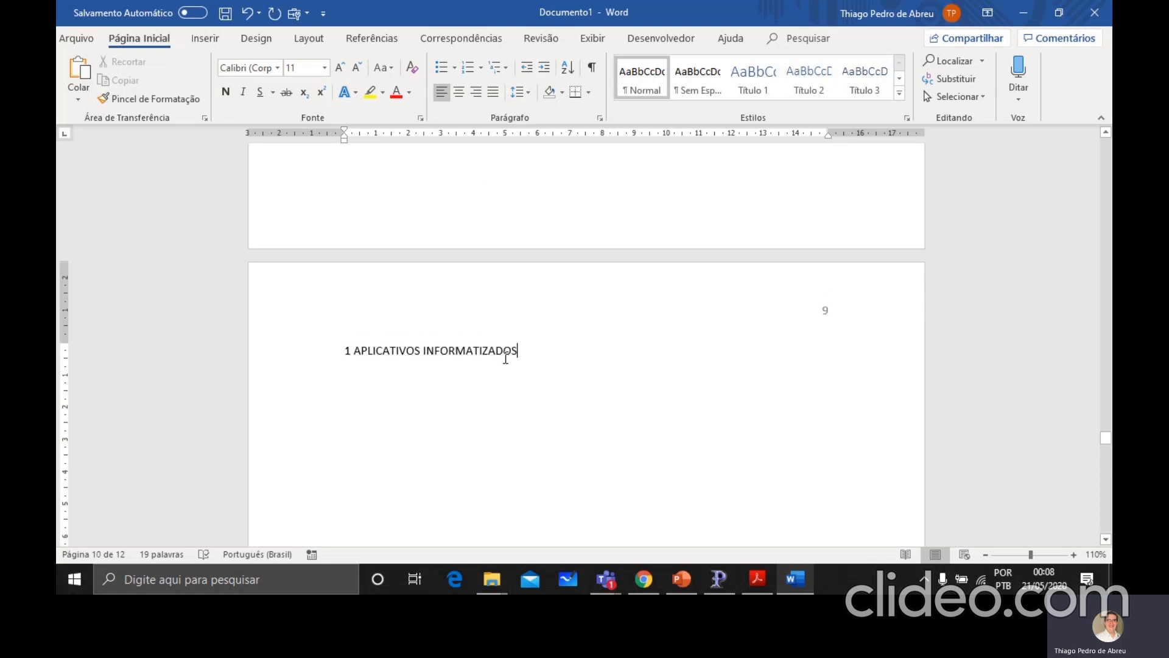
Place the cursor at the end of the heading 1 APLICATIVOS INFORMATIZADOS and examine which title styles are available
click(537, 355)
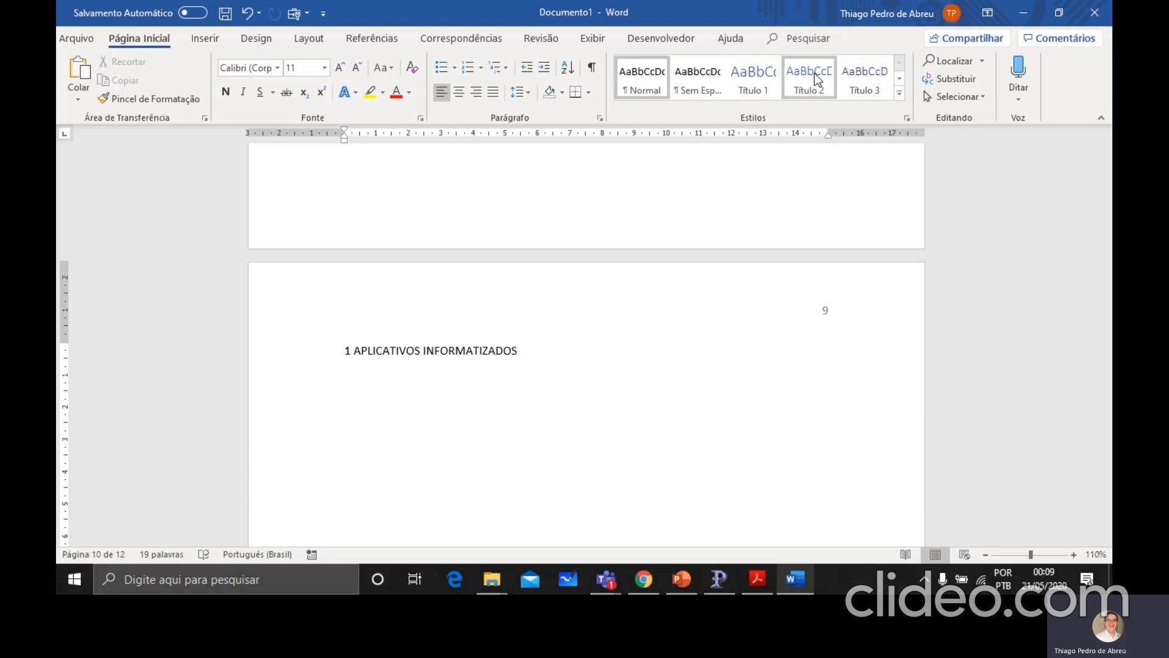
click(900, 93)
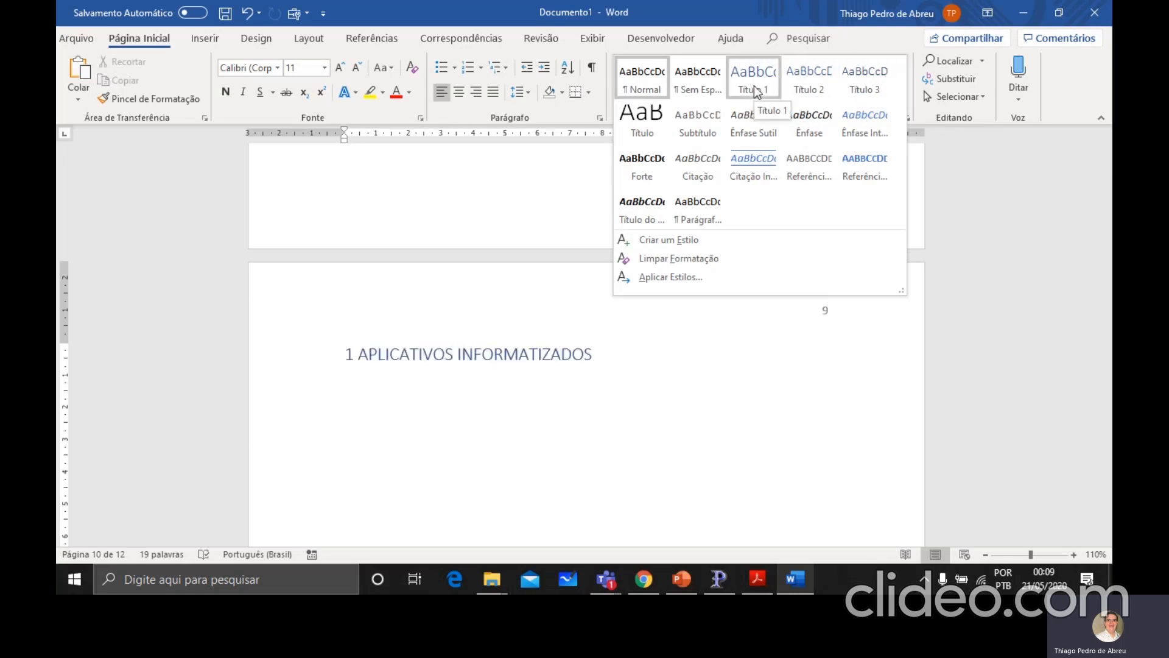
click(973, 196)
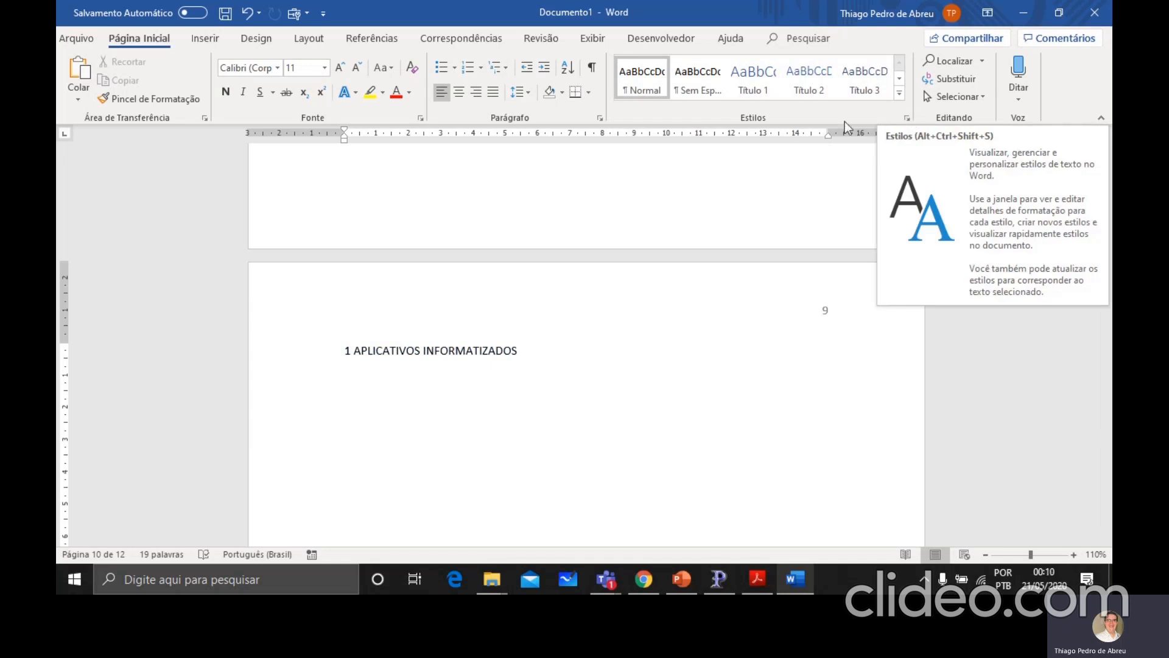
Set the Título 4 style to be shown among the recommended styles, for this document only
click(908, 118)
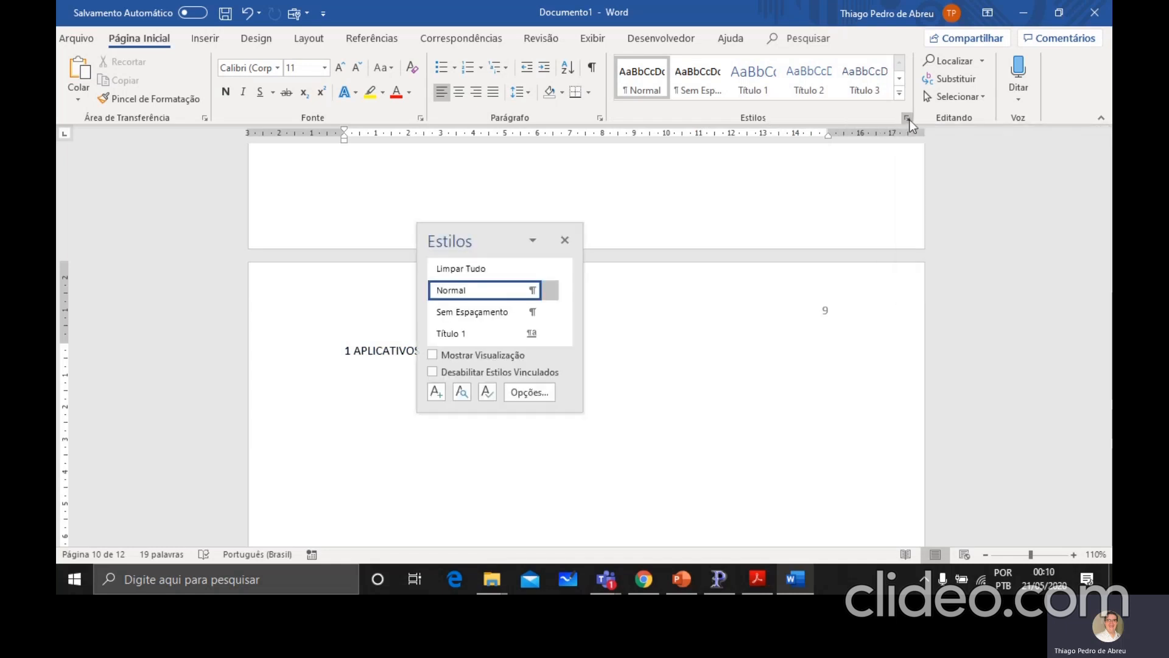
click(485, 393)
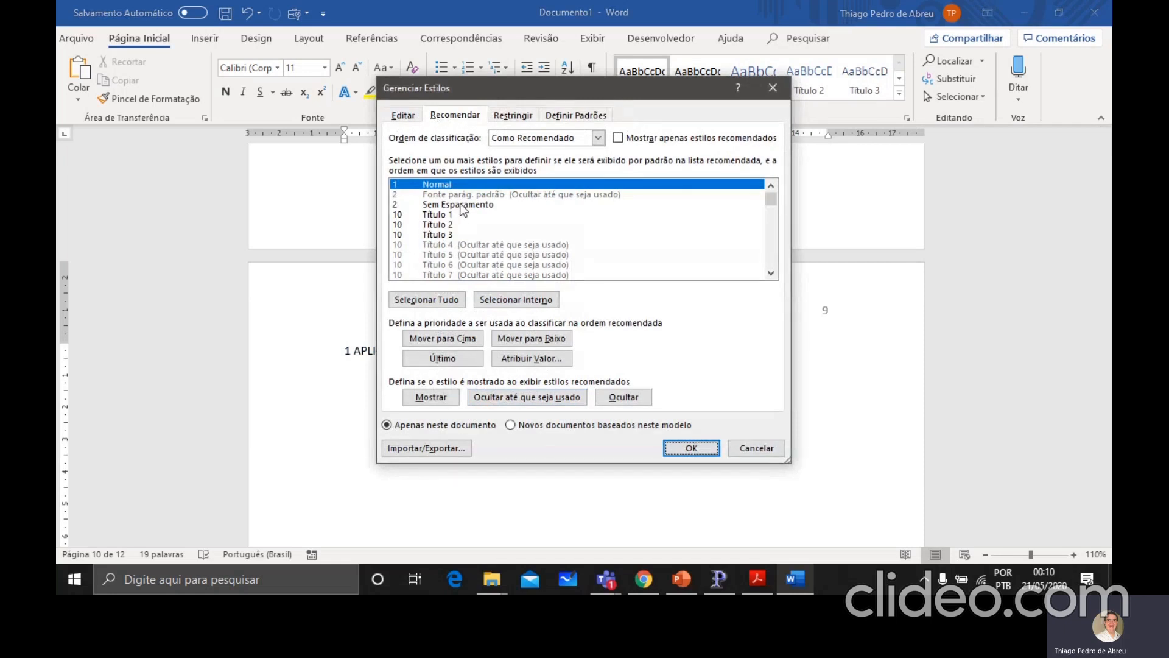
scroll(462, 210, down, 4)
scroll(463, 210, down, 15)
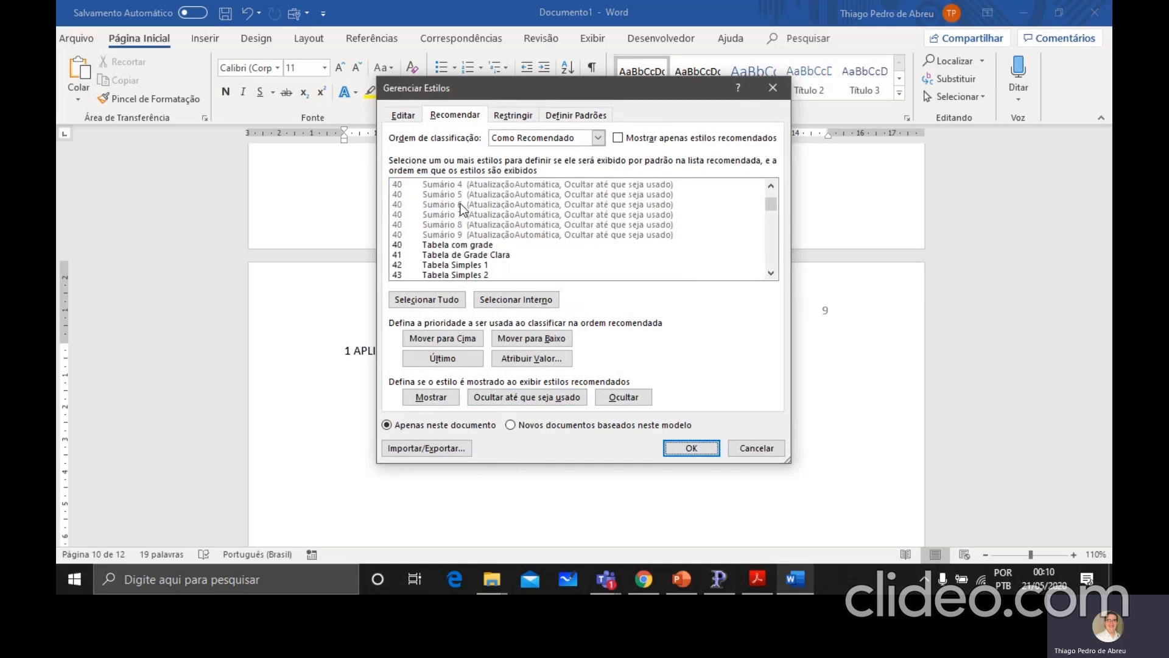
scroll(462, 209, down, 20)
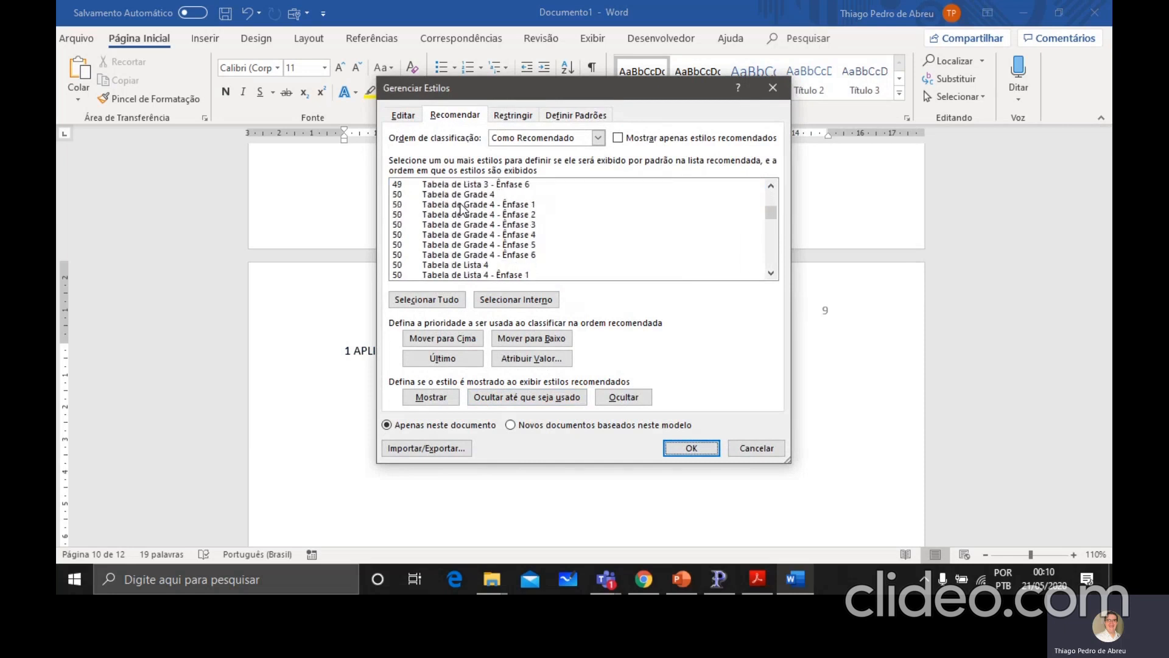
scroll(462, 209, down, 20)
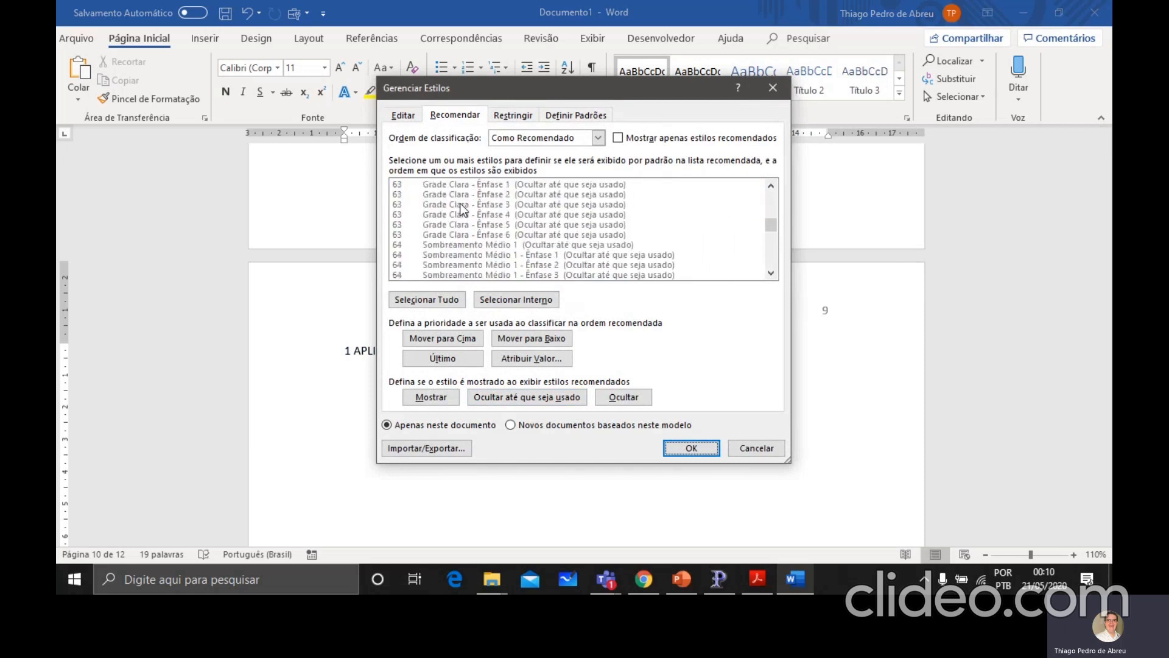
scroll(769, 232, down, 3)
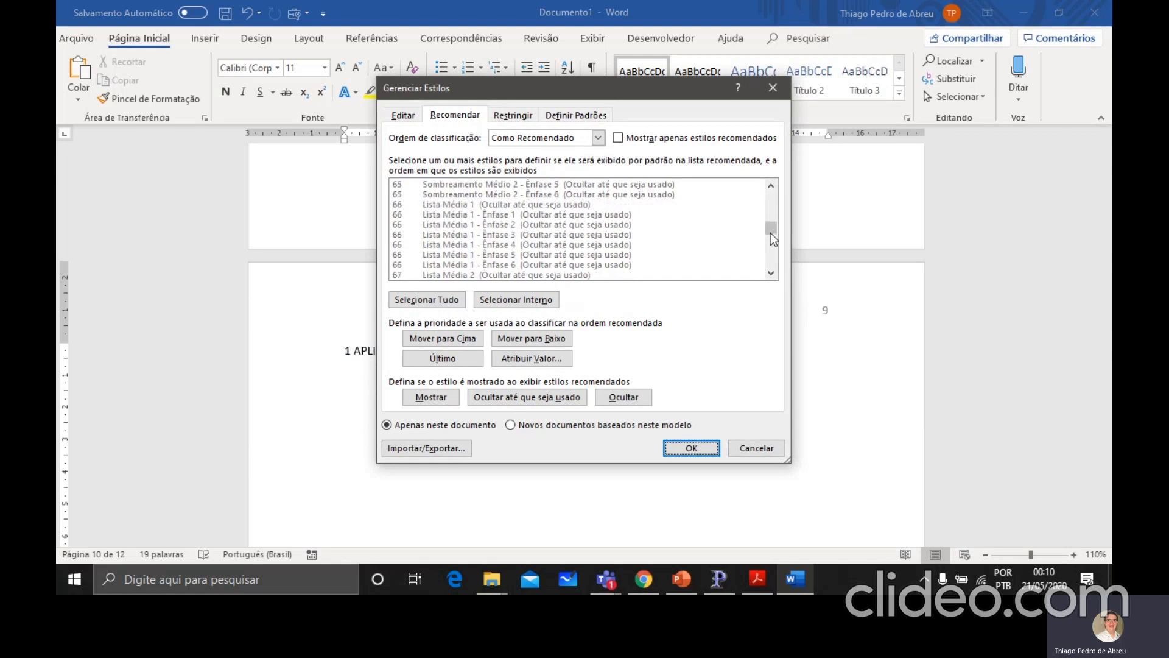
drag(765, 226, 776, 195)
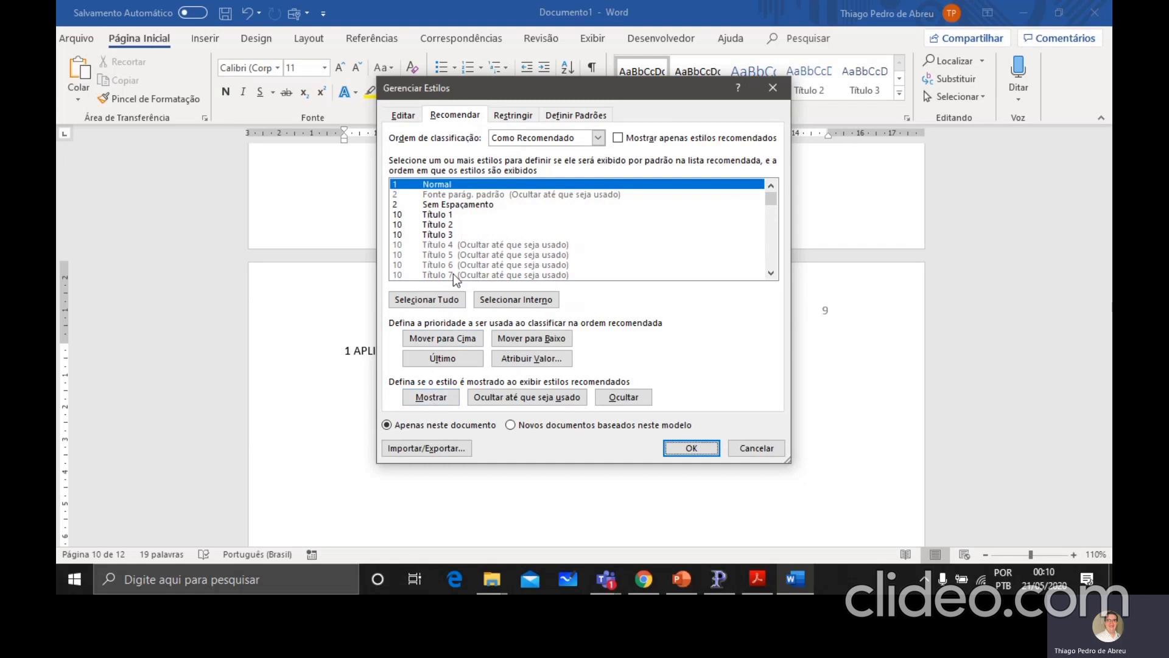
click(450, 245)
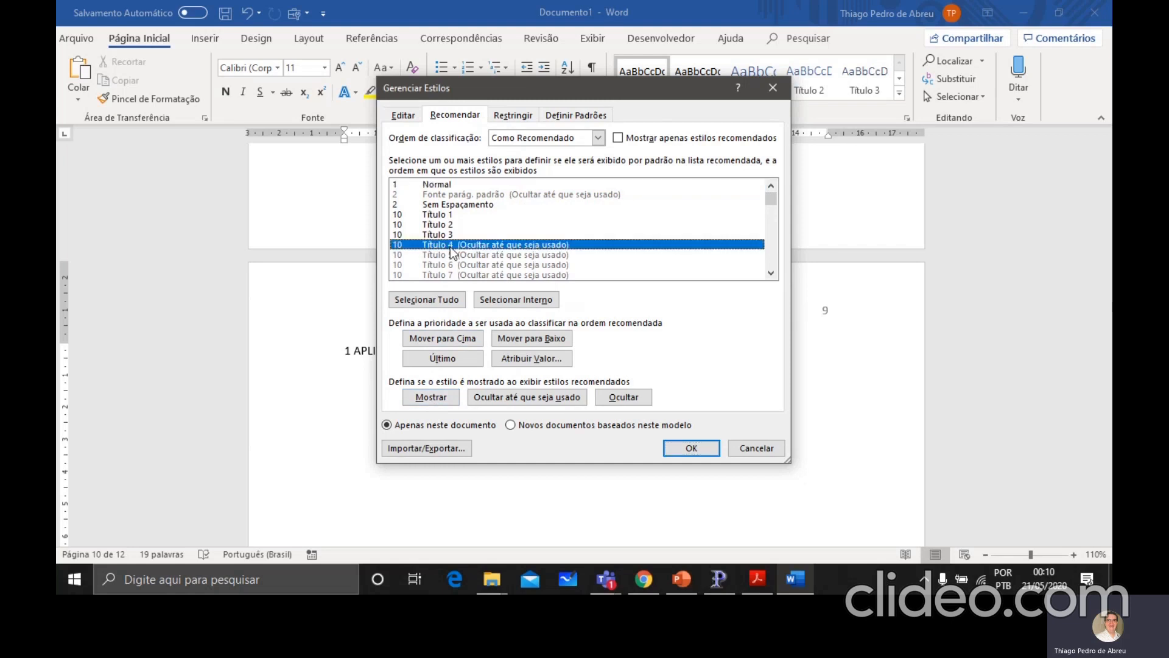
click(437, 397)
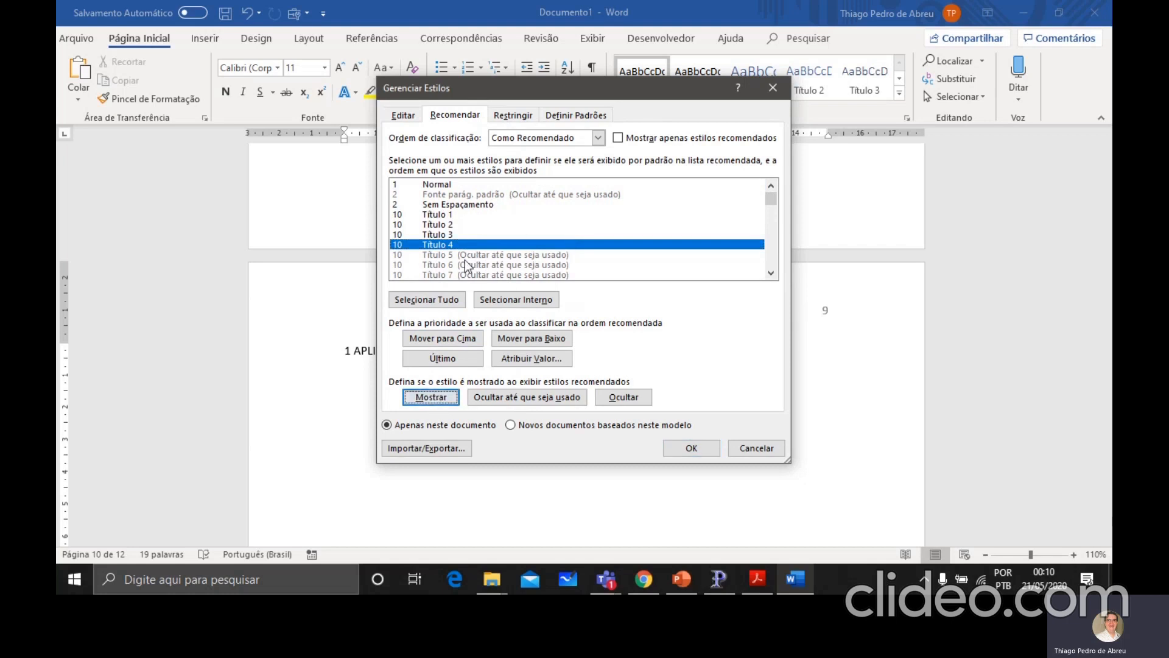
click(470, 226)
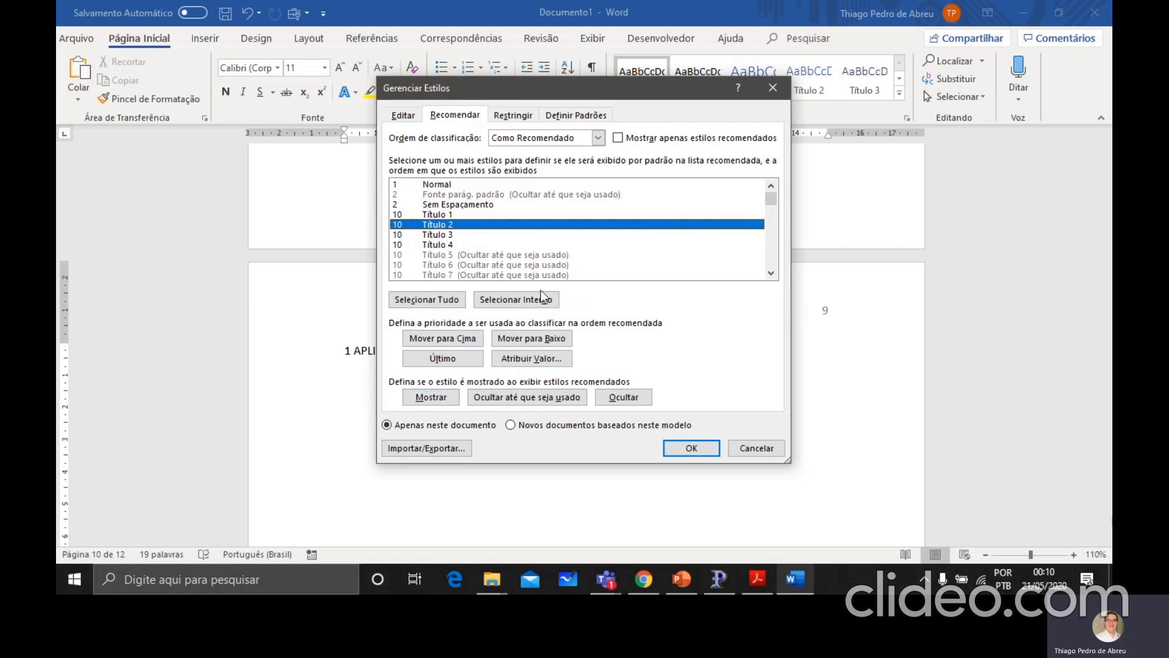
click(686, 449)
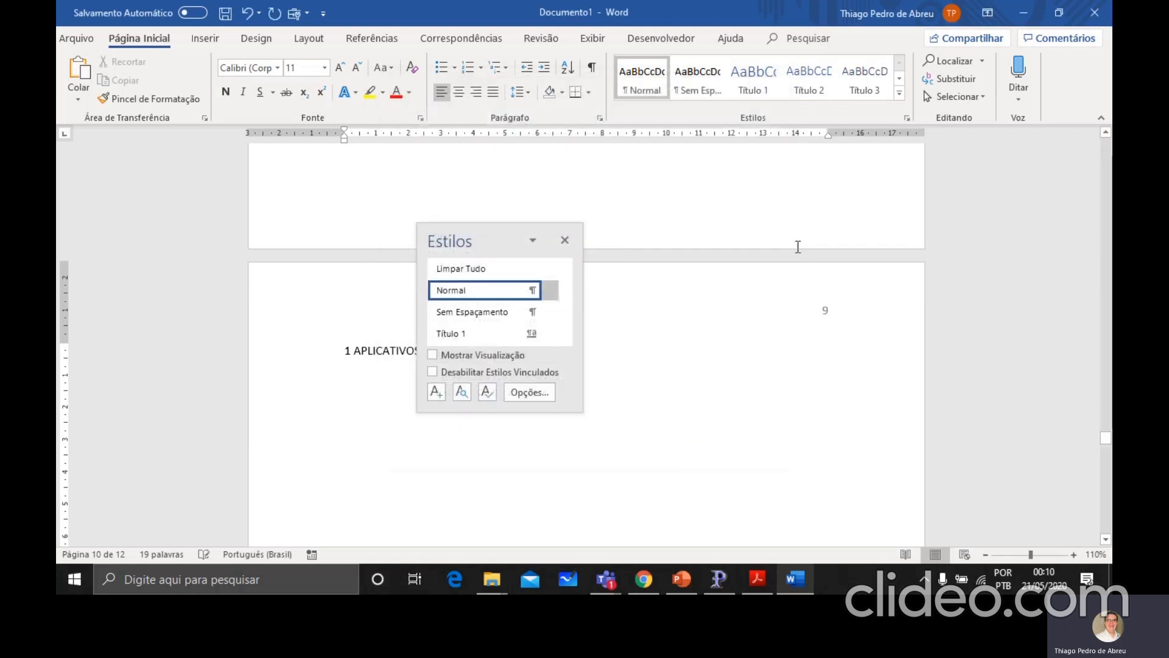
click(565, 240)
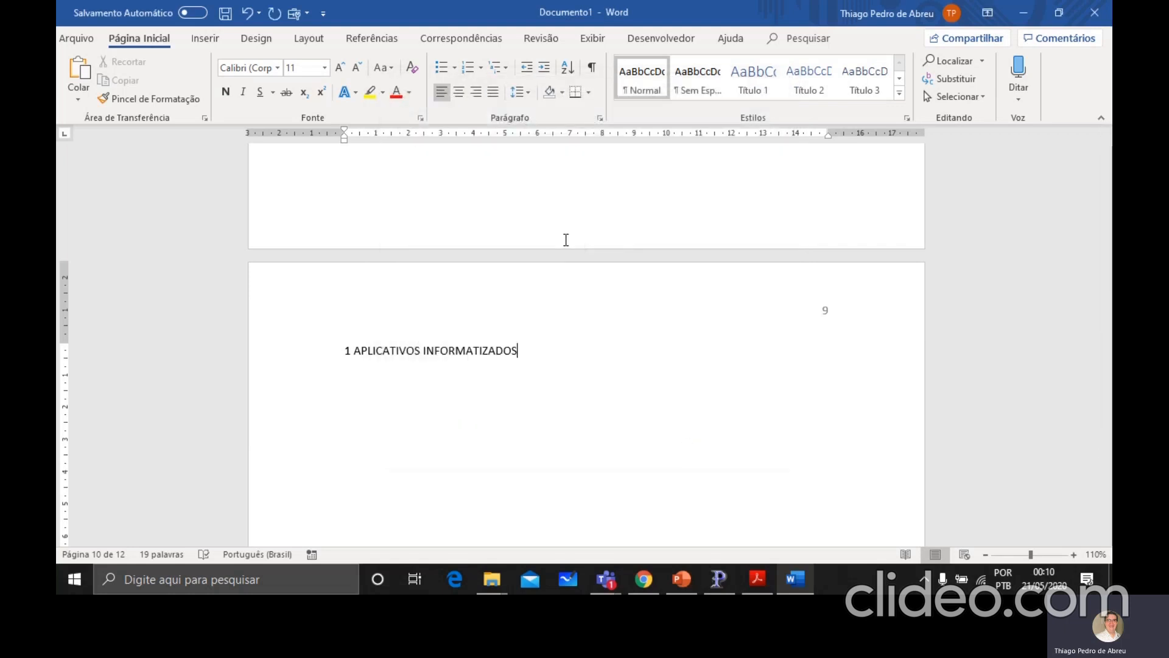
Check the full set of available styles for Título 4 and preview the title styles on the heading
click(900, 94)
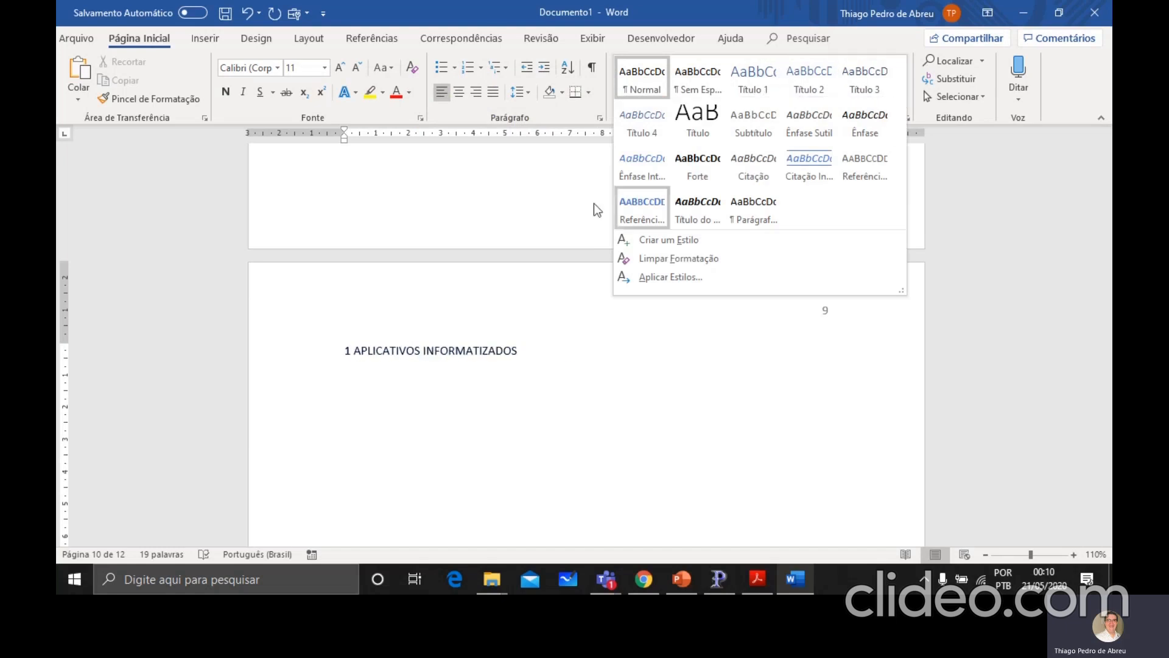
click(651, 380)
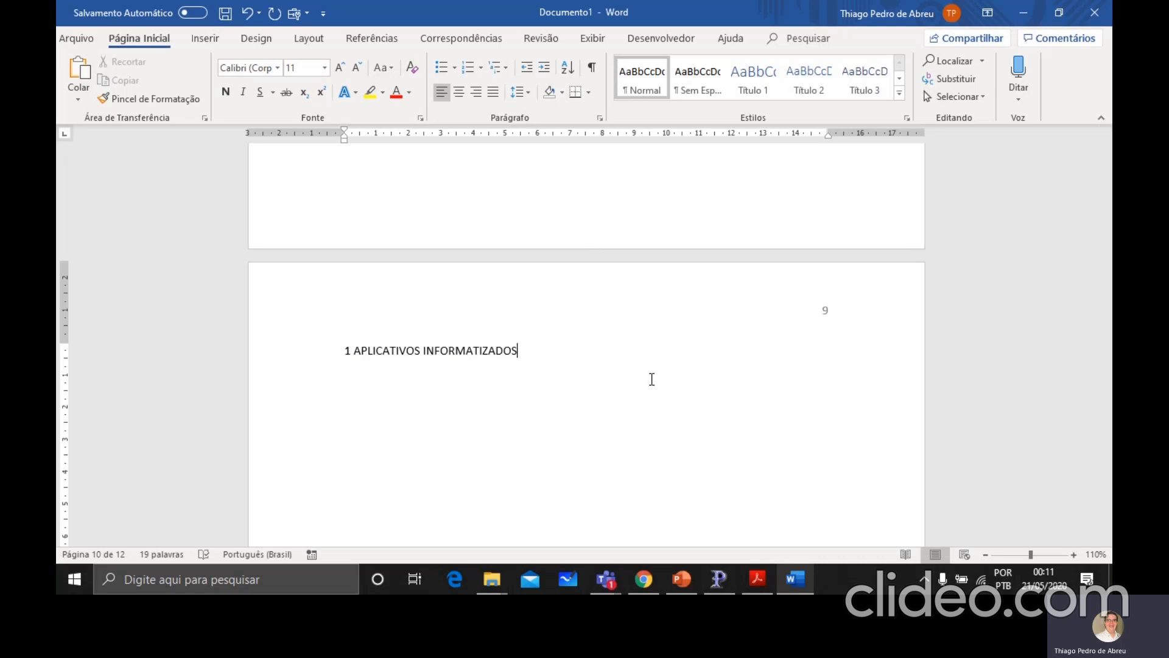
click(760, 89)
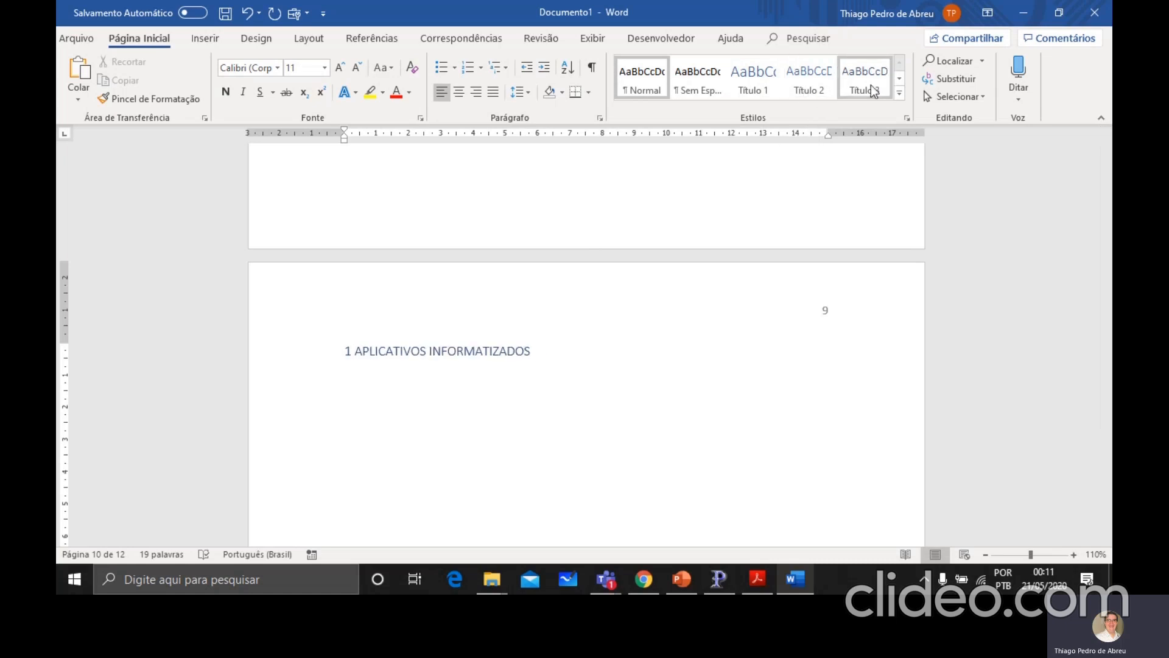
Modify the Título 1 style to Arial, 14 pt, bold, with the automatic font color
right_click(744, 78)
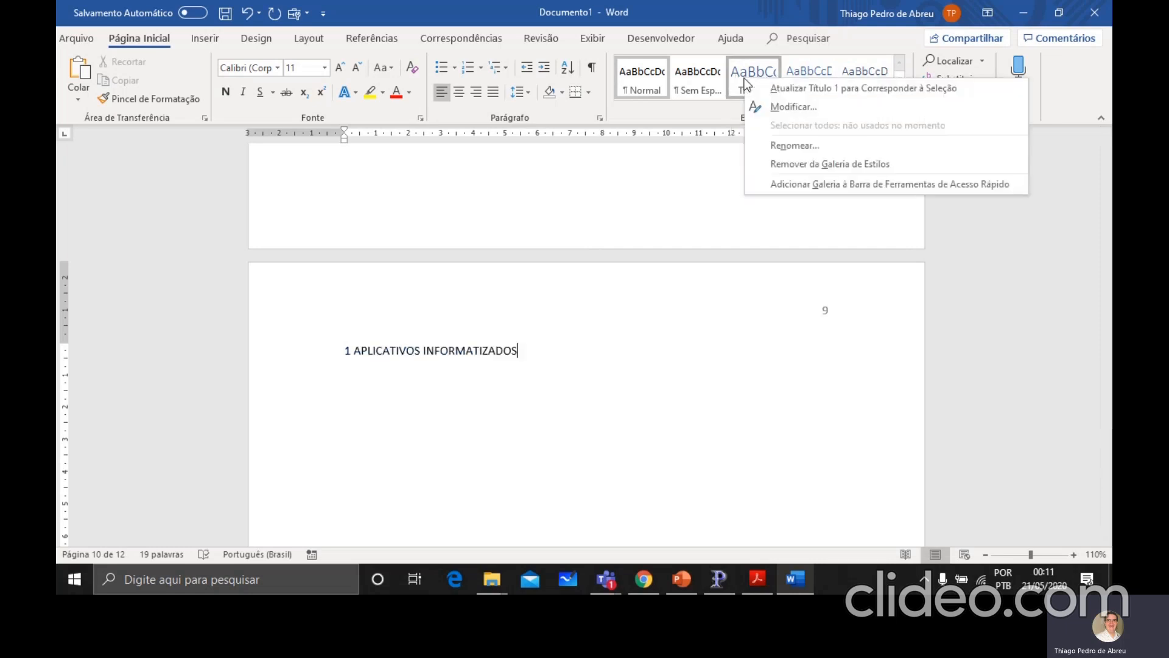
click(777, 105)
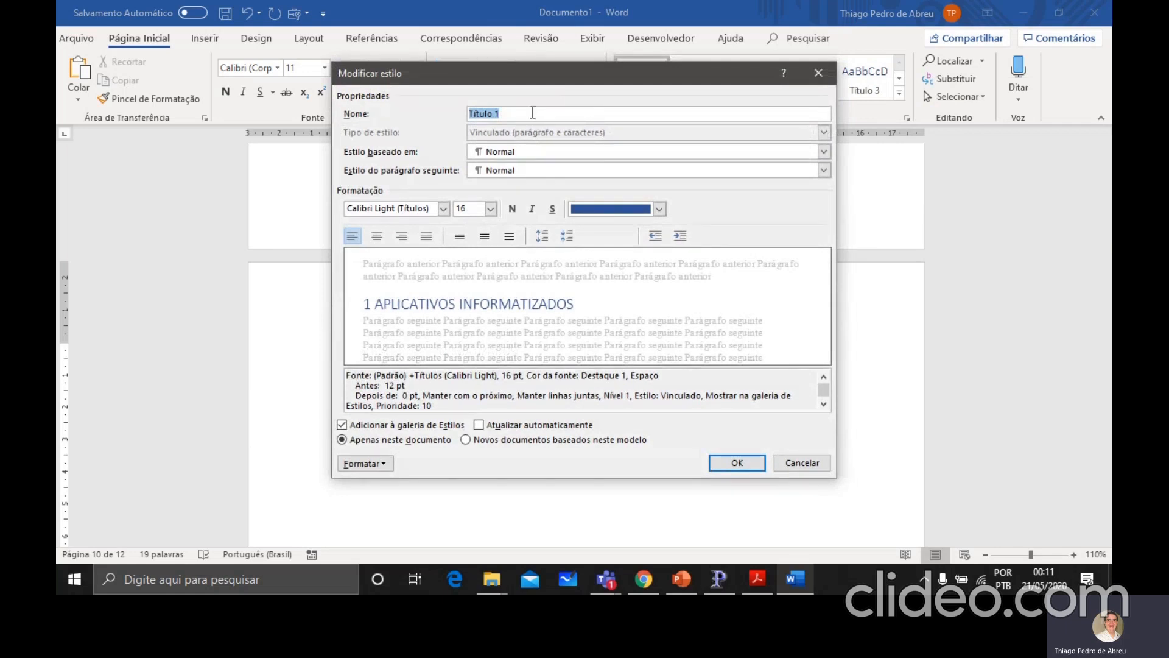
click(442, 210)
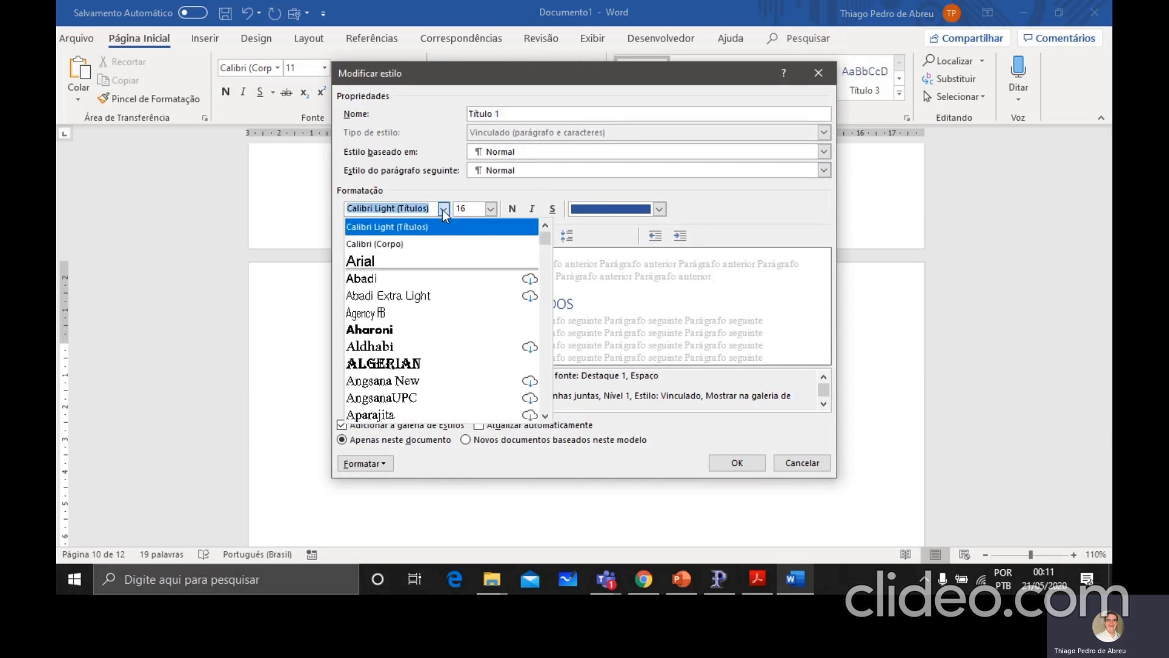
click(420, 262)
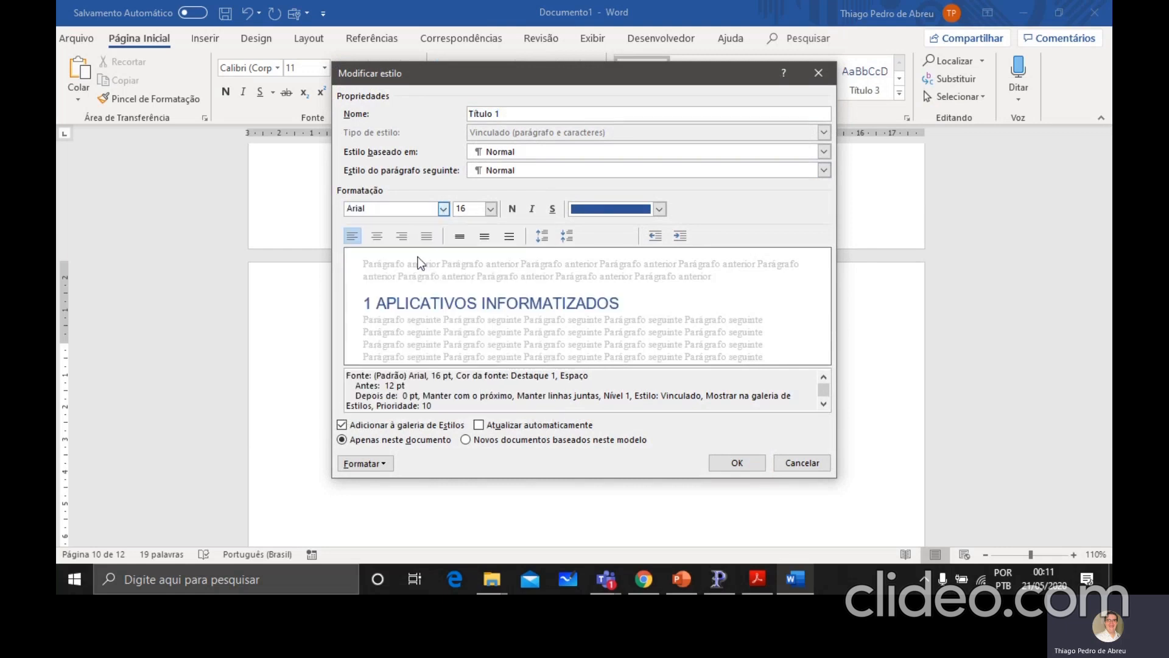
click(490, 209)
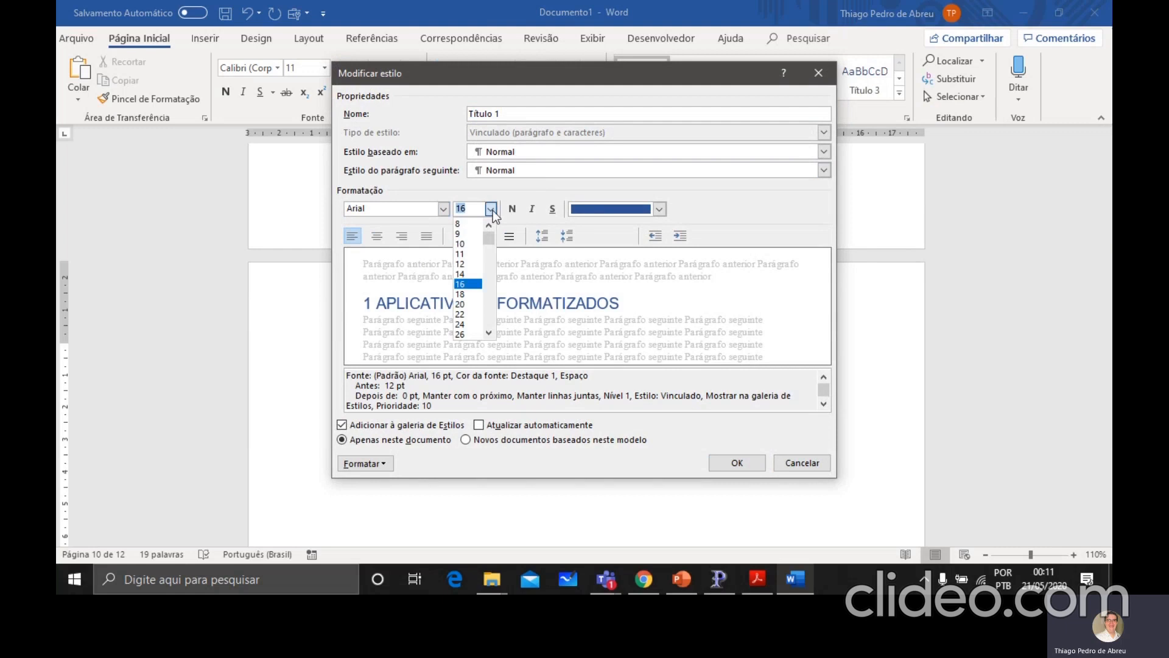
click(465, 274)
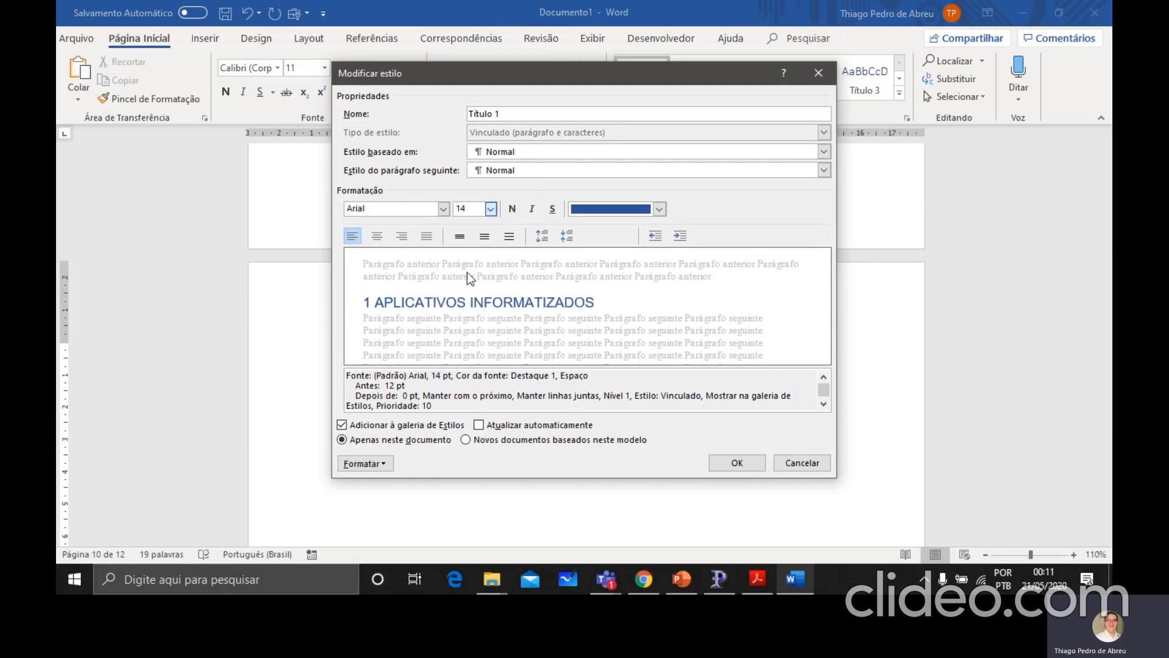
click(510, 206)
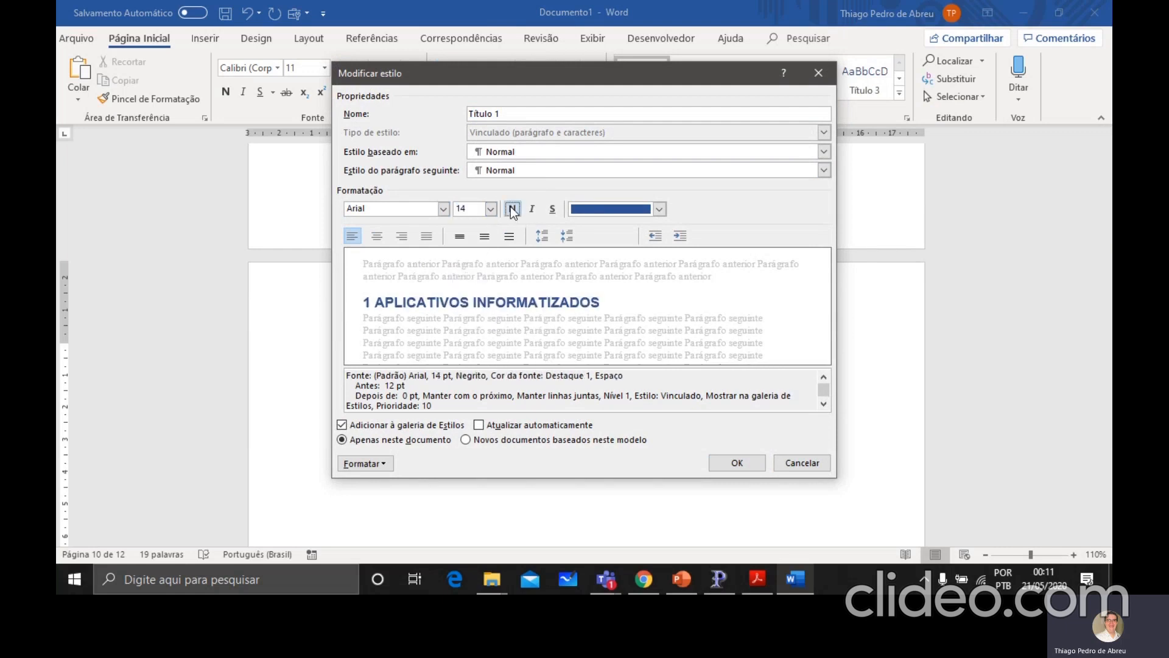
click(595, 207)
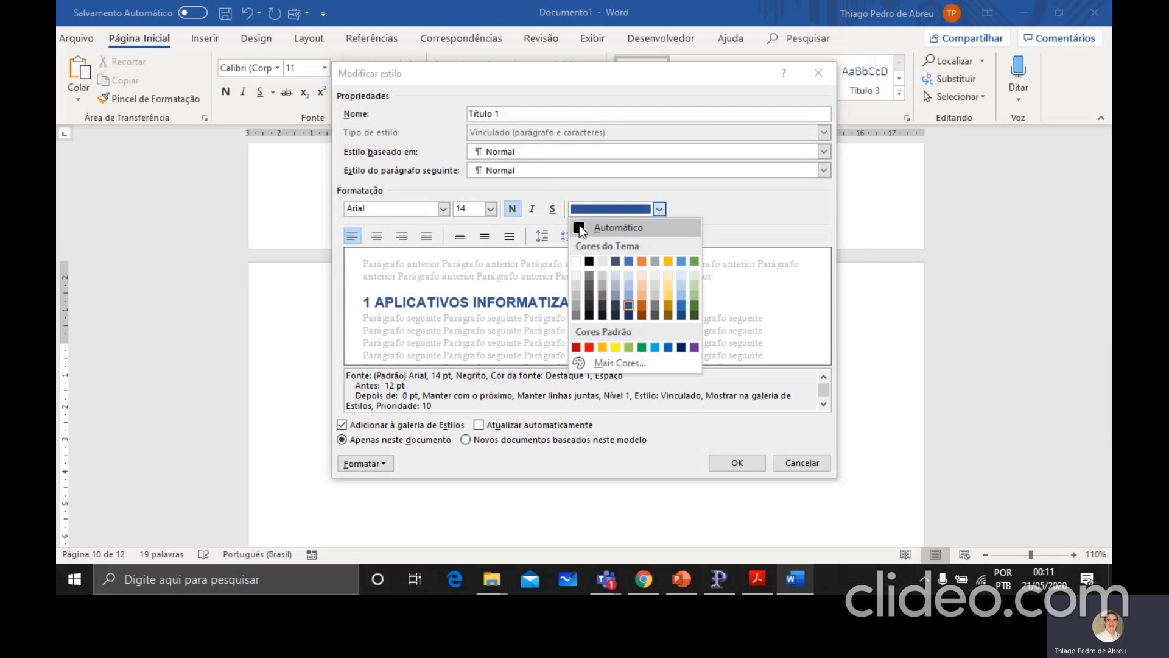
click(579, 225)
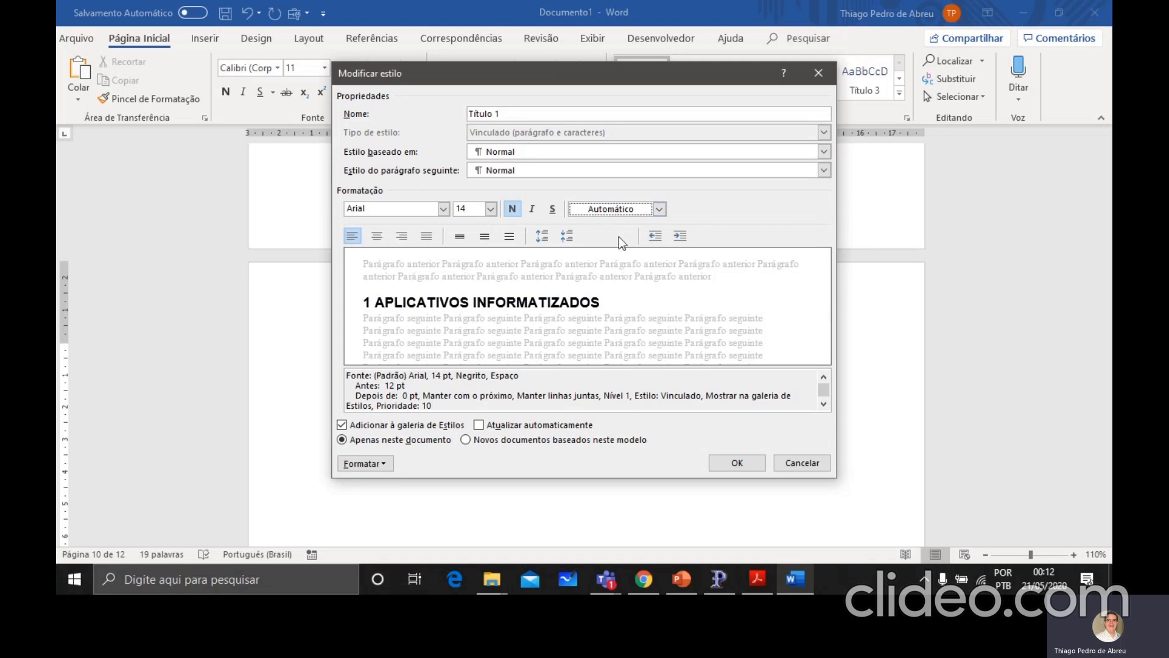
click(722, 461)
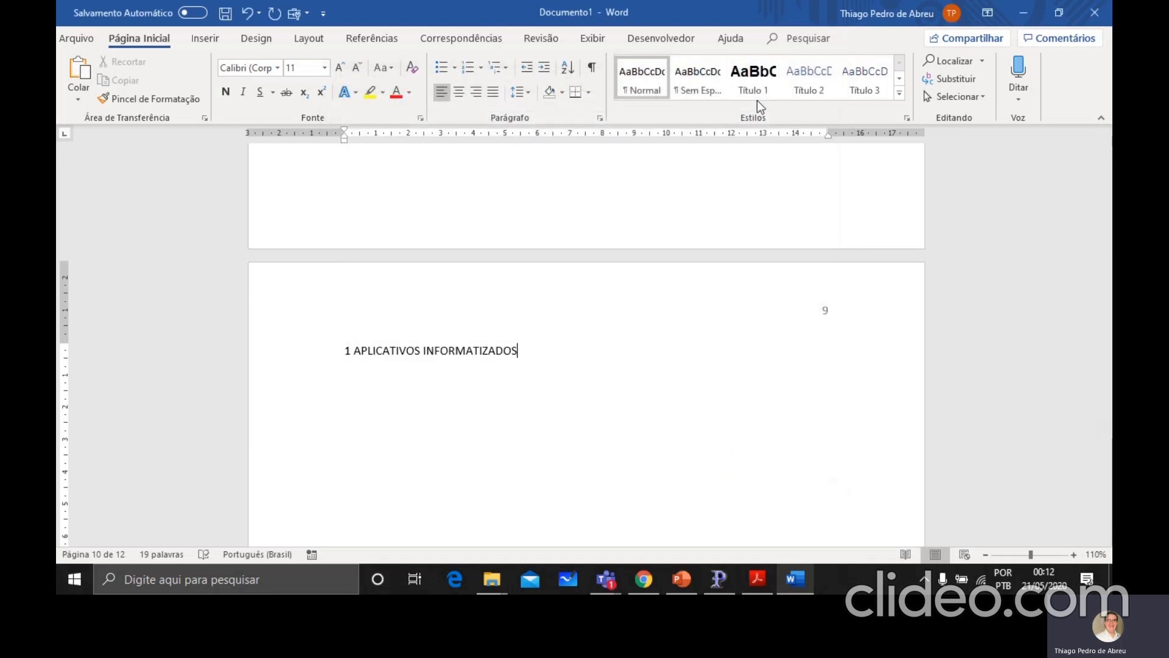
Modify the Título 2 style to Arial, 12 pt, bold, with the automatic font color
right_click(802, 82)
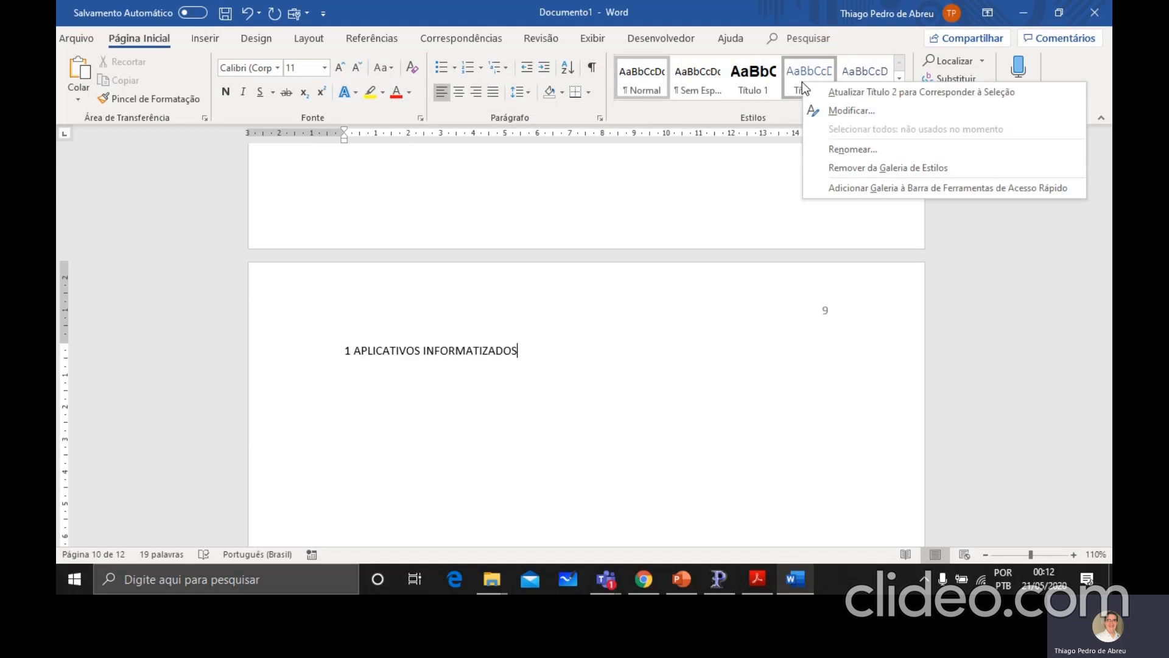
click(831, 112)
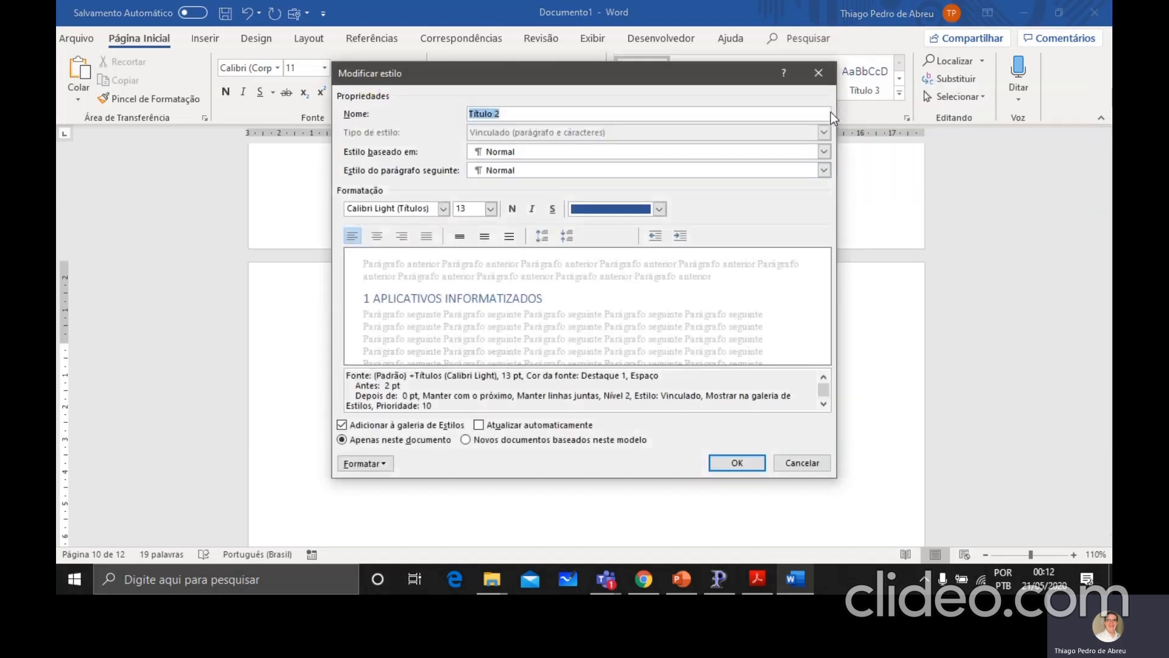
click(443, 208)
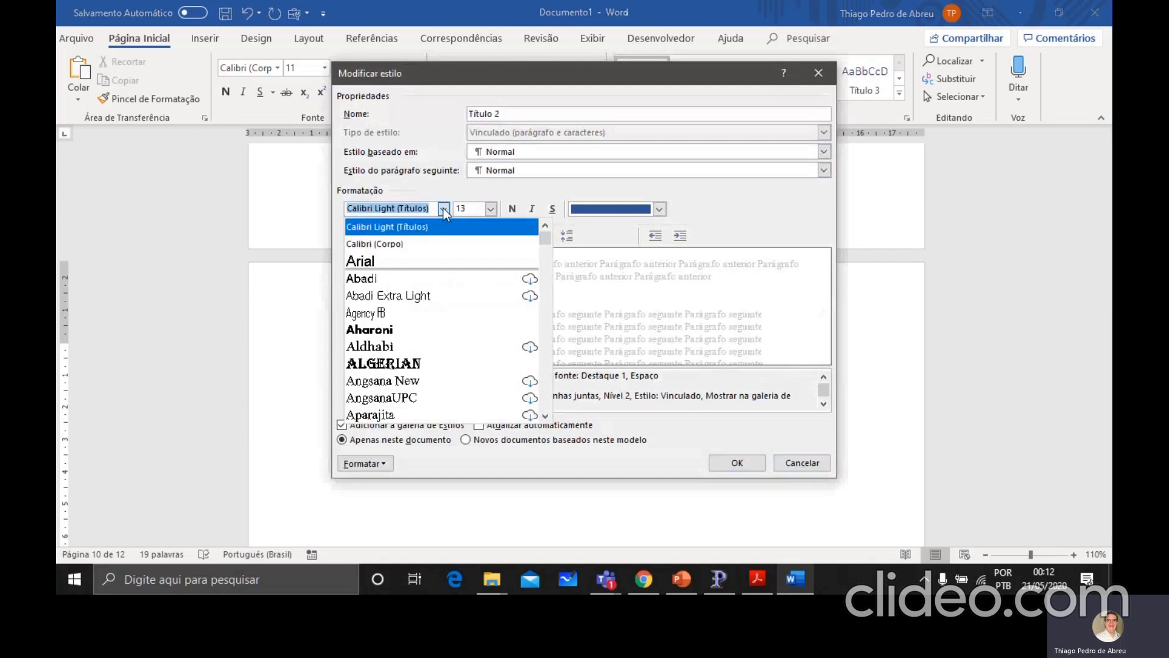
click(430, 257)
click(490, 209)
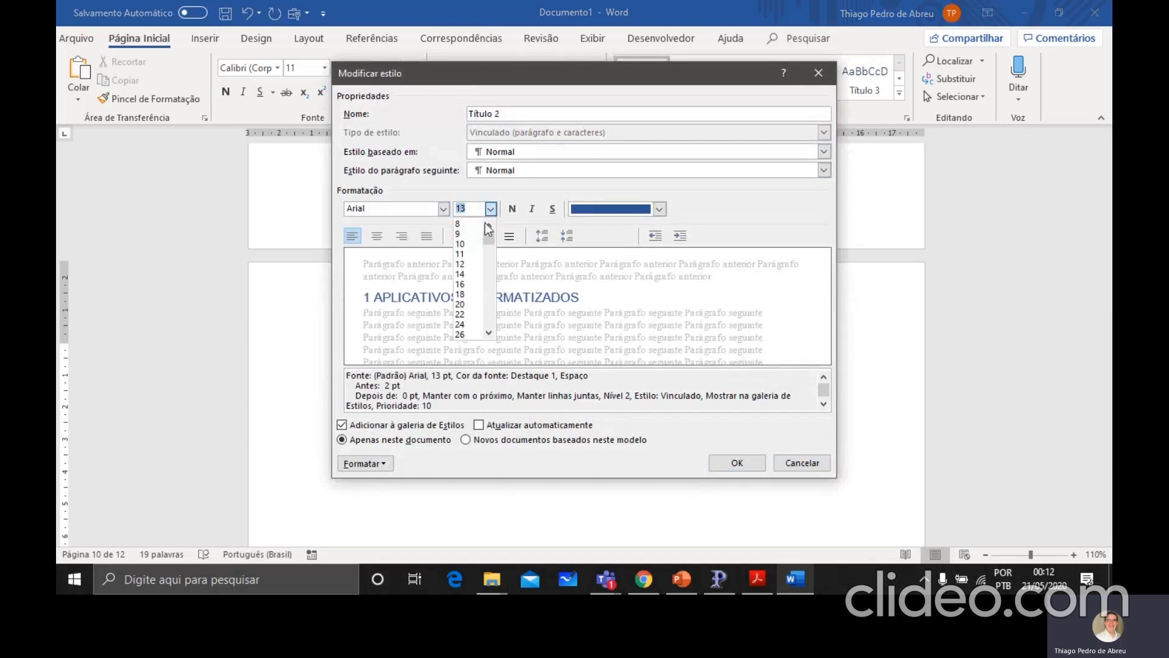
click(465, 264)
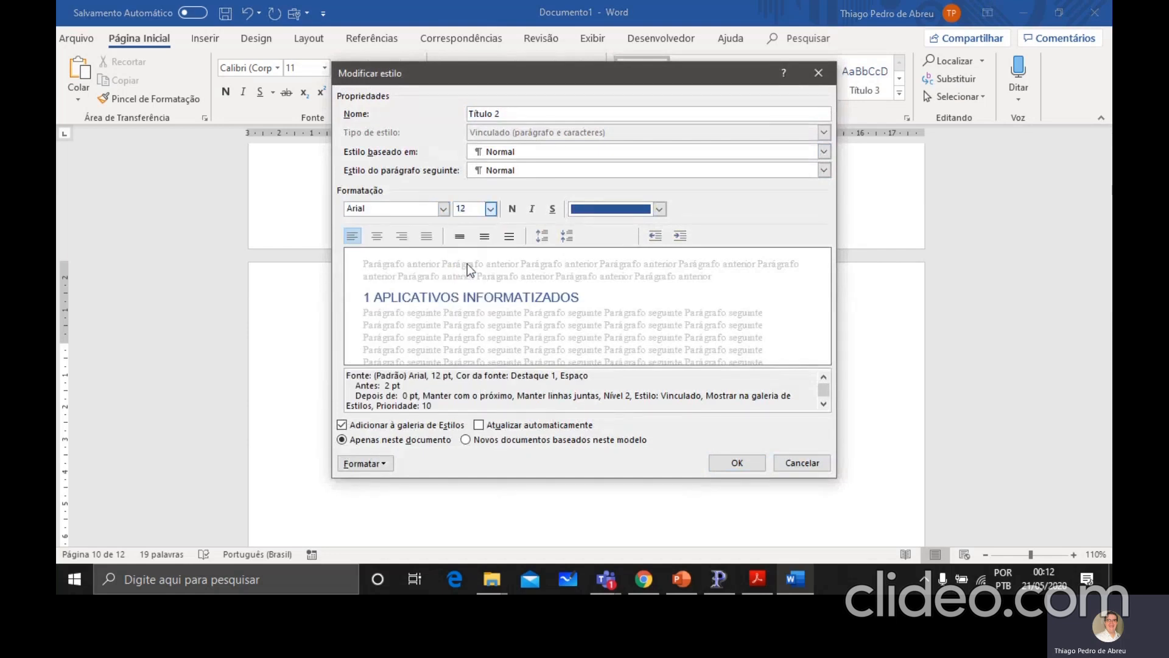
click(513, 210)
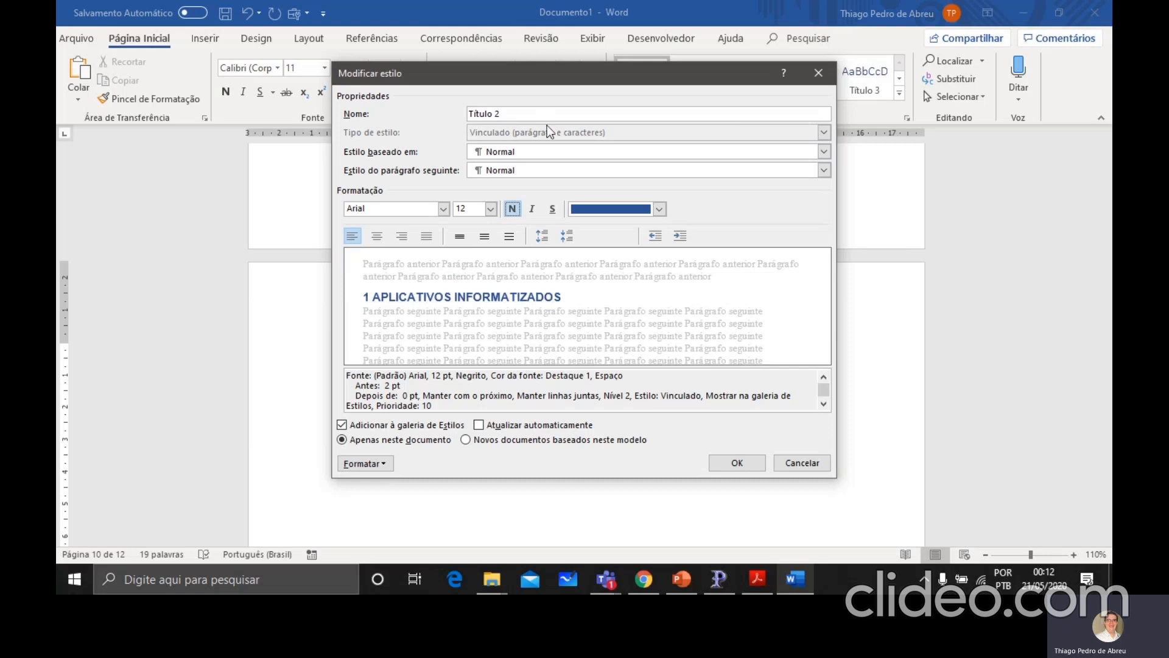
click(660, 209)
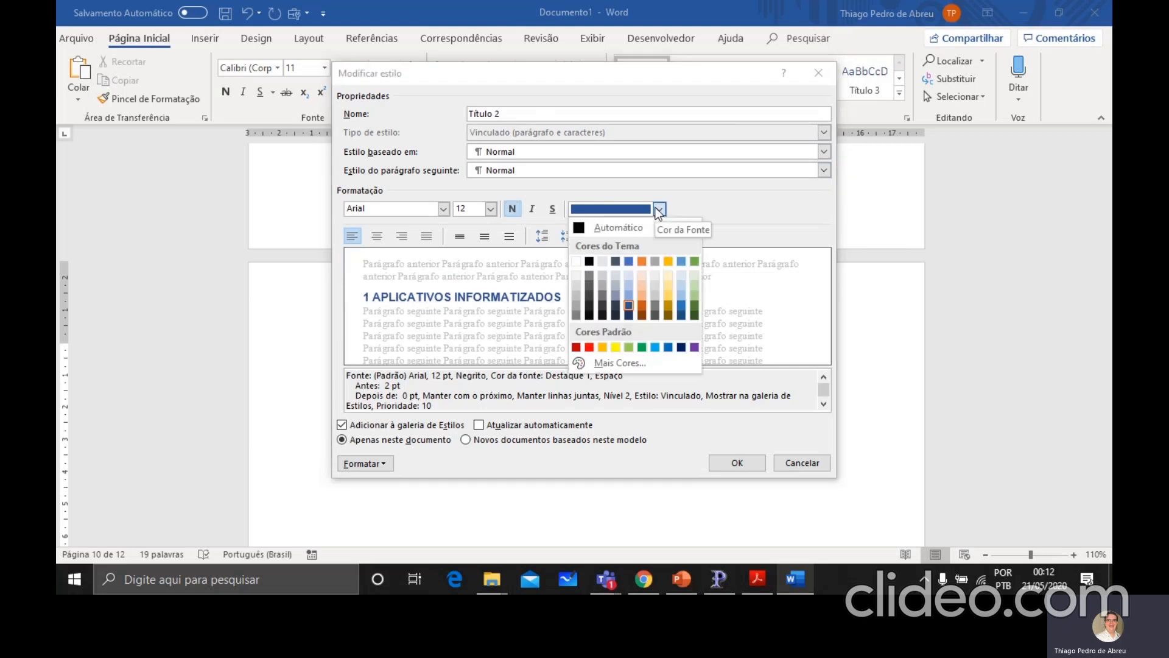
click(609, 228)
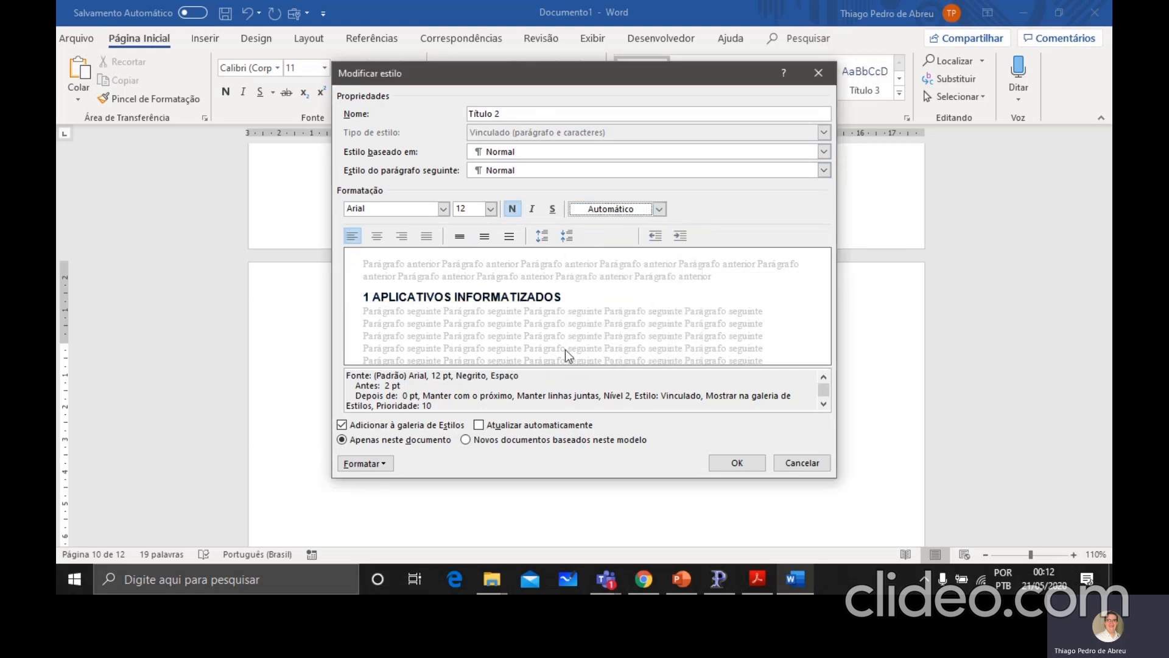
click(738, 462)
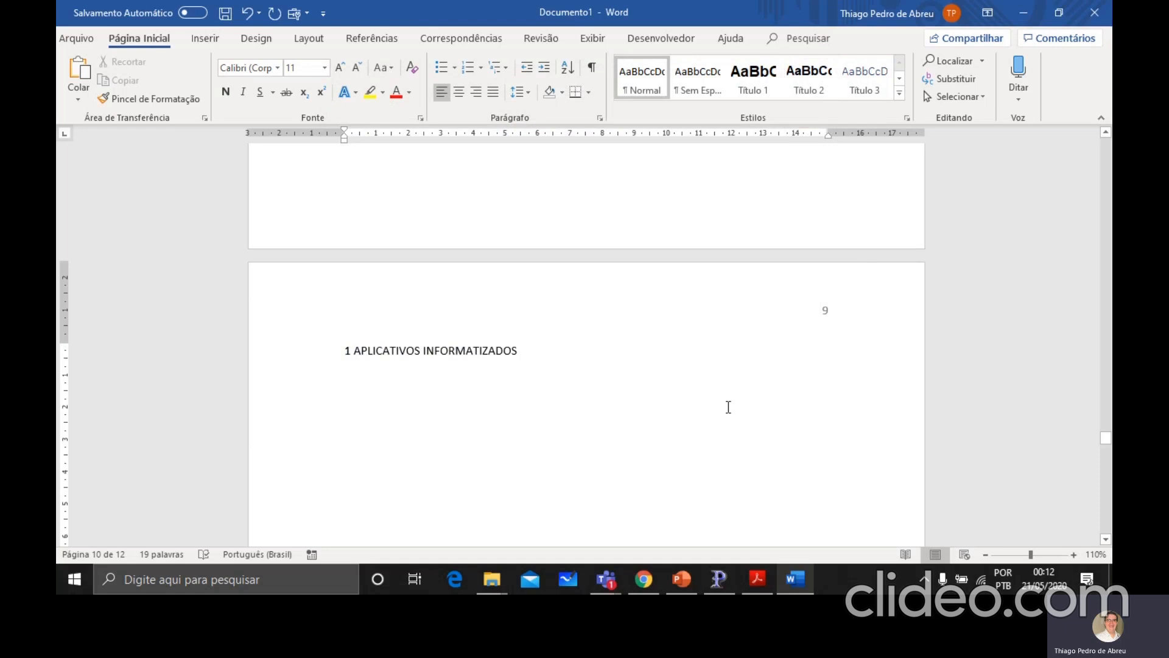
Apply the Título 1 style to the INTRODUÇÃO heading on page 8
scroll(728, 407, up, 5)
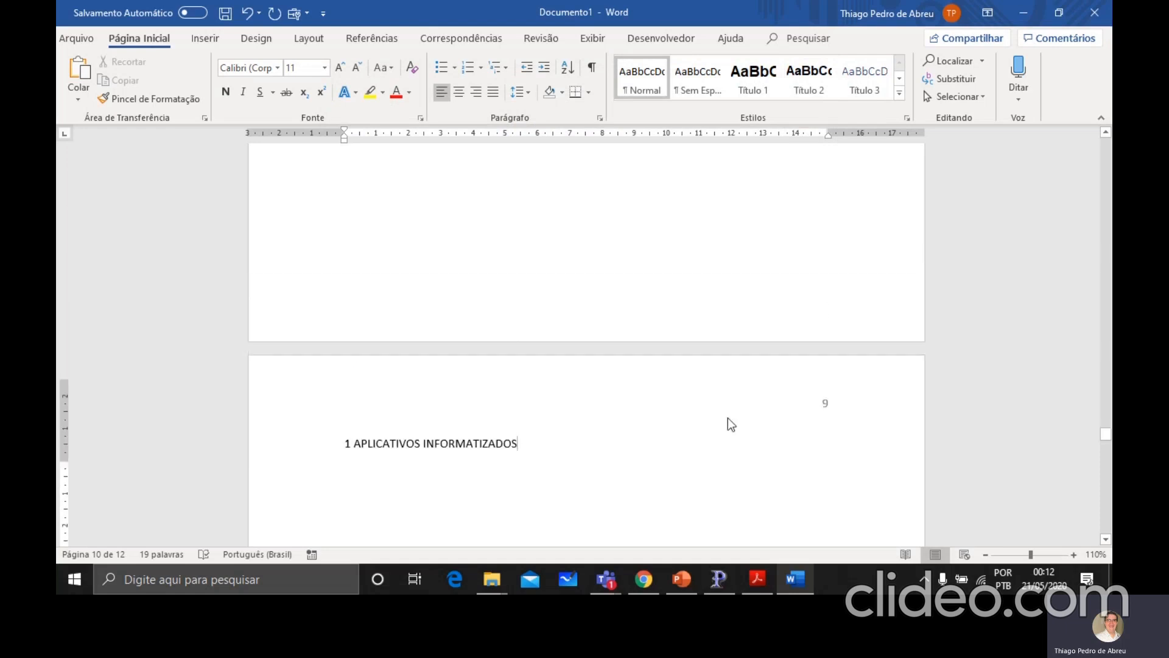
scroll(729, 417, up, 5)
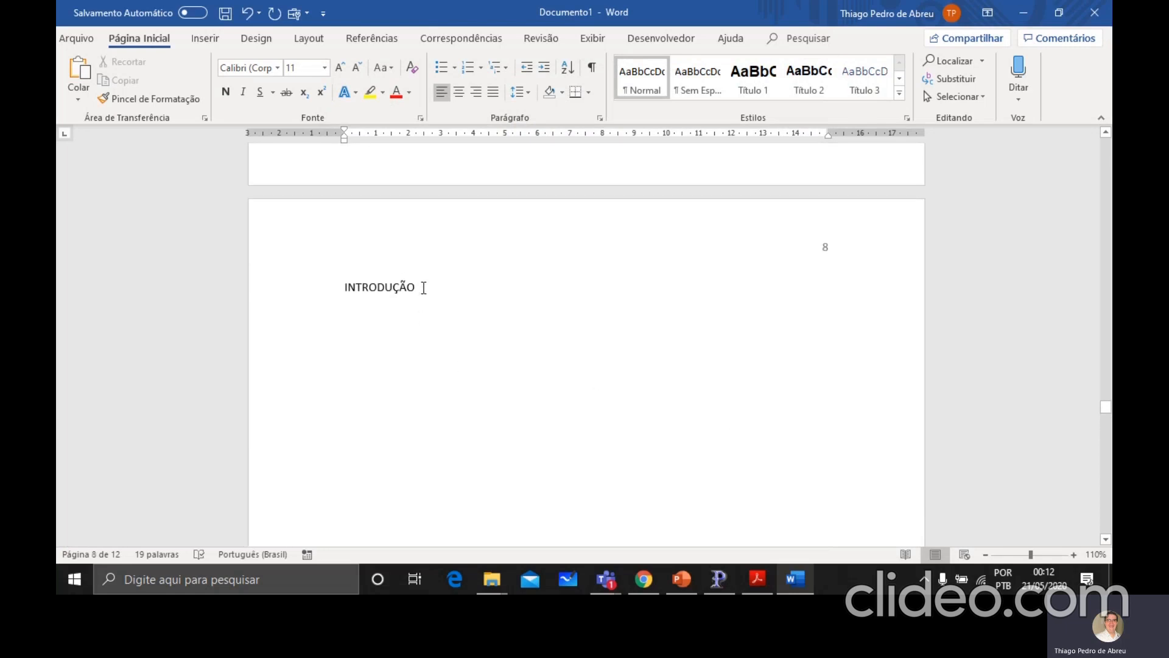
drag(424, 287, 343, 290)
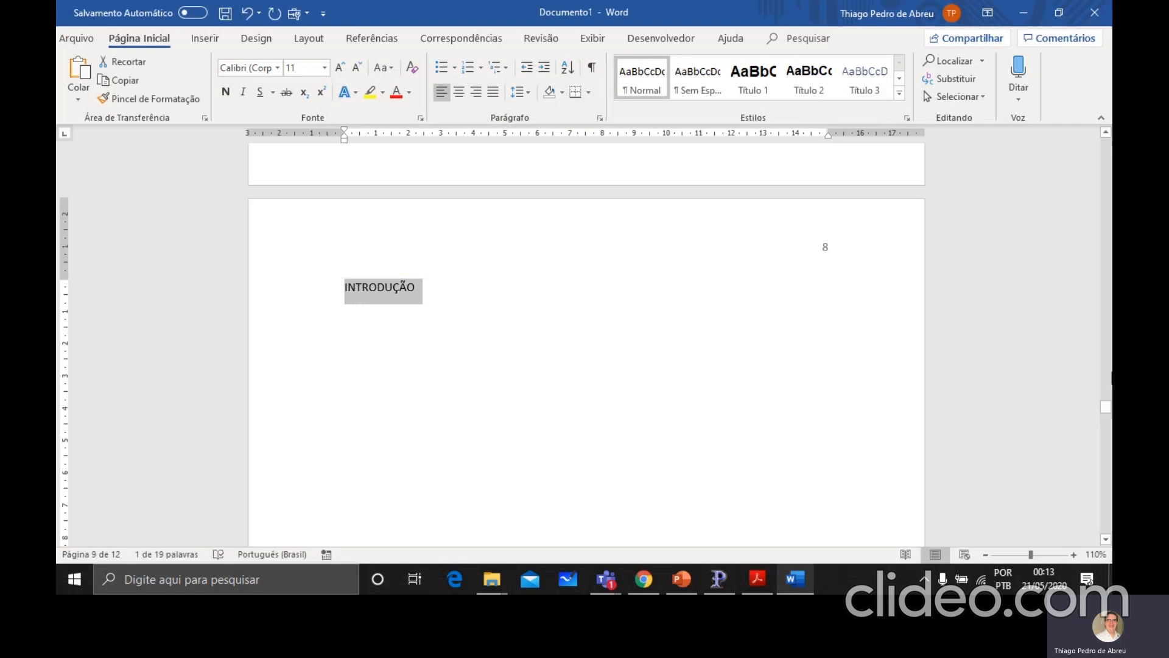
click(755, 77)
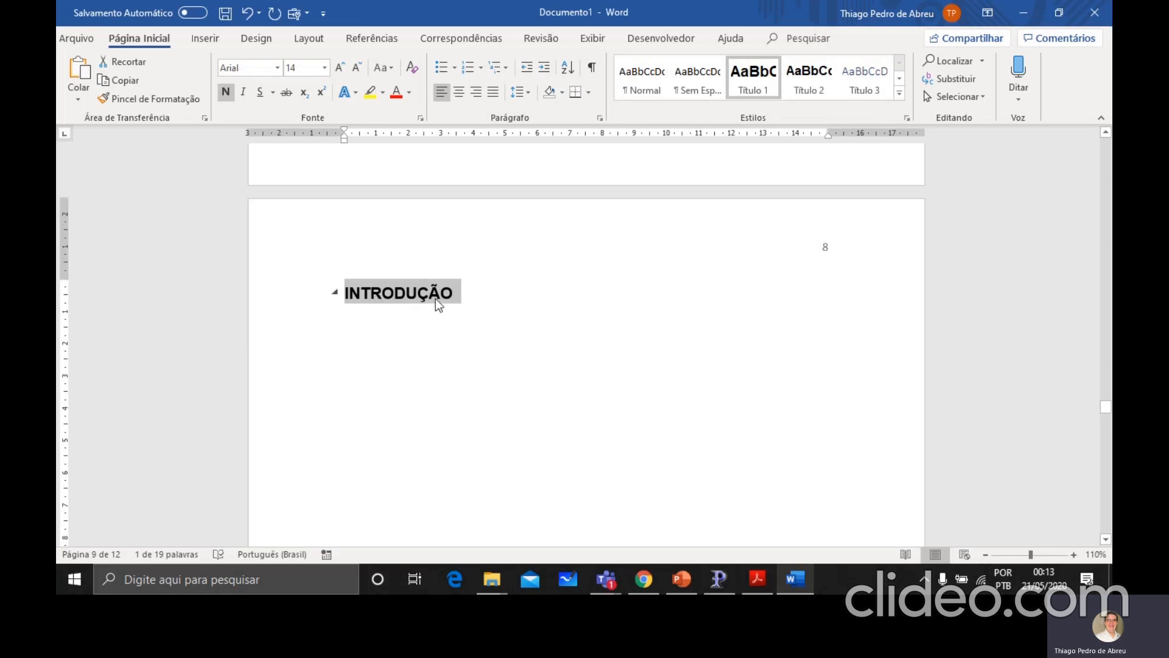
click(542, 339)
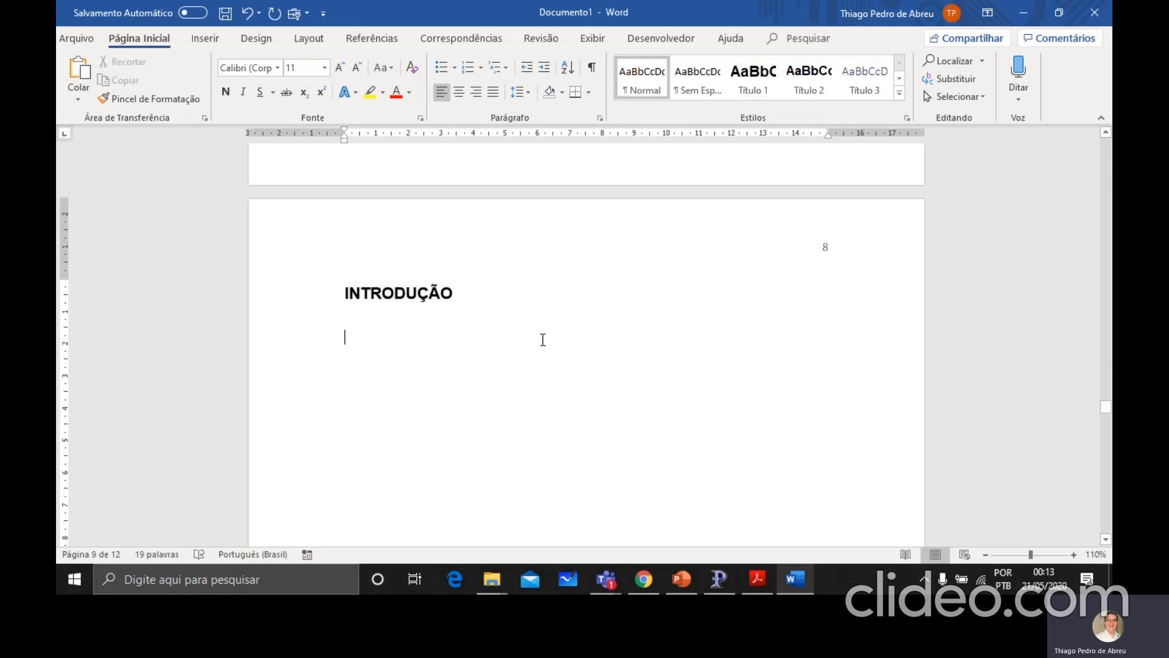
Apply the Título 1 style to the heading 1 APLICATIVOS INFORMATIZADOS on page 9
scroll(543, 339, down, 1)
scroll(543, 339, down, 10)
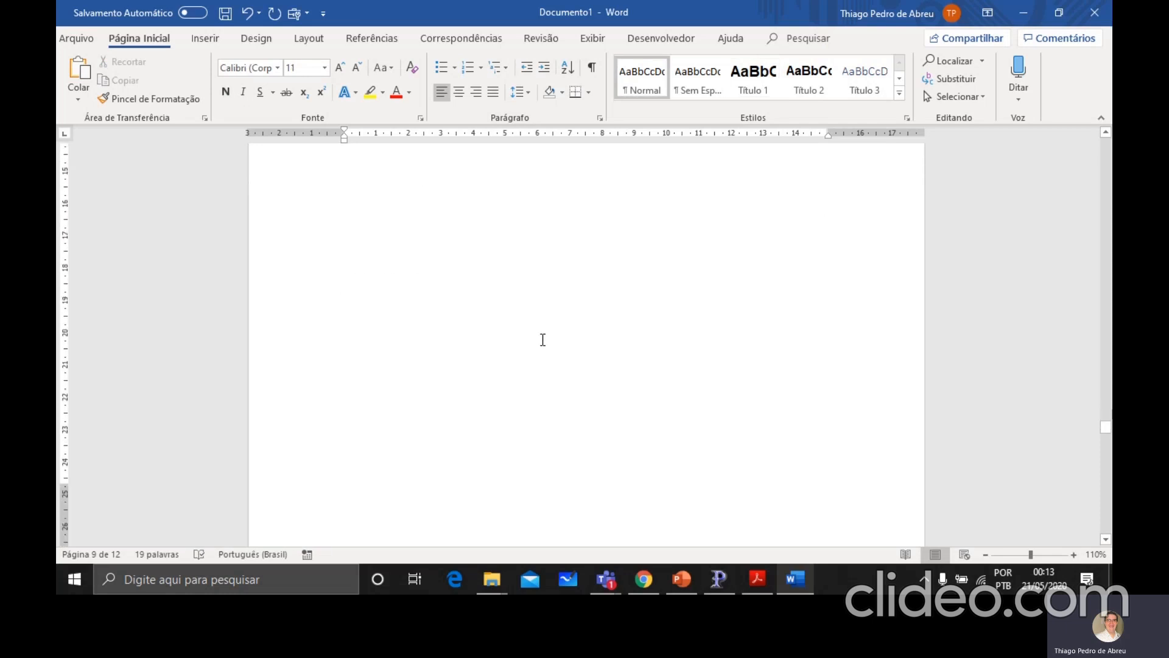
scroll(542, 339, down, 2)
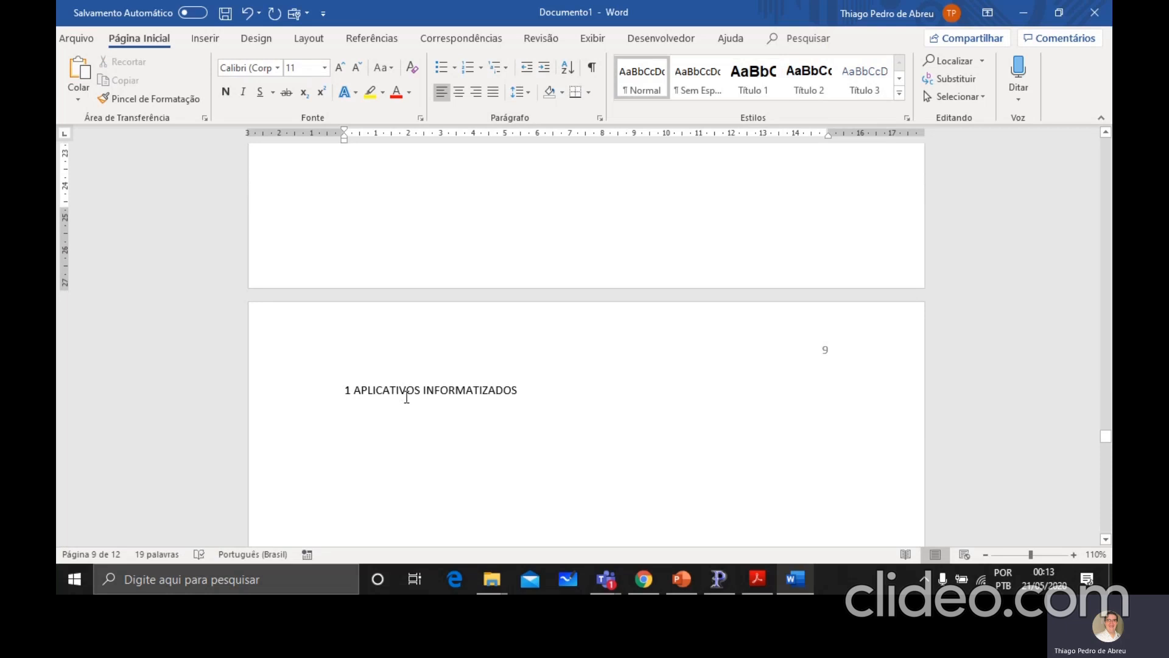
drag(522, 391, 347, 391)
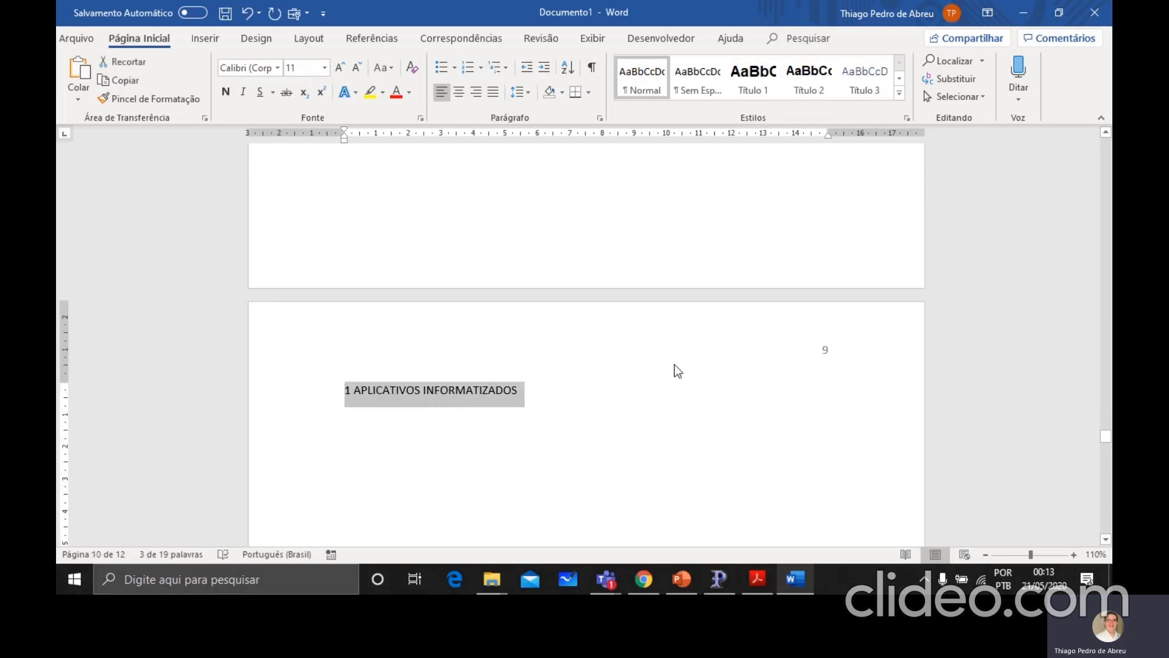
click(753, 78)
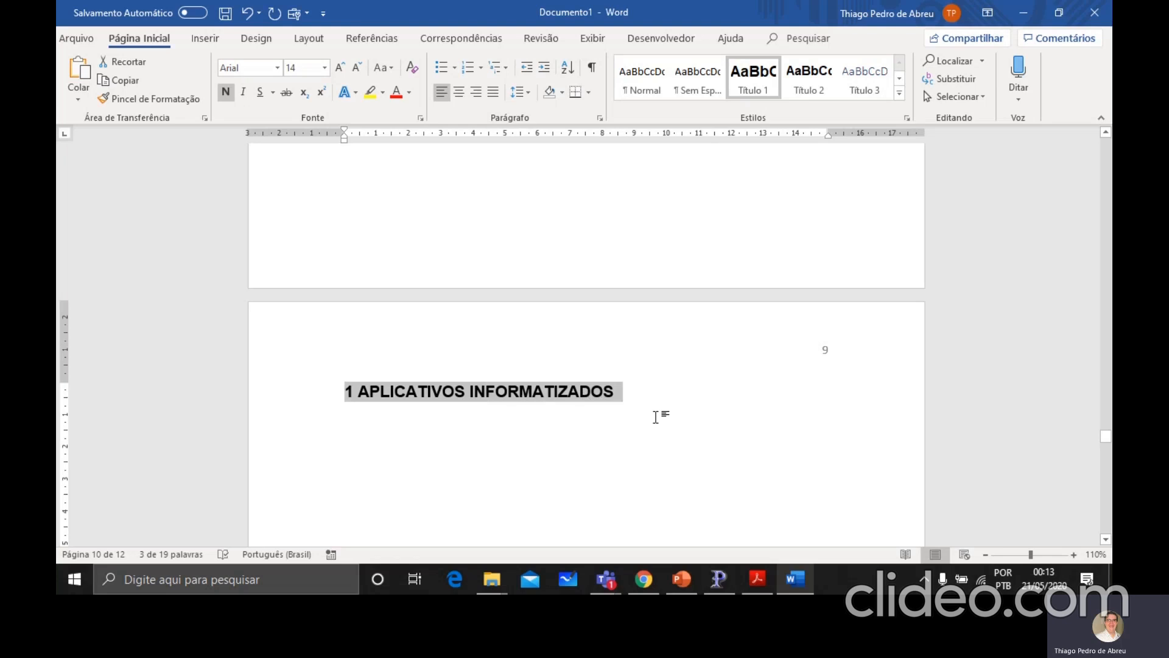
Apply the Título 2 style to the subsection heading 1.1 Word on page 10
scroll(657, 416, down, 8)
scroll(657, 417, down, 10)
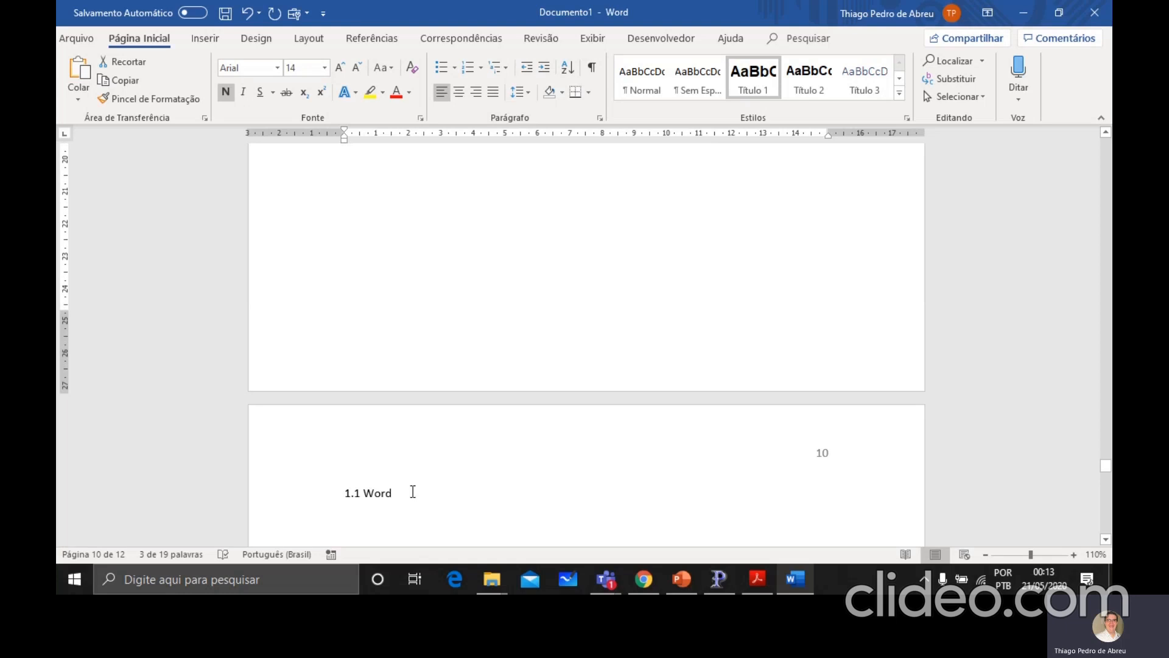
drag(393, 492, 342, 494)
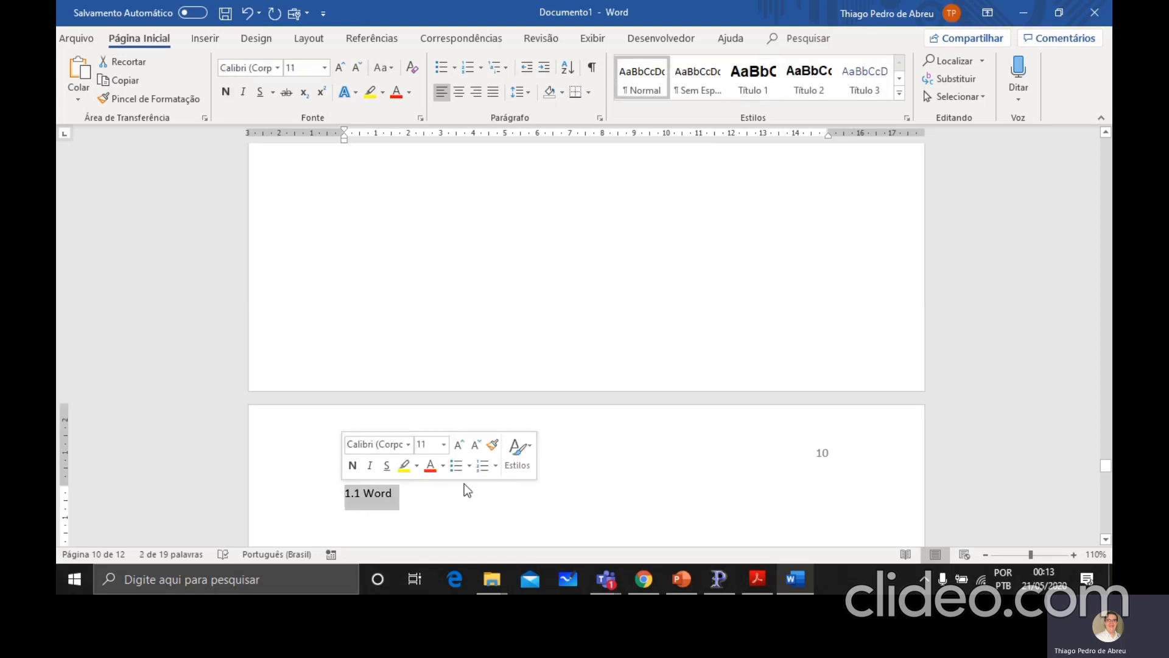
click(805, 78)
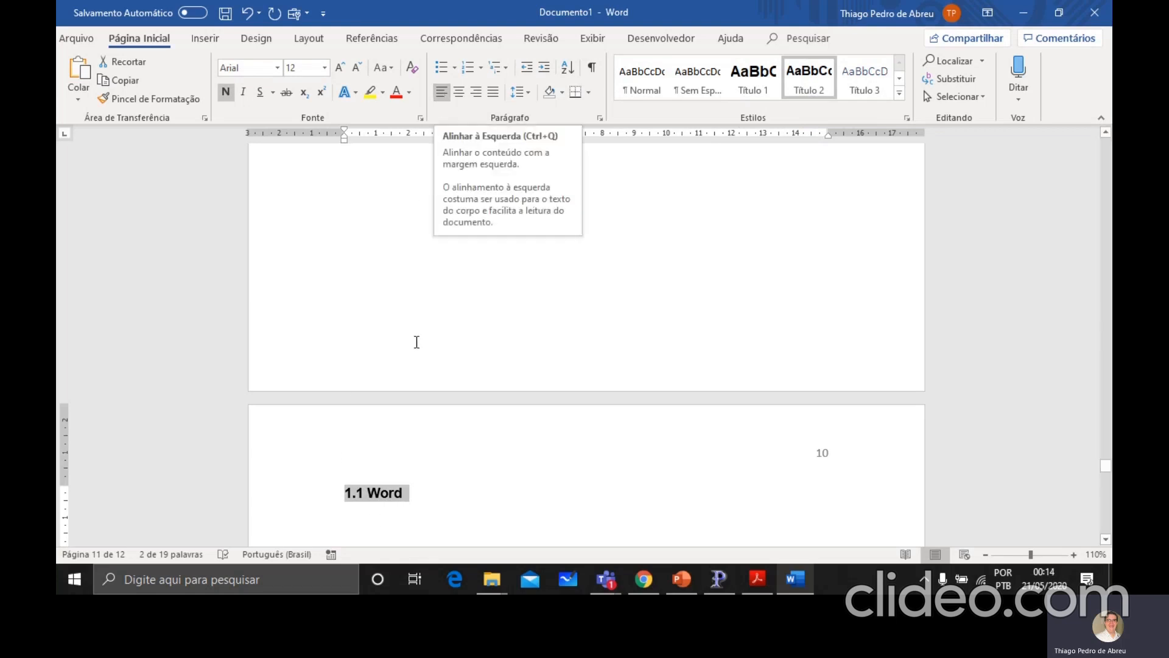
Apply the Título 1 style to the heading 2 FORMATAÇÃO ABNT on page 11 and deselect it
scroll(416, 342, down, 10)
scroll(418, 342, down, 10)
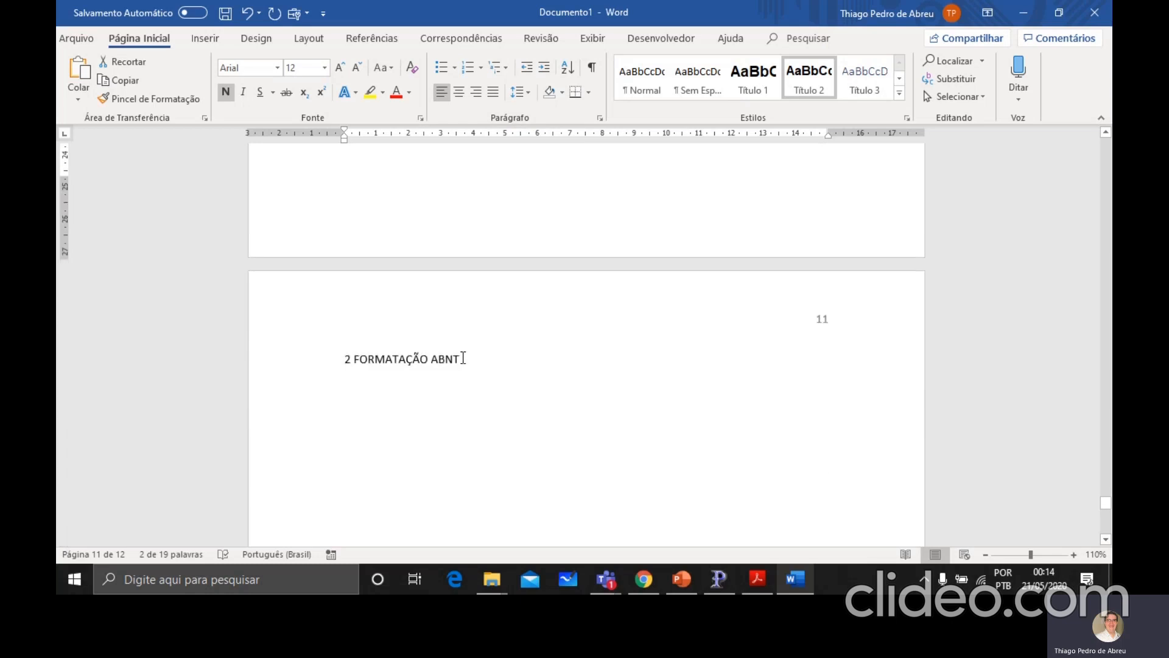
drag(463, 358, 351, 369)
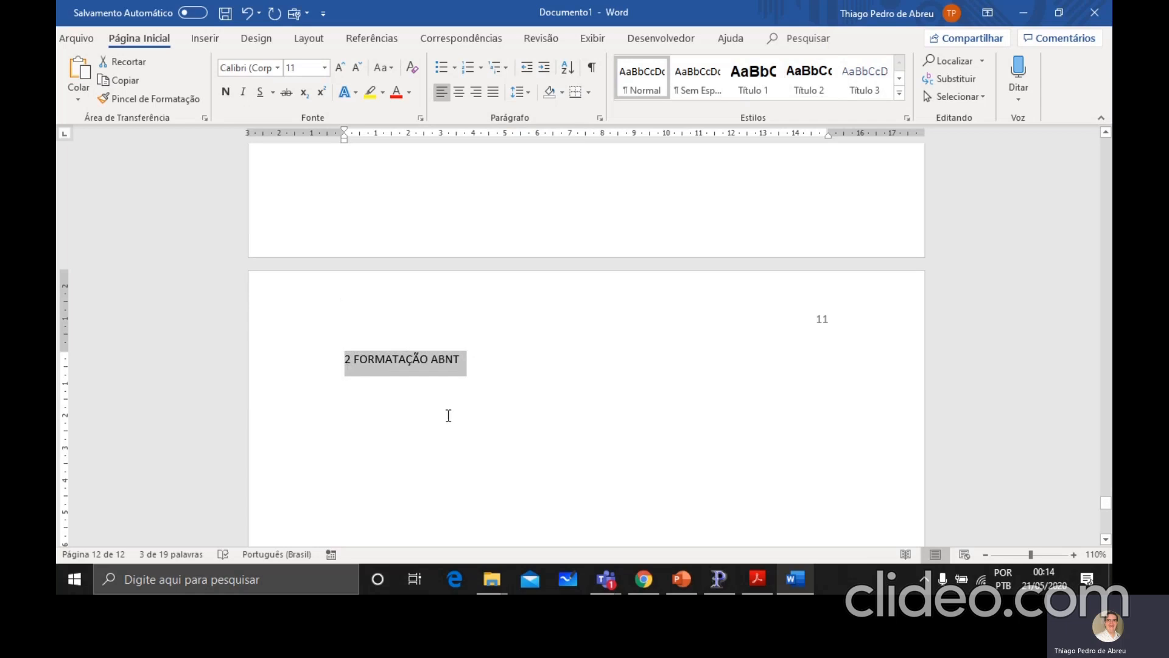
click(758, 78)
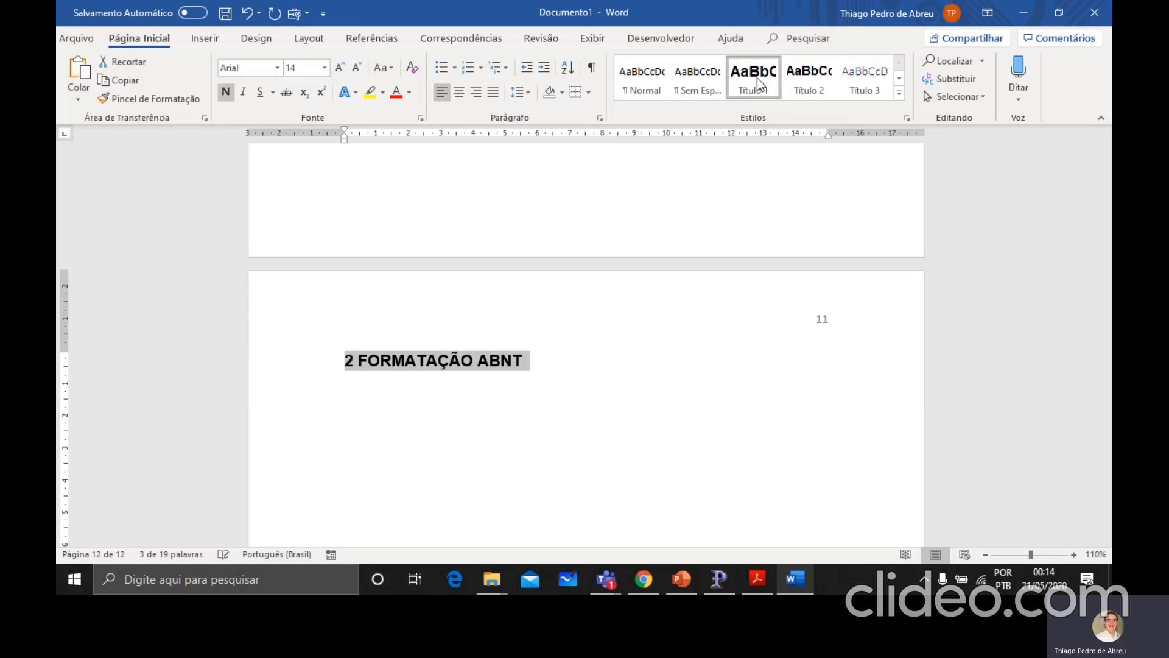
click(548, 378)
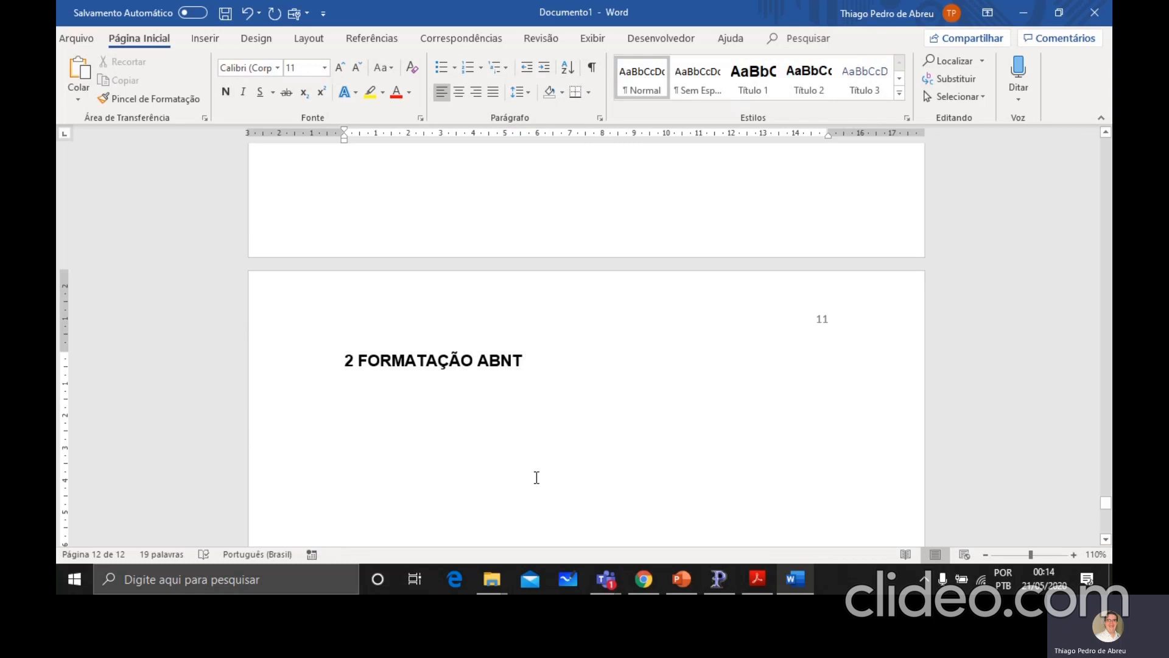
Make the SUMÁRIO title bold and centre it on its page
scroll(536, 477, up, 10)
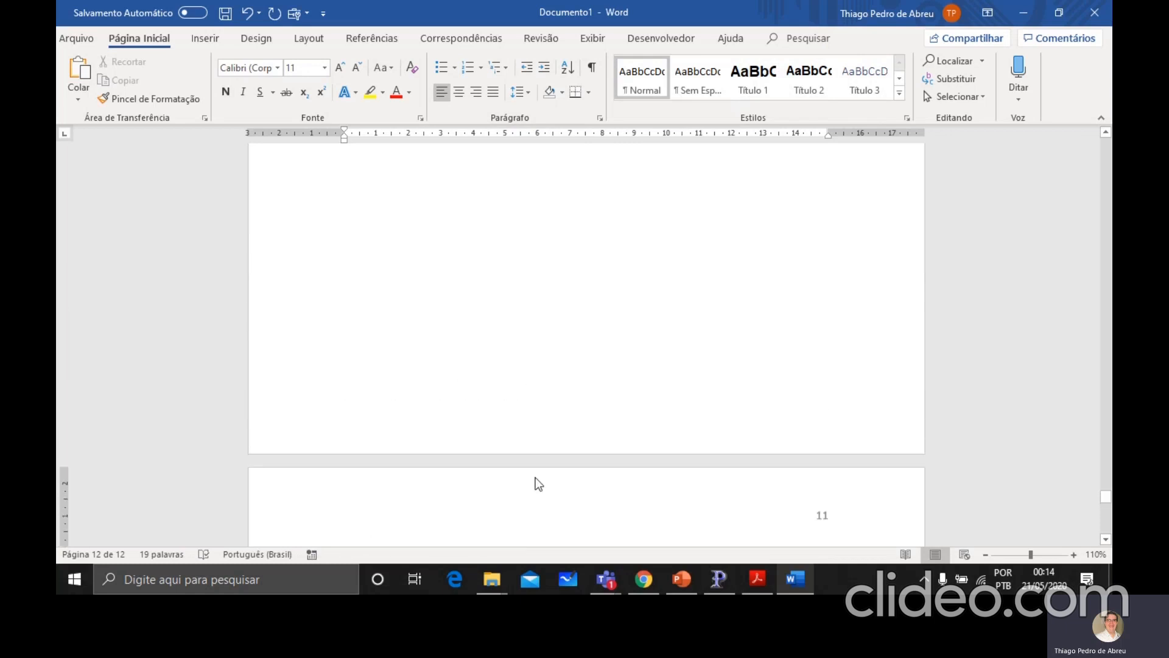
scroll(536, 477, down, 3)
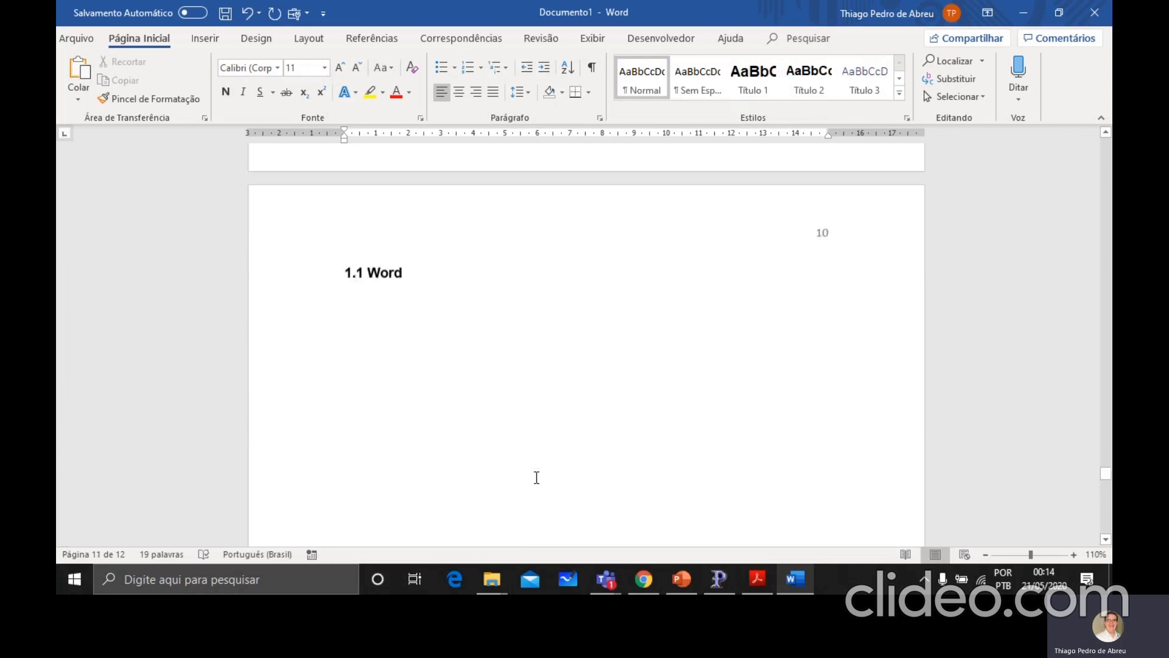
scroll(537, 477, up, 6)
scroll(537, 478, down, 3)
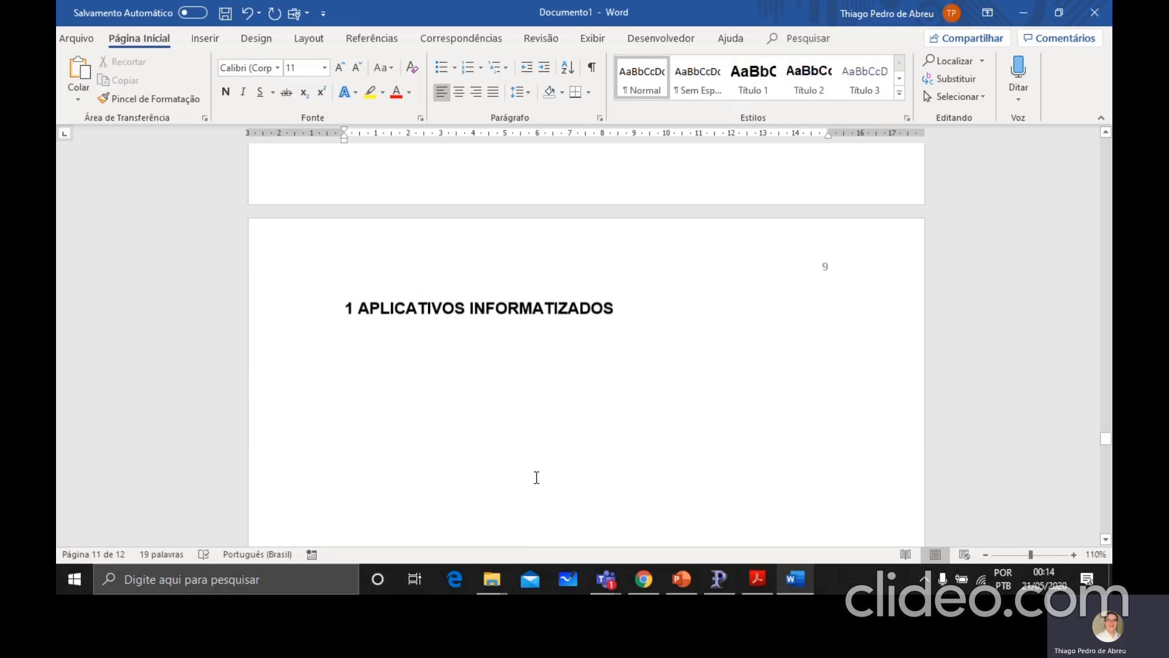
scroll(536, 477, up, 8)
scroll(537, 478, down, 3)
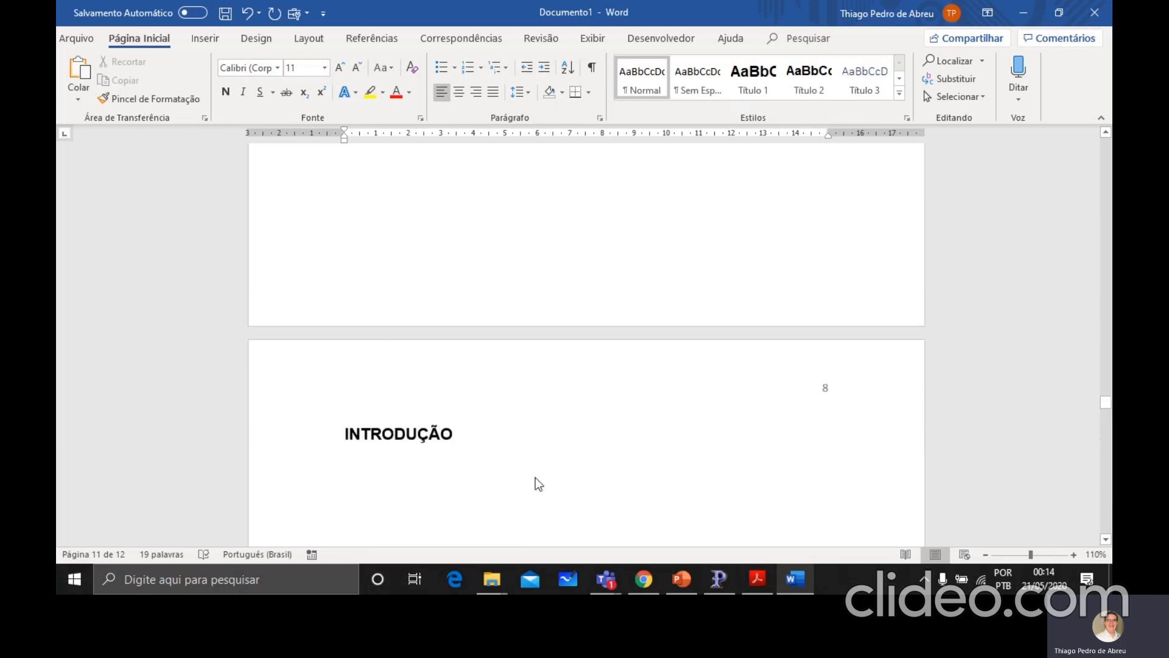
scroll(536, 478, up, 8)
scroll(536, 477, up, 4)
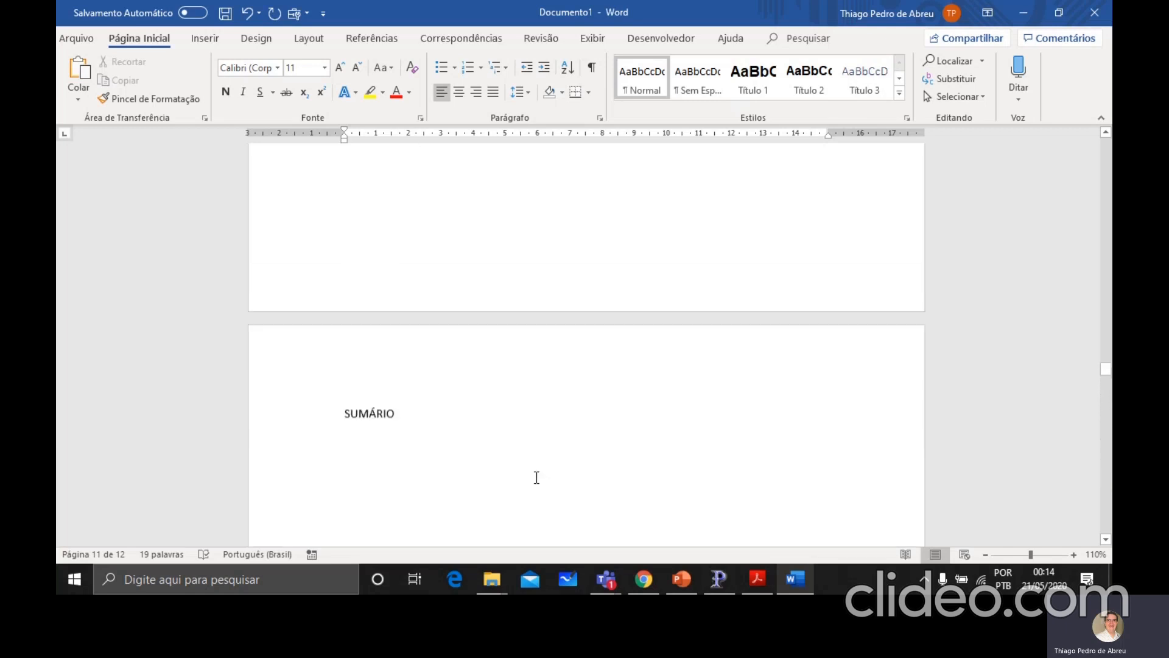
drag(343, 424, 399, 426)
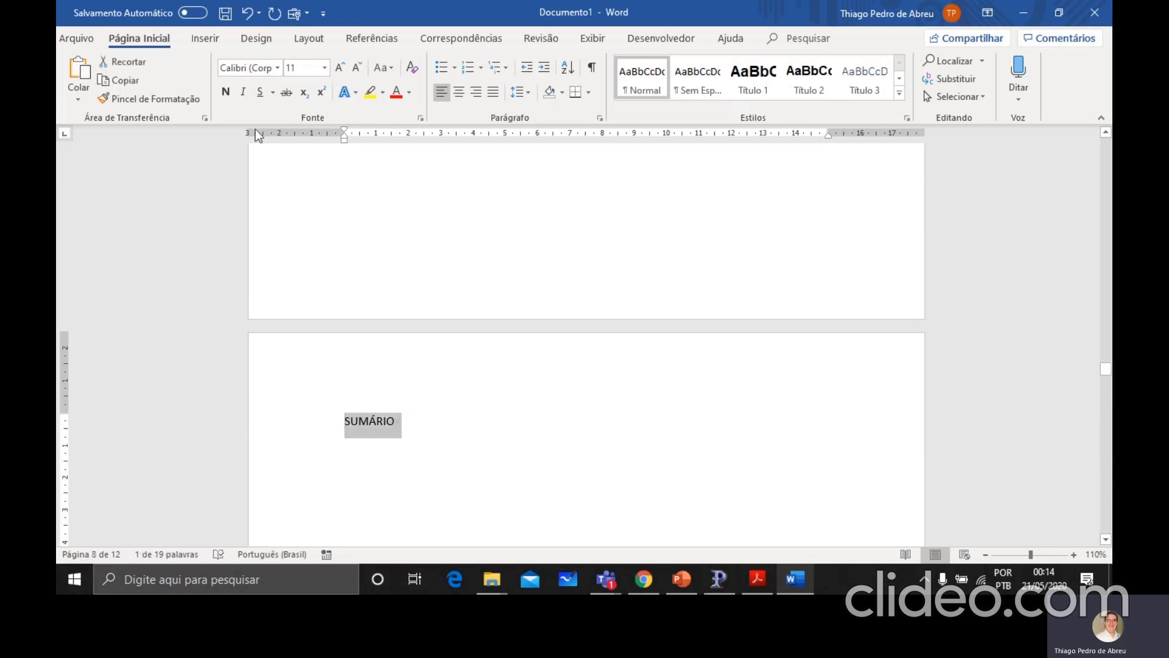
click(225, 93)
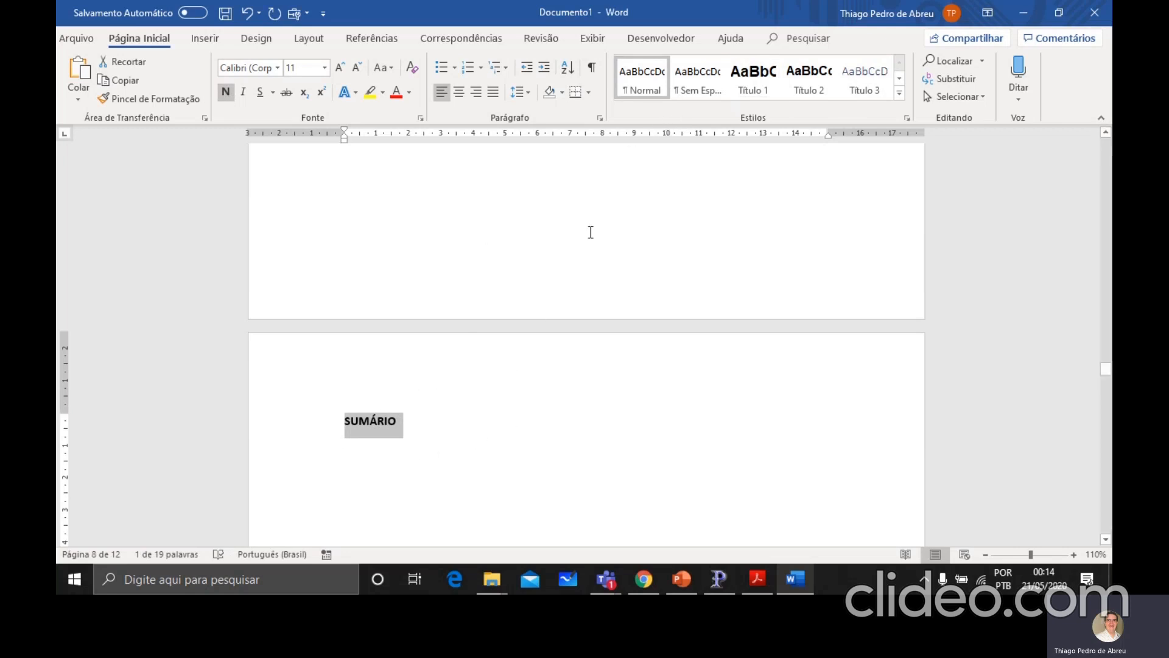
click(460, 93)
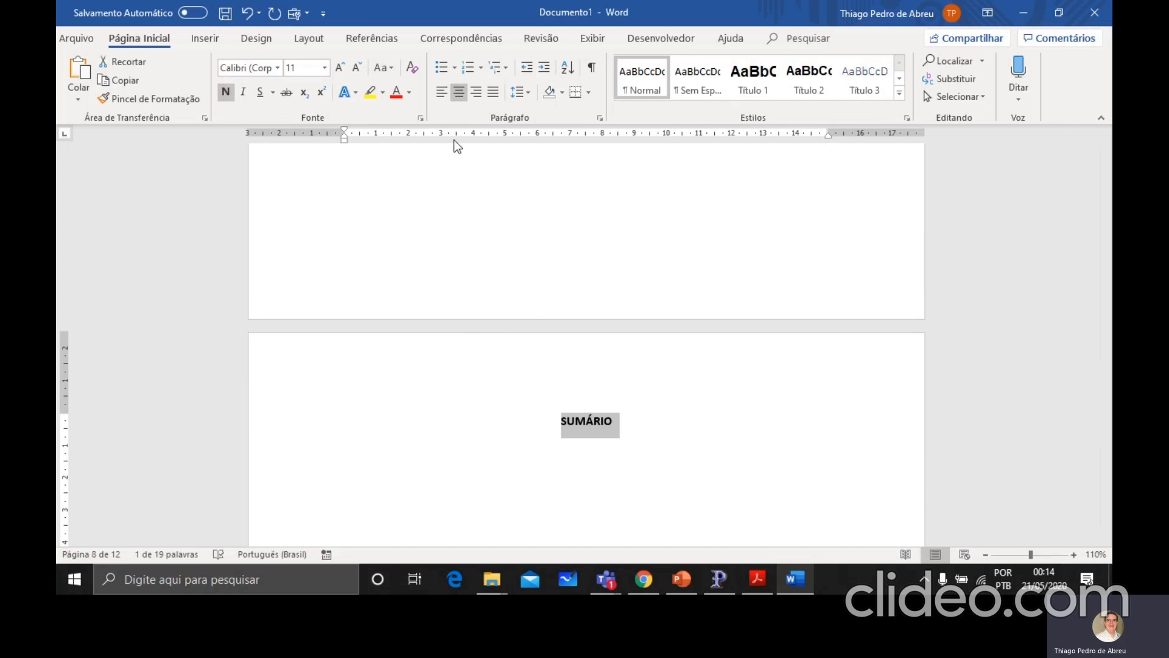
Set the SUMÁRIO title's font to Arial at size 14
click(278, 68)
click(267, 162)
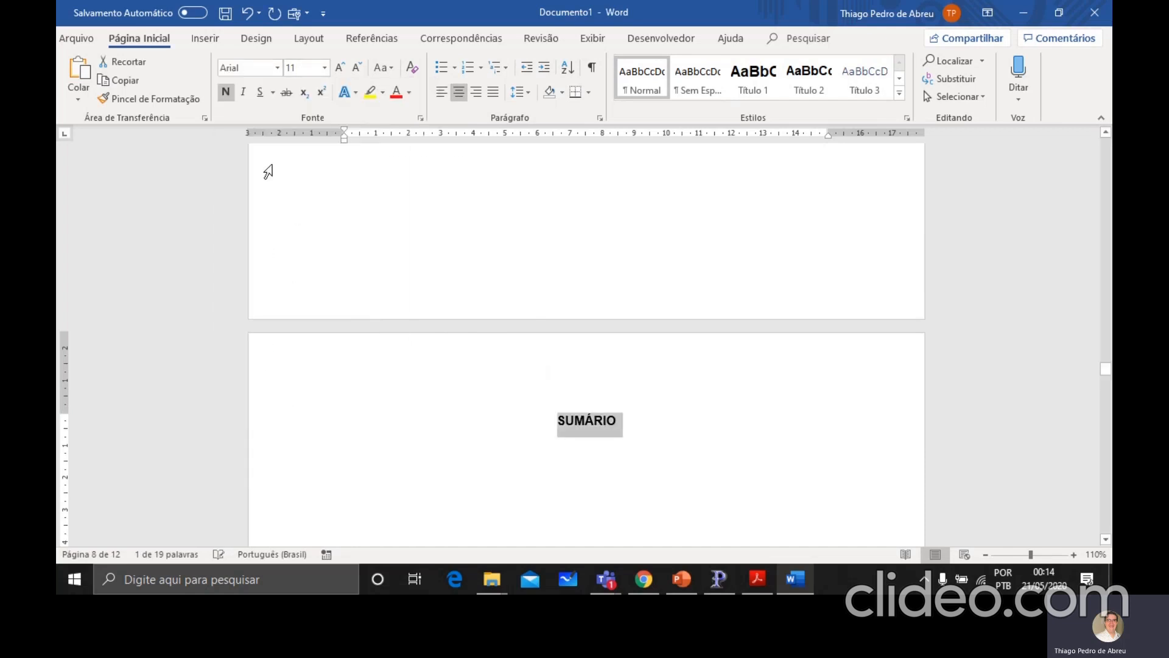
click(300, 68)
text(1)
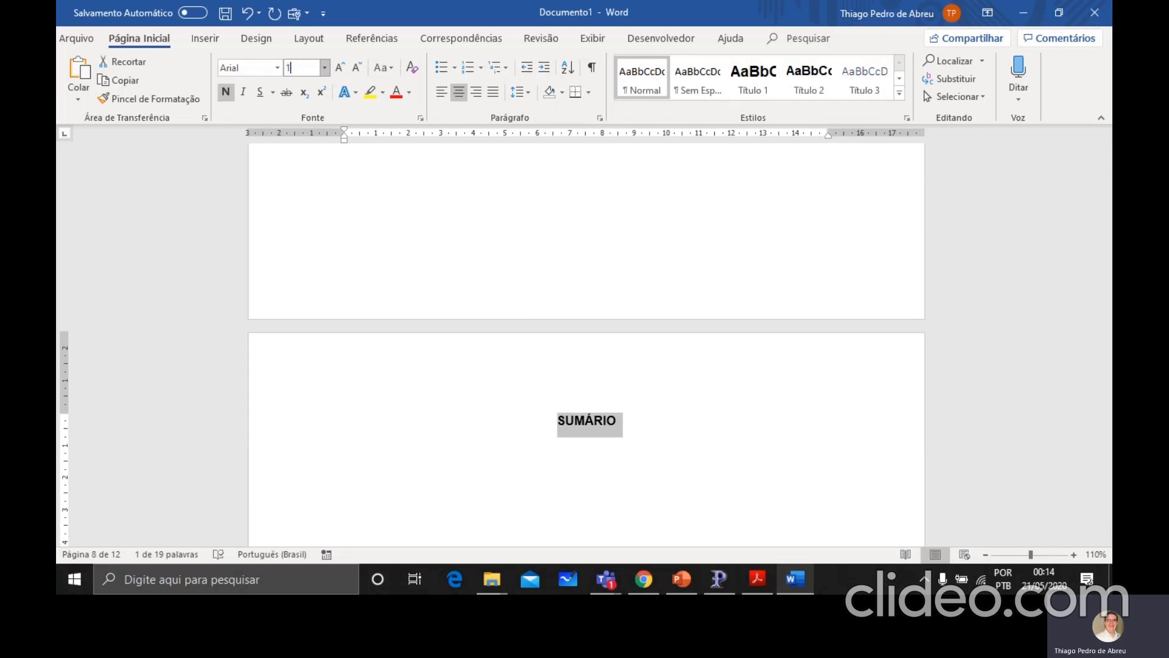
text(4)
key(Return)
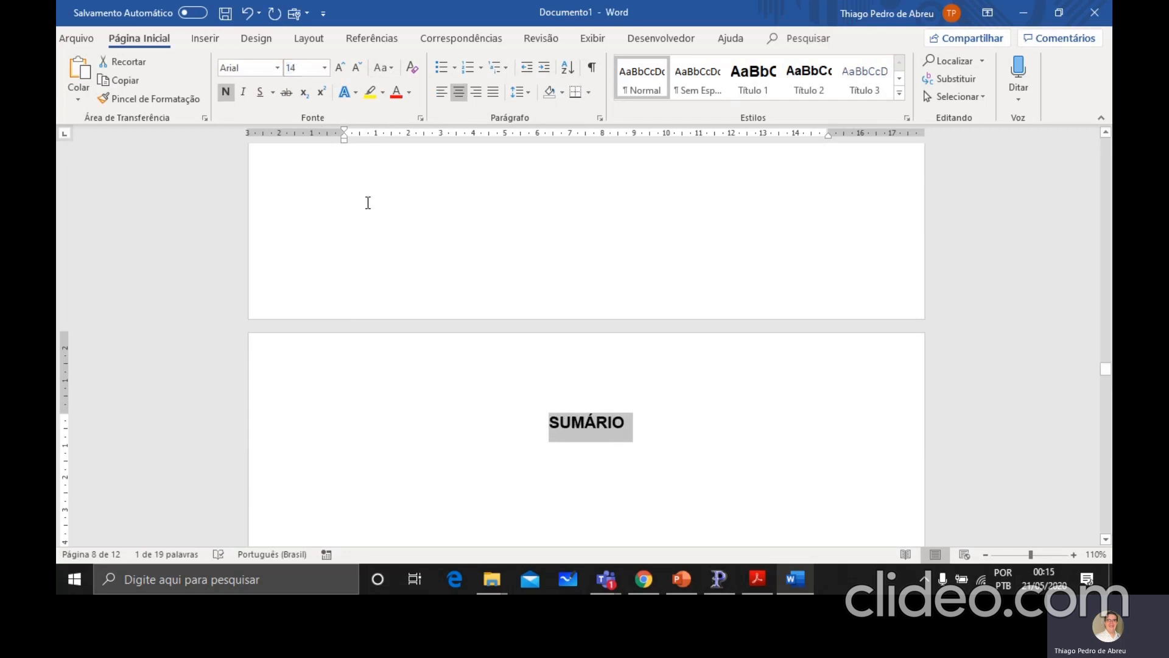
Insert a custom table of contents below the SUMÁRIO title with dotted tab leaders, right-aligned page numbers and three levels
scroll(419, 486, down, 2)
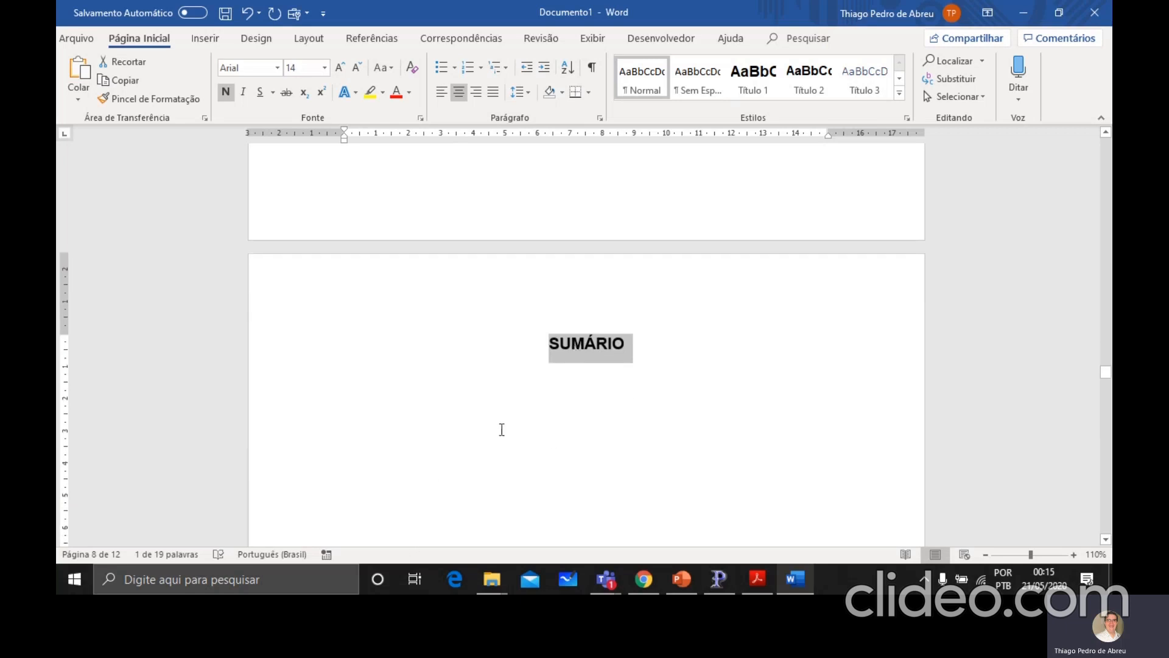
scroll(500, 433, down, 8)
scroll(500, 433, up, 8)
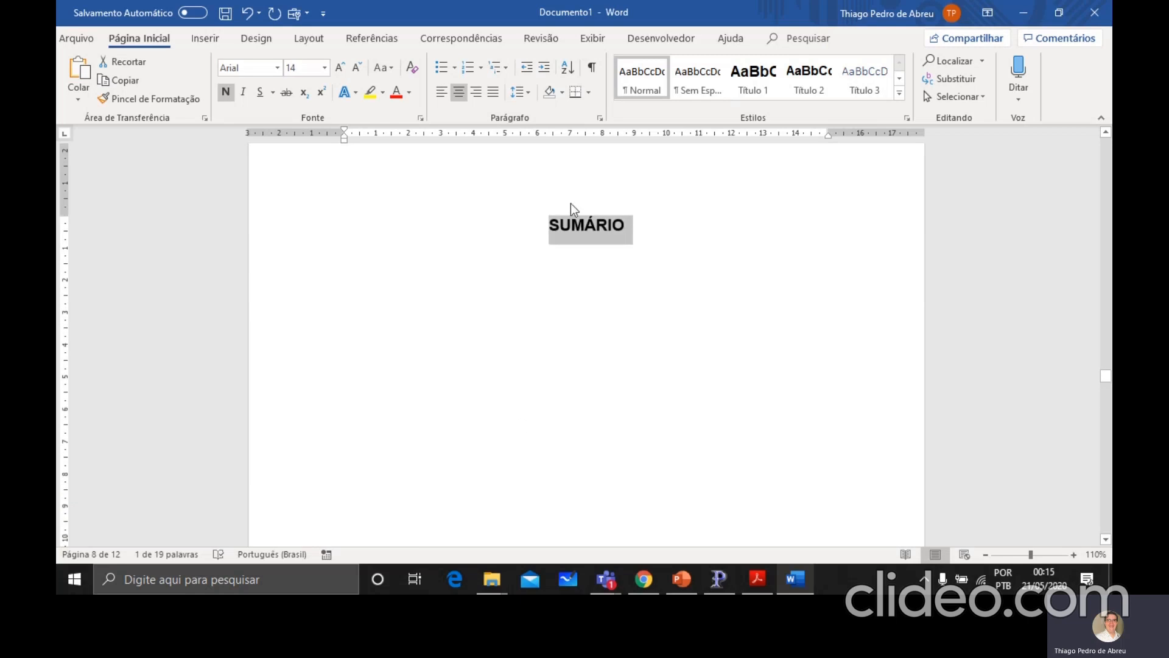
click(430, 330)
click(399, 292)
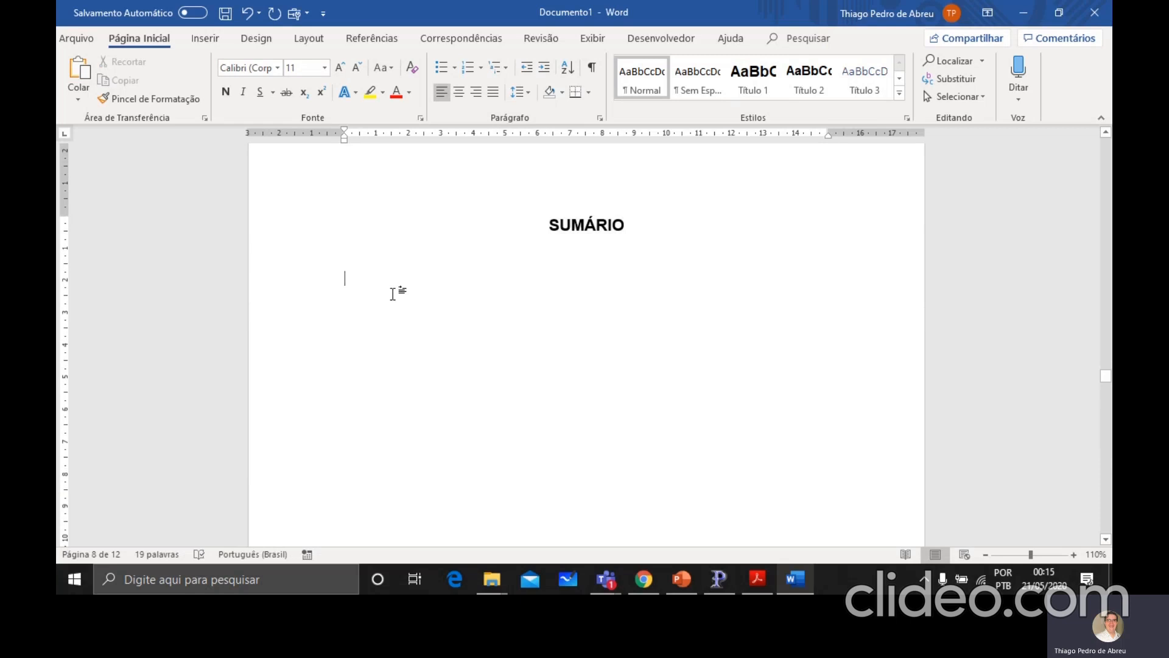
scroll(427, 359, up, 1)
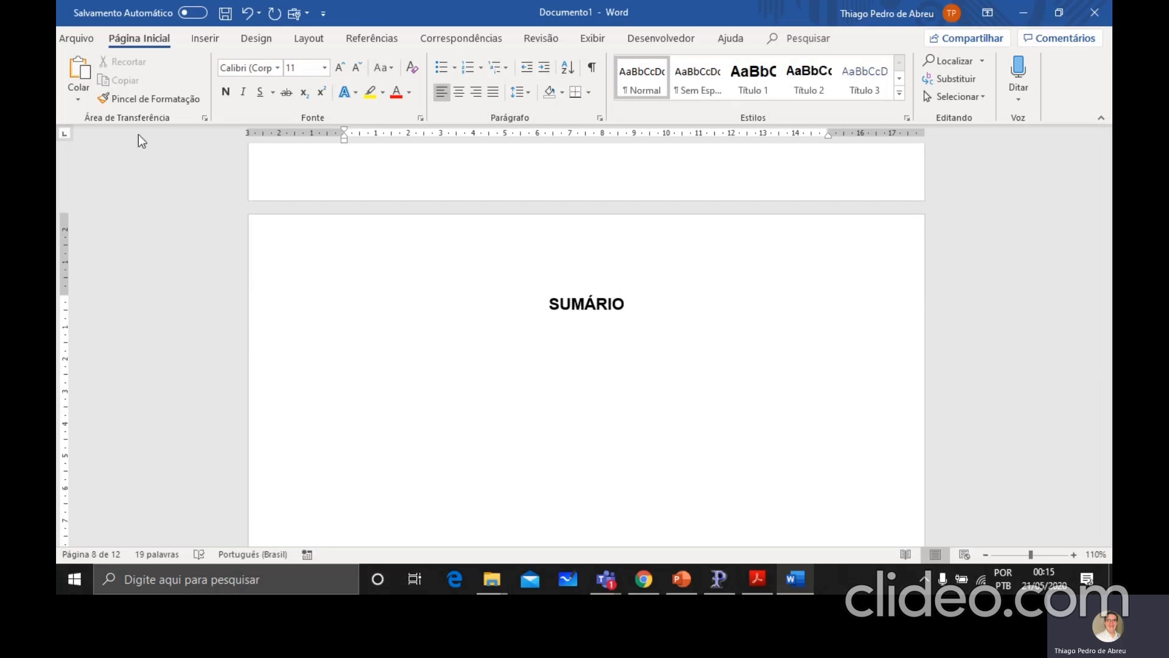
click(358, 39)
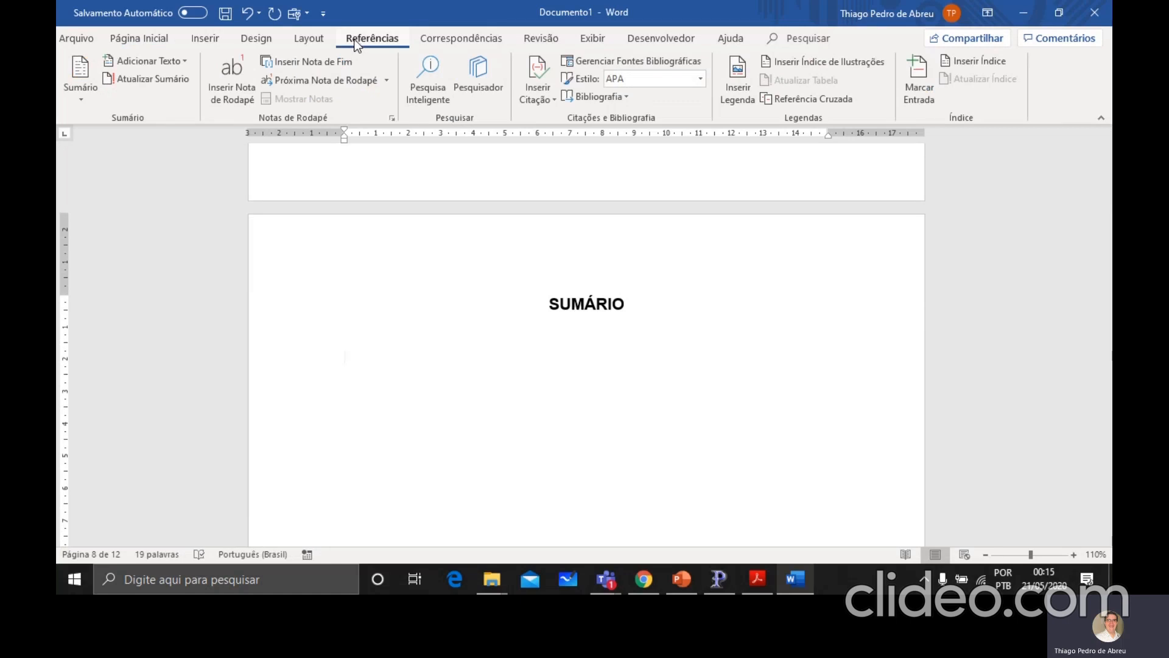
click(78, 97)
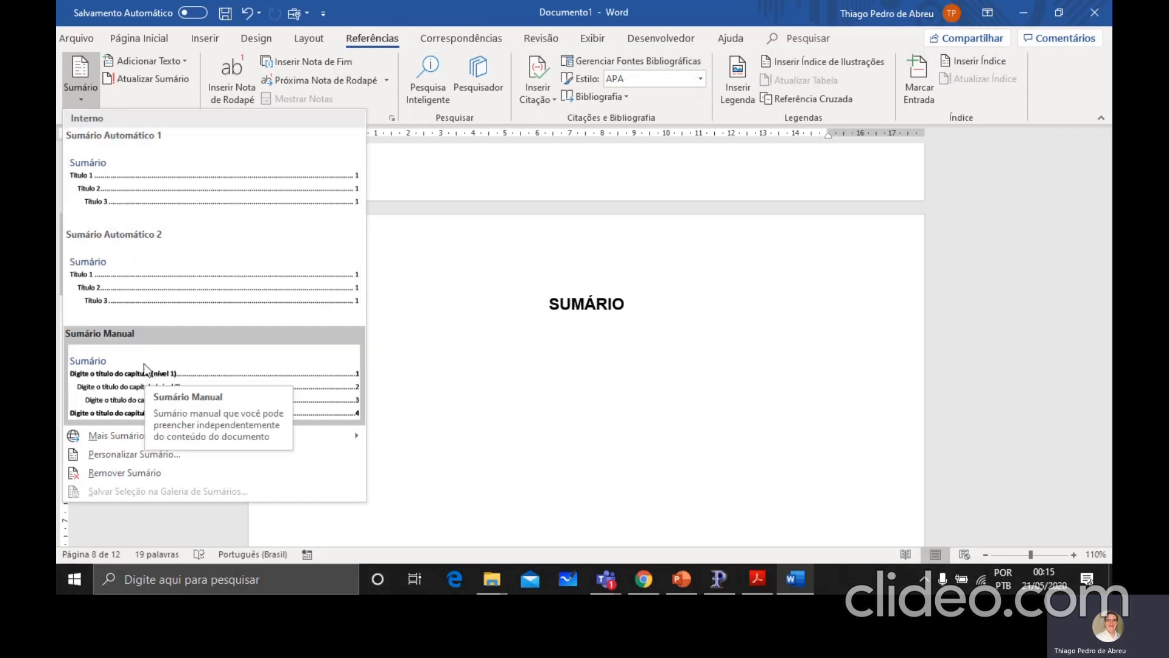
click(96, 455)
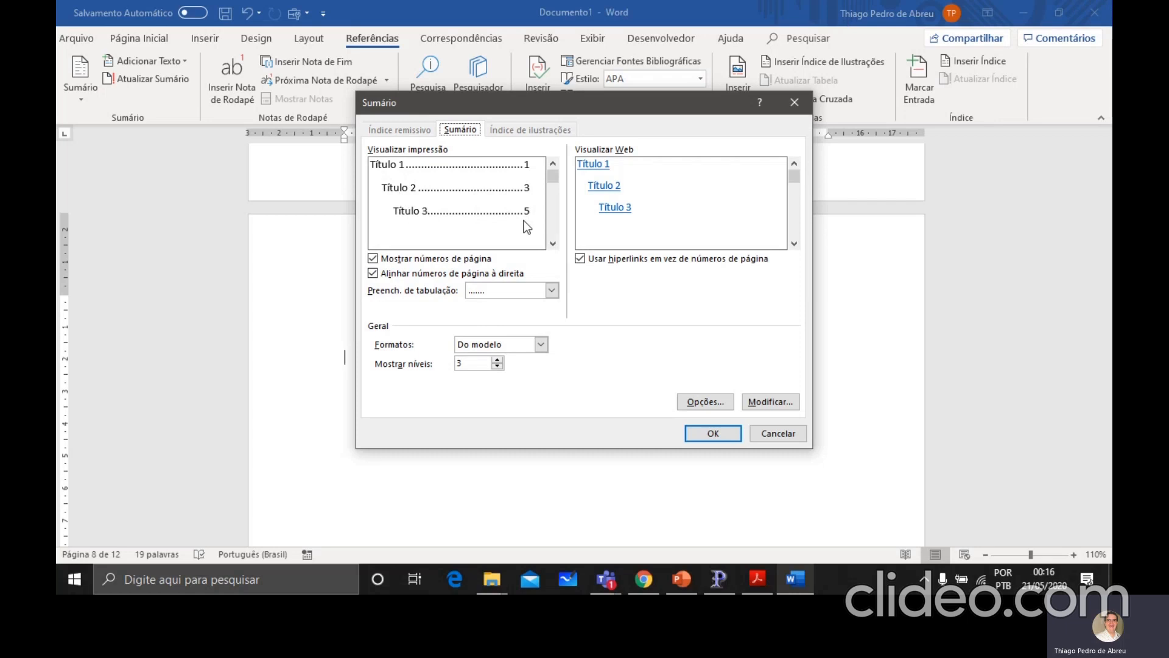
click(552, 291)
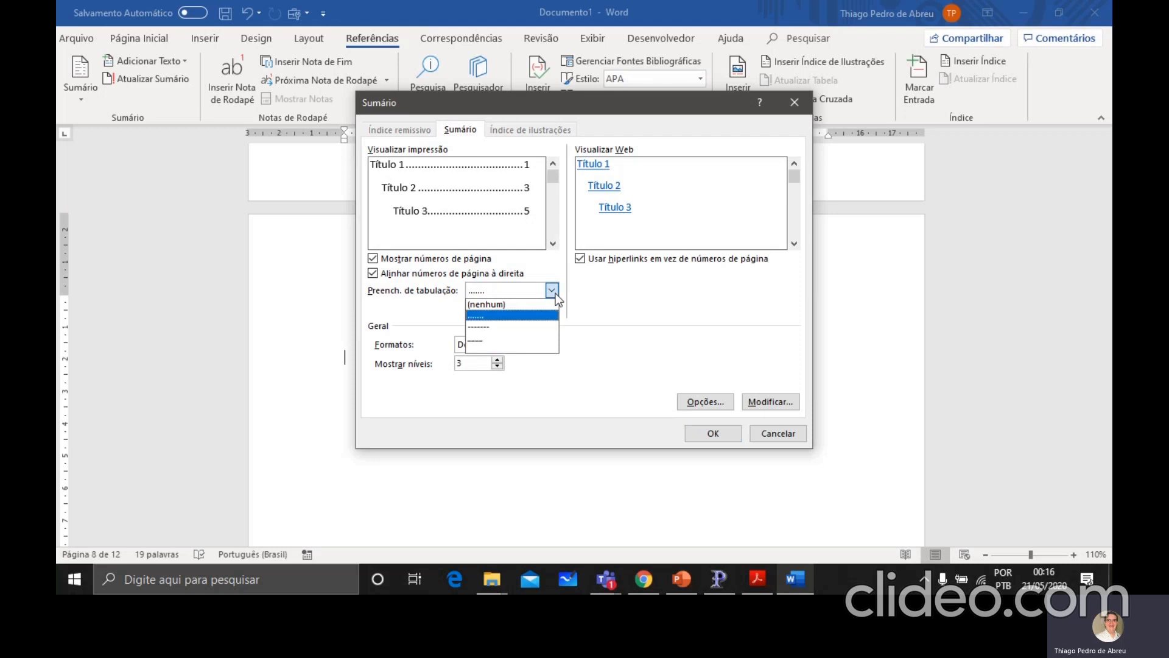
click(519, 316)
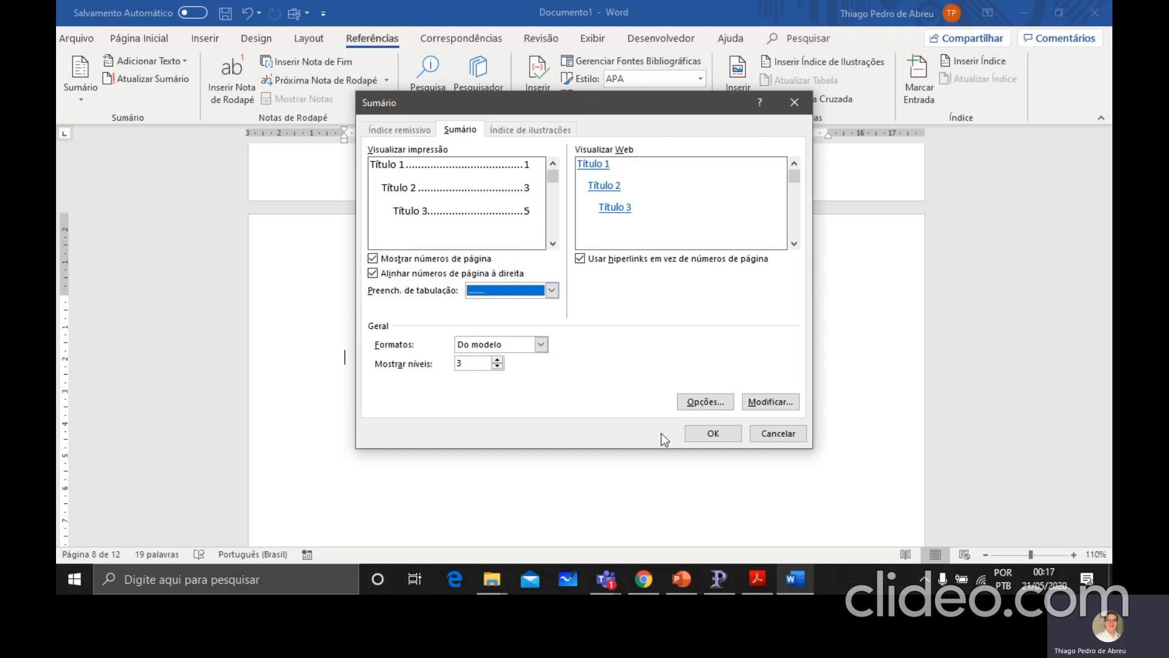
click(712, 434)
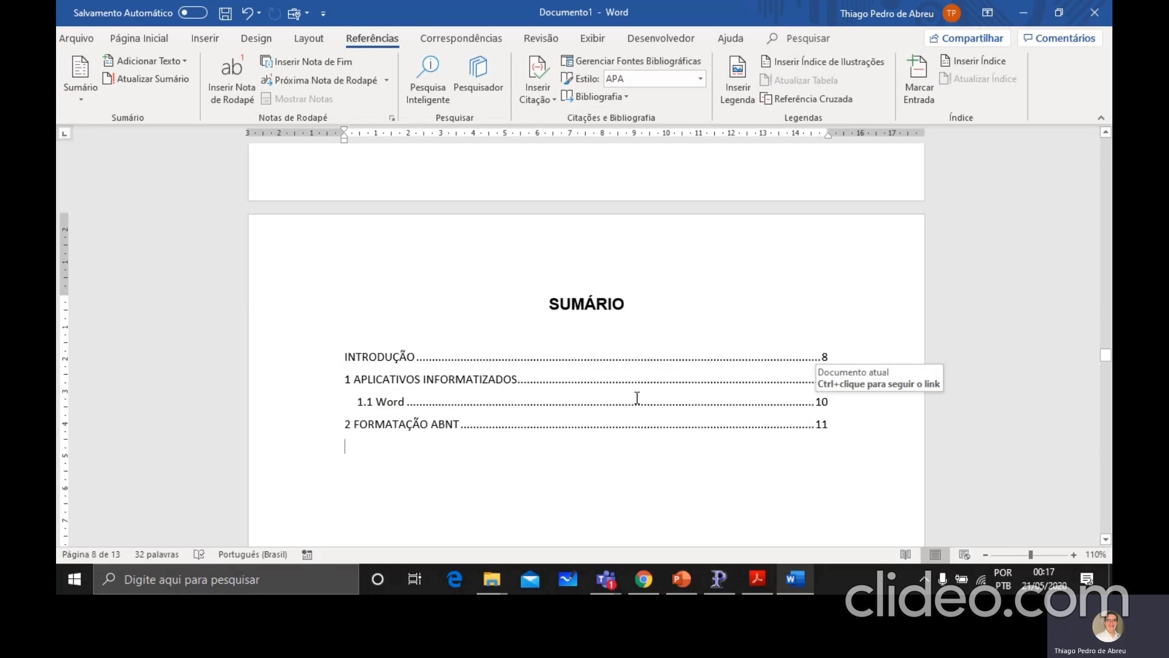
Review the generated table of contents and compare its entries with the headings from INTRODUÇÃO to 2 FORMATAÇÃO ABNT
scroll(637, 398, down, 1)
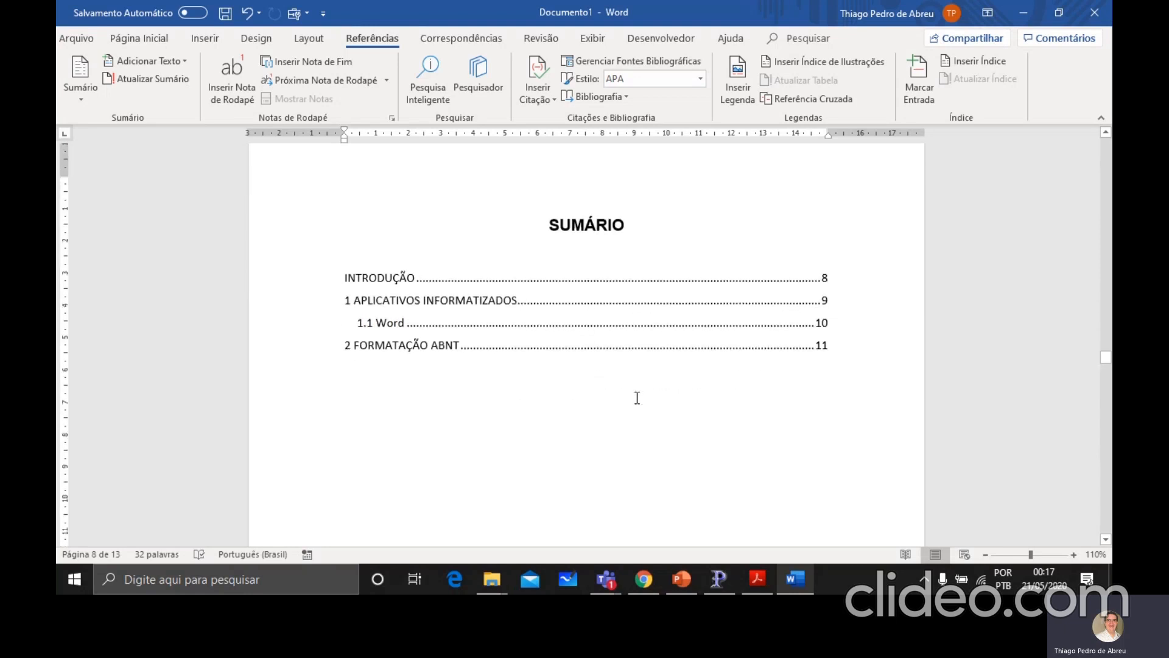
scroll(637, 397, down, 1)
scroll(637, 397, down, 3)
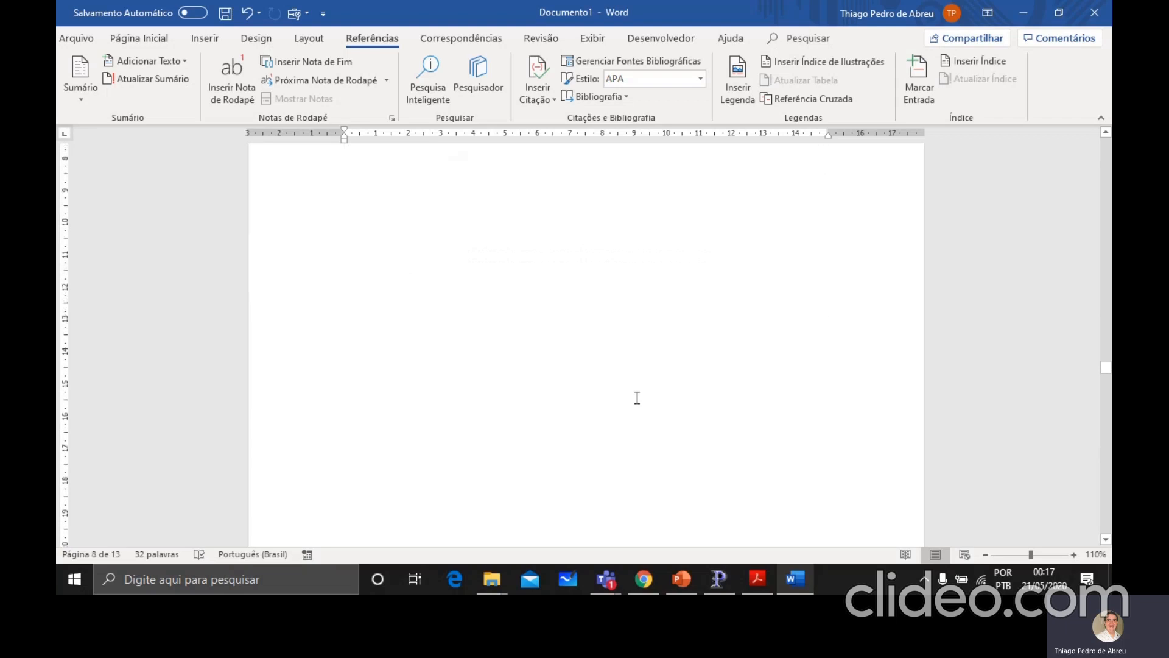
scroll(636, 397, up, 5)
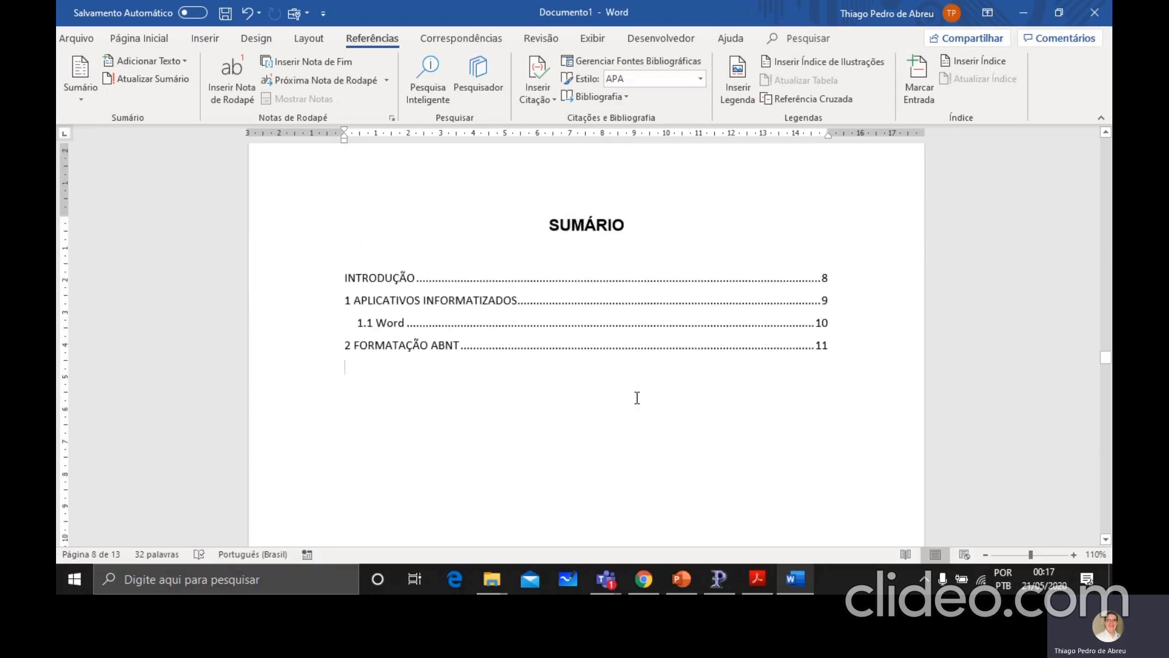
scroll(636, 398, down, 10)
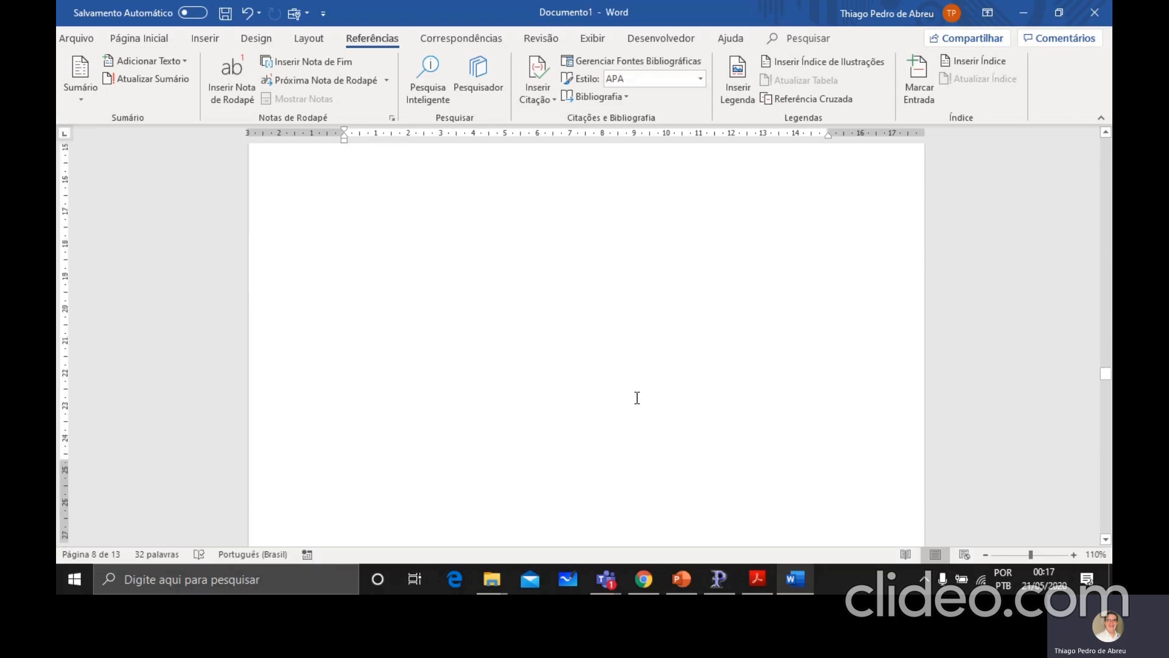
scroll(637, 397, down, 4)
scroll(637, 398, down, 3)
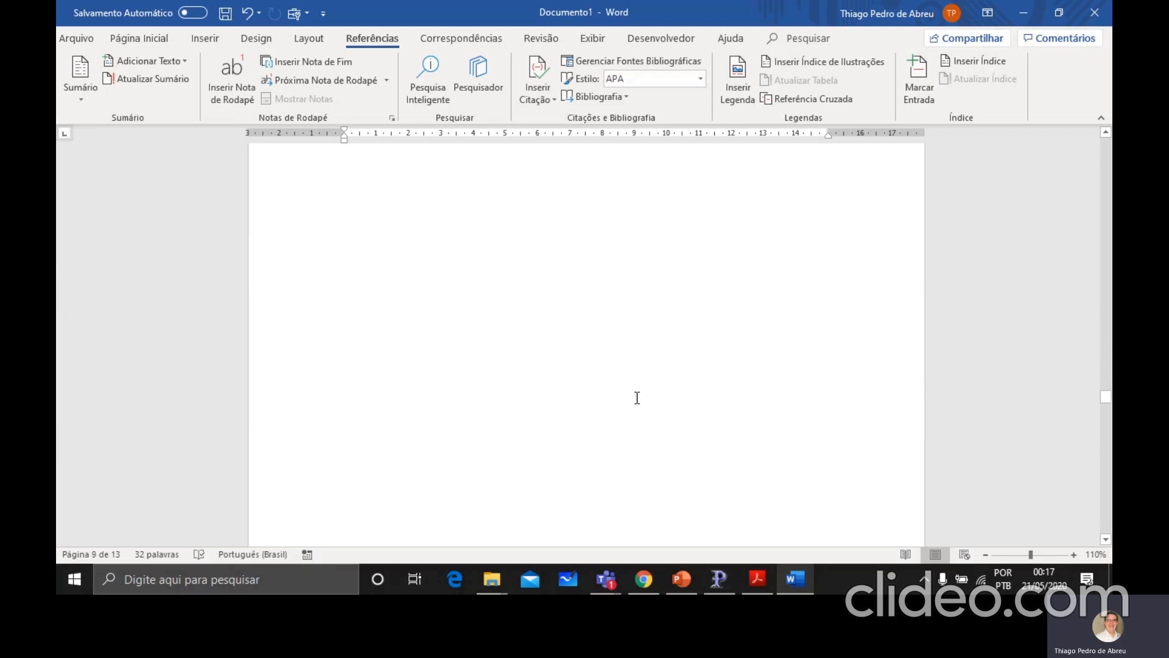
scroll(637, 398, down, 4)
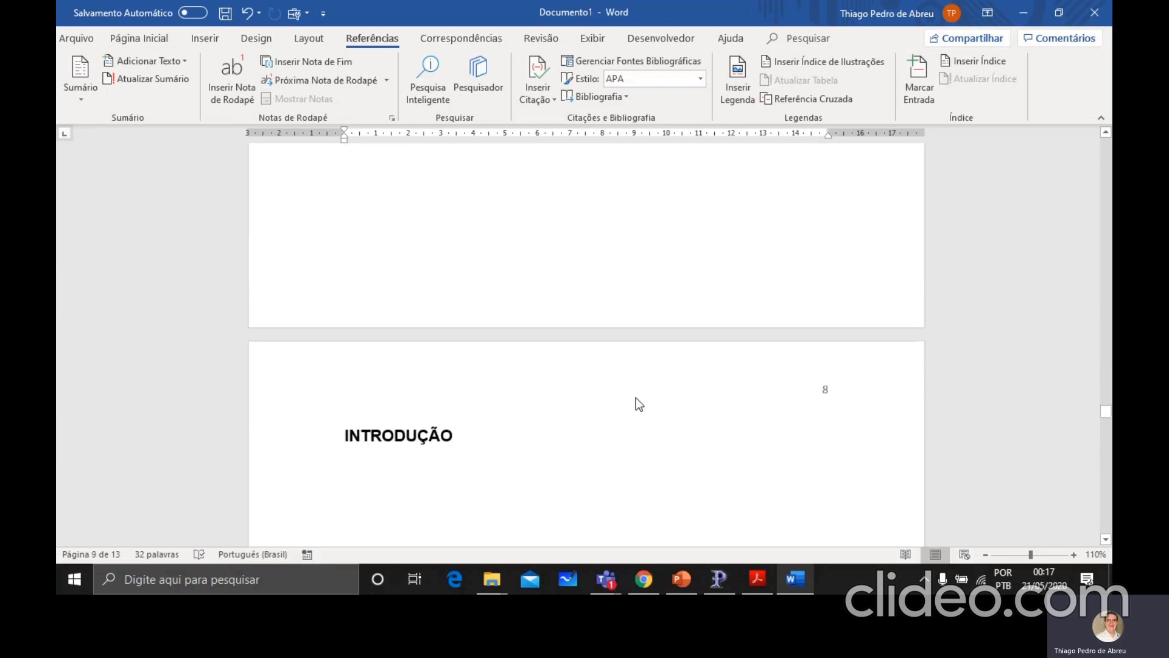
scroll(637, 398, down, 8)
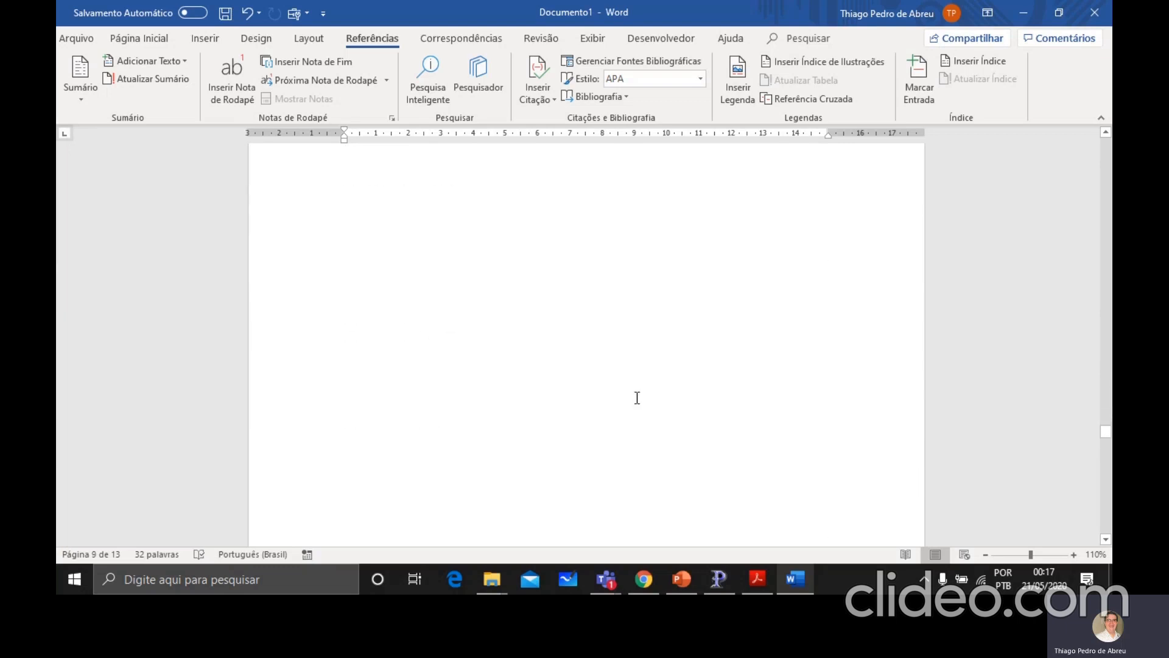
scroll(637, 397, down, 10)
scroll(637, 398, down, 10)
scroll(637, 398, down, 10)
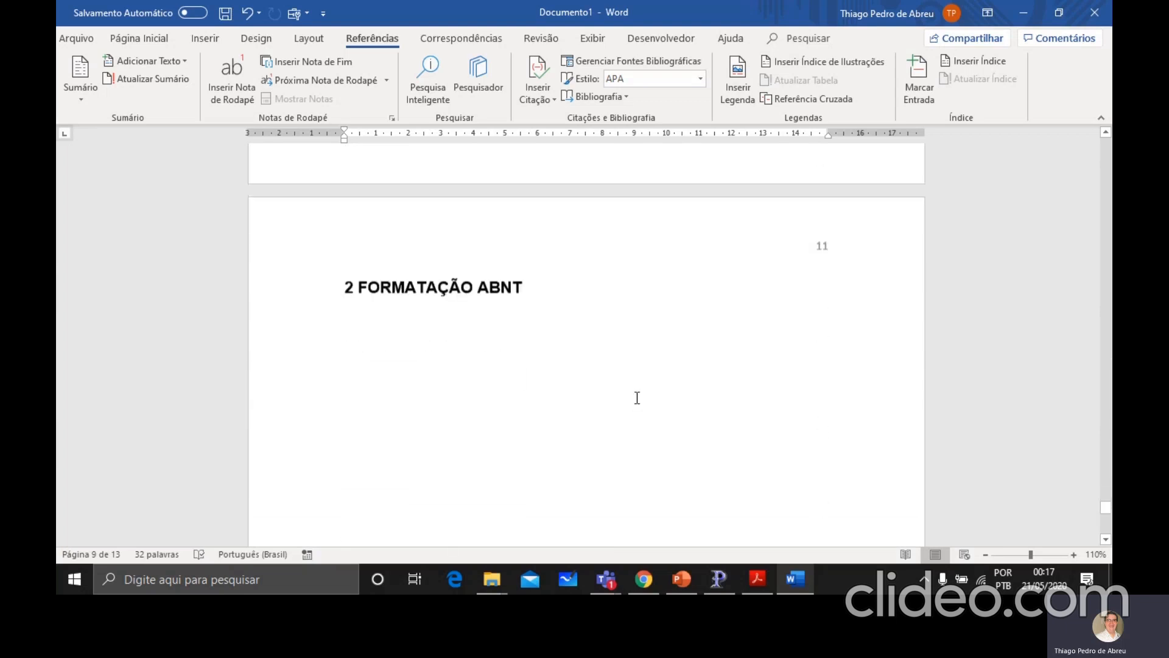
Add blank lines below the 2 FORMATAÇÃO ABNT heading until the insertion point reaches a new page
click(578, 361)
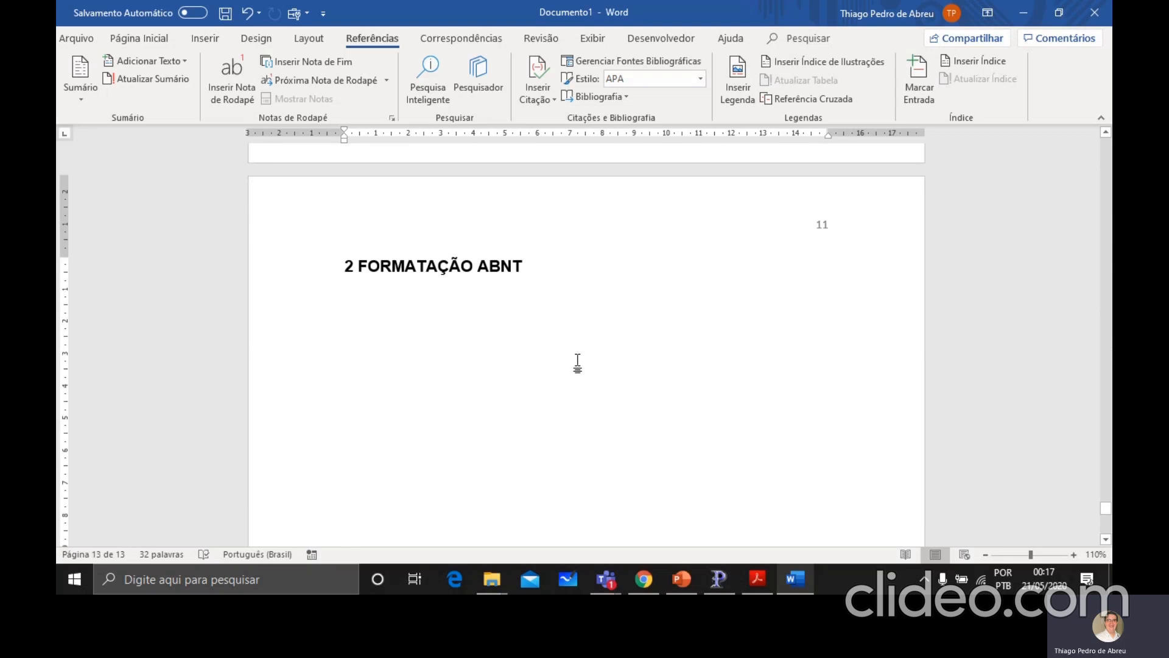
key(Return)
key(Return)
key(Return)
key(Return)
key(Return)
key(Return)
key(Return)
key(Return)
key(Return)
key(Return)
key(Return)
key(Return)
key(Return)
key(Return)
key(Return)
key(Return)
key(Return)
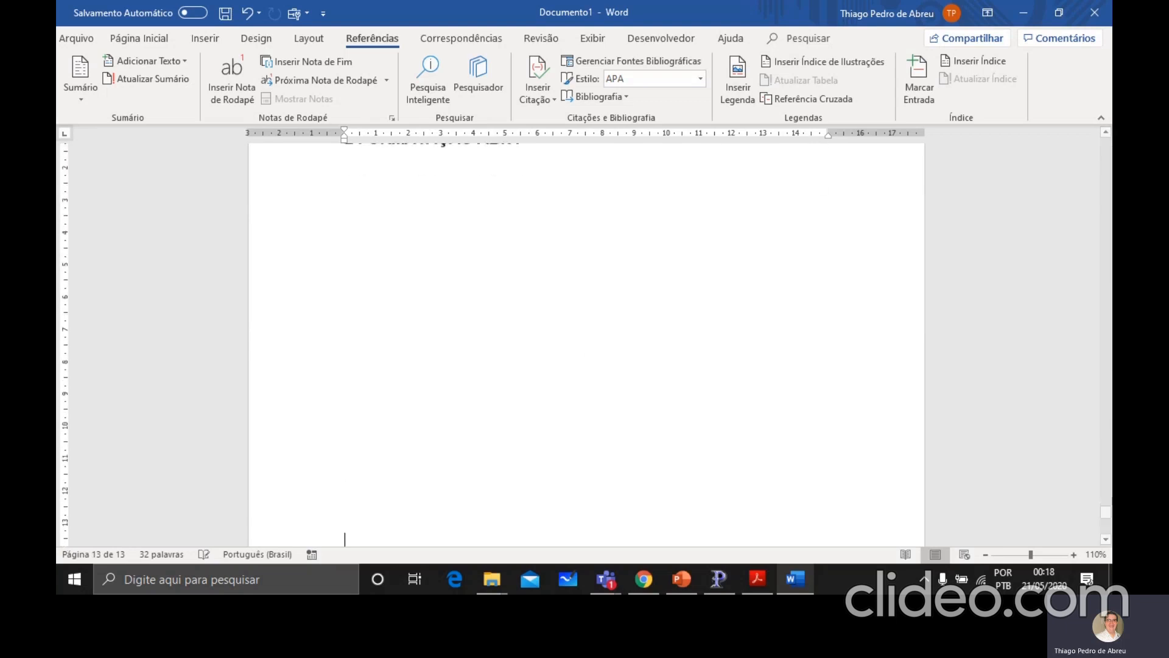
key(Return)
key(Return)
key(Return)
key(Return)
key(Return)
key(Return)
key(Return)
key(Return)
key(Return)
key(Return)
key(Return)
key(Return)
key(Return)
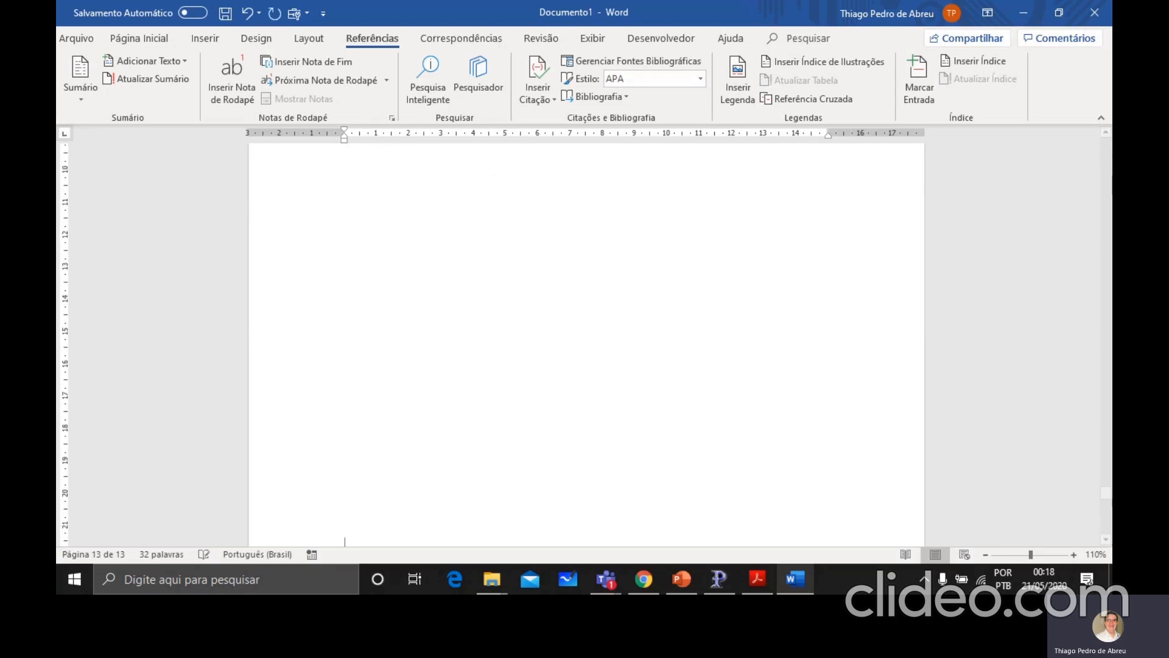
key(Return)
key(Return)
key(Return)
key(Return)
key(Return)
key(Return)
key(Return)
key(Return)
key(Return)
key(Return)
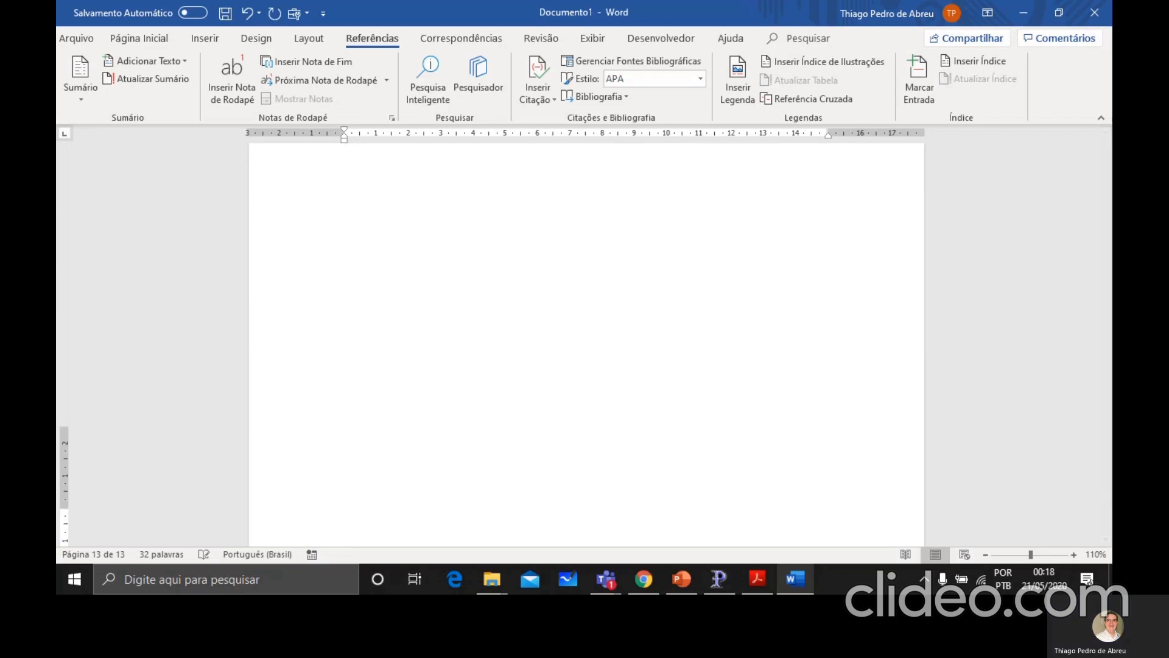
key(Return)
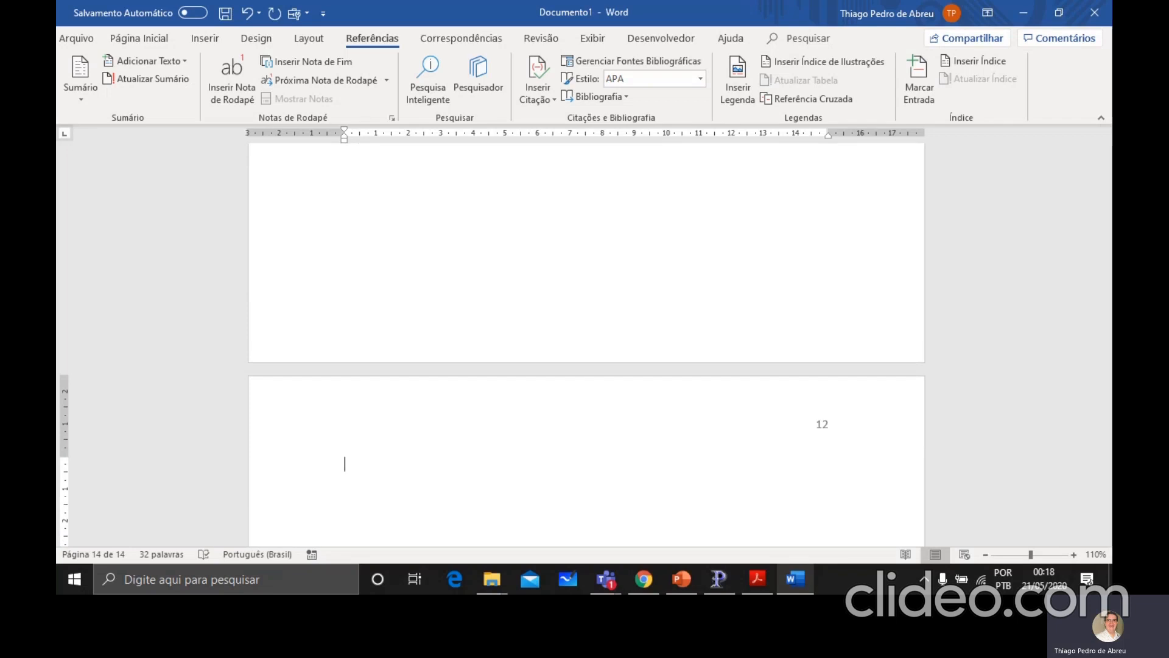
Write the subsection heading "2.1 Numeração de Páginas" at the start of the new last page
text(2.1 nUM)
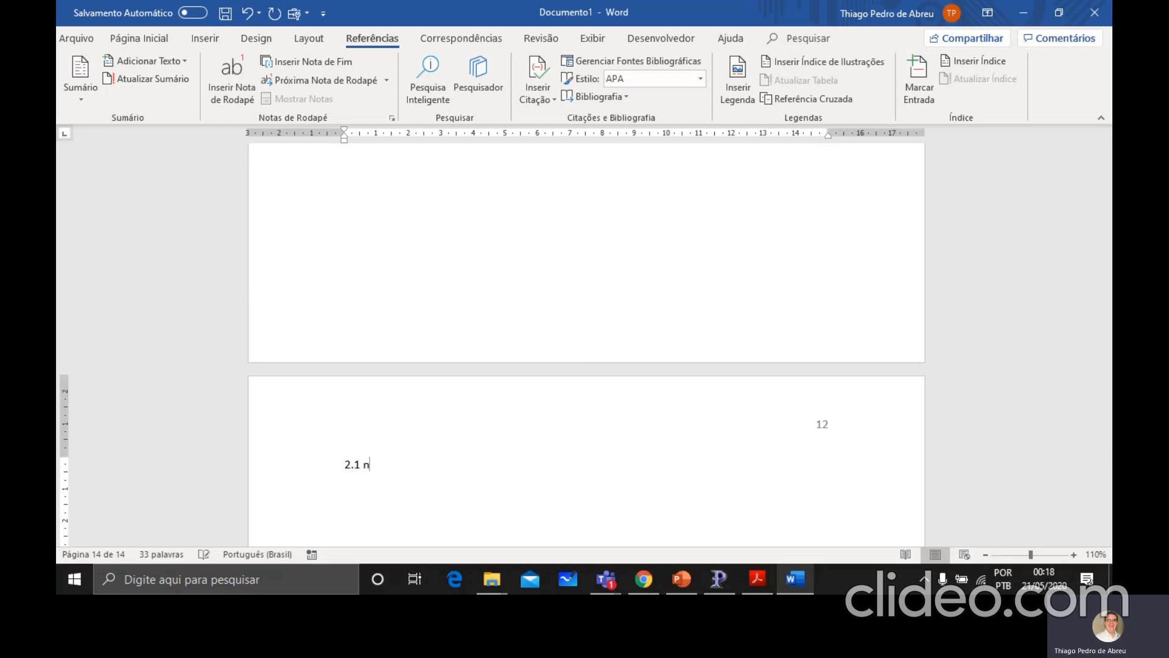
key(BackSpace)
key(BackSpace)
key(BackSpace)
text(Numeração de Páginas)
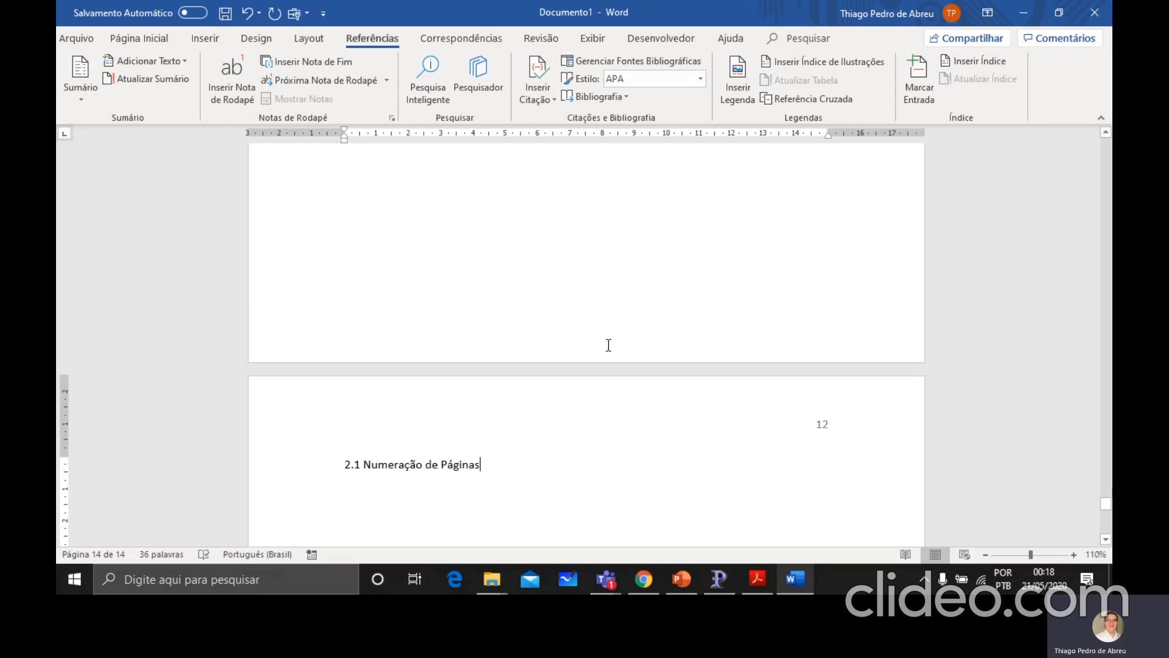
Apply the Título 2 style to the 2.1 Numeração de Páginas heading
triple_click(490, 468)
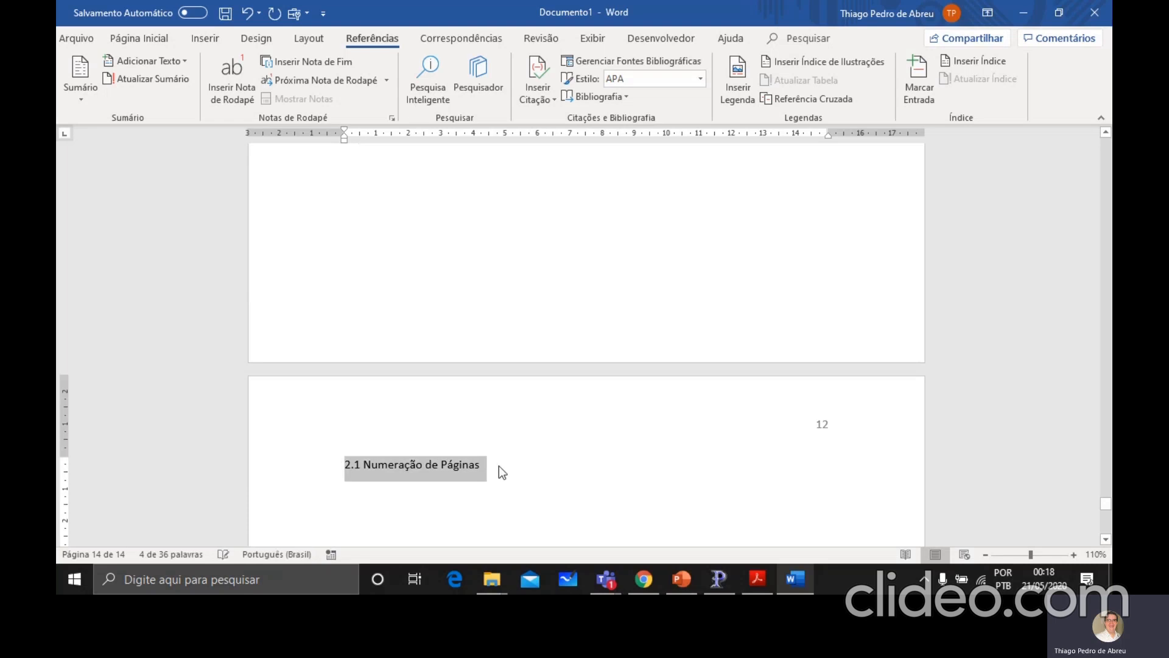
click(160, 42)
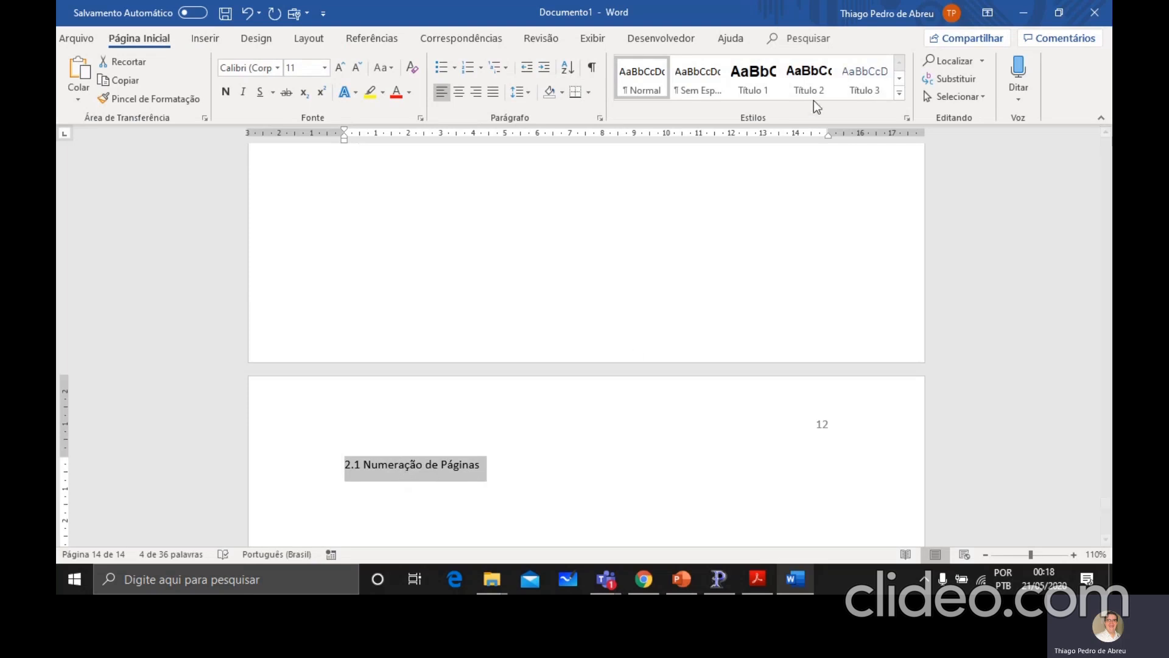
click(812, 78)
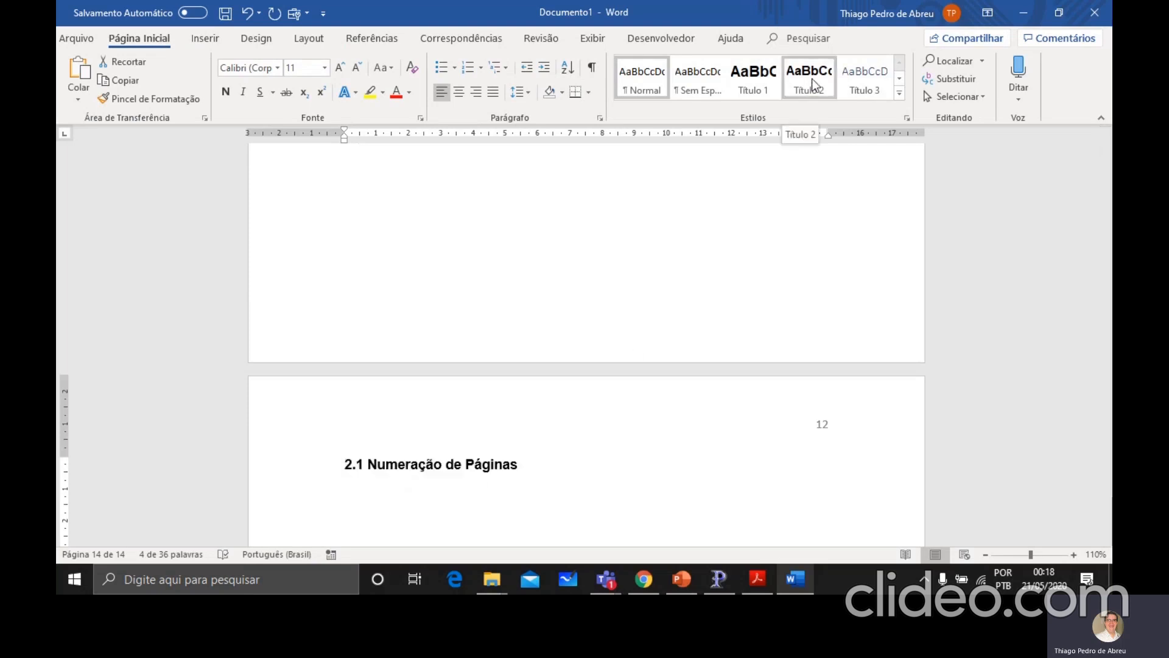
click(812, 79)
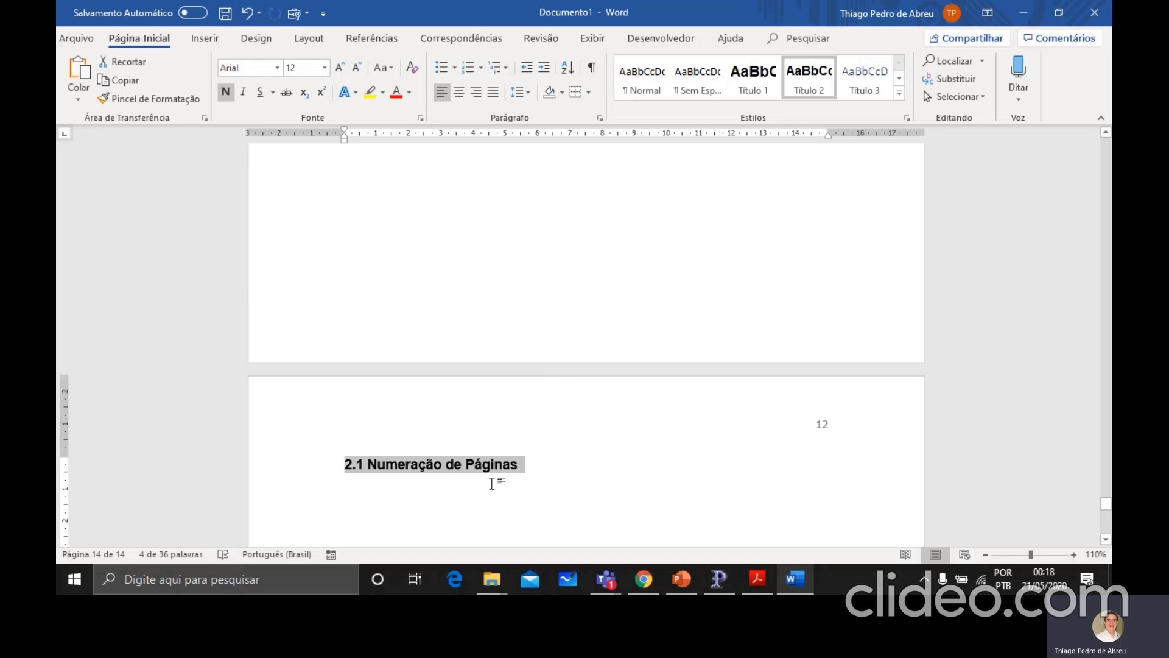
click(534, 491)
Update the entire table of contents on the SUMÁRIO page, not just its page numbers, to include the new subsection
scroll(533, 491, up, 10)
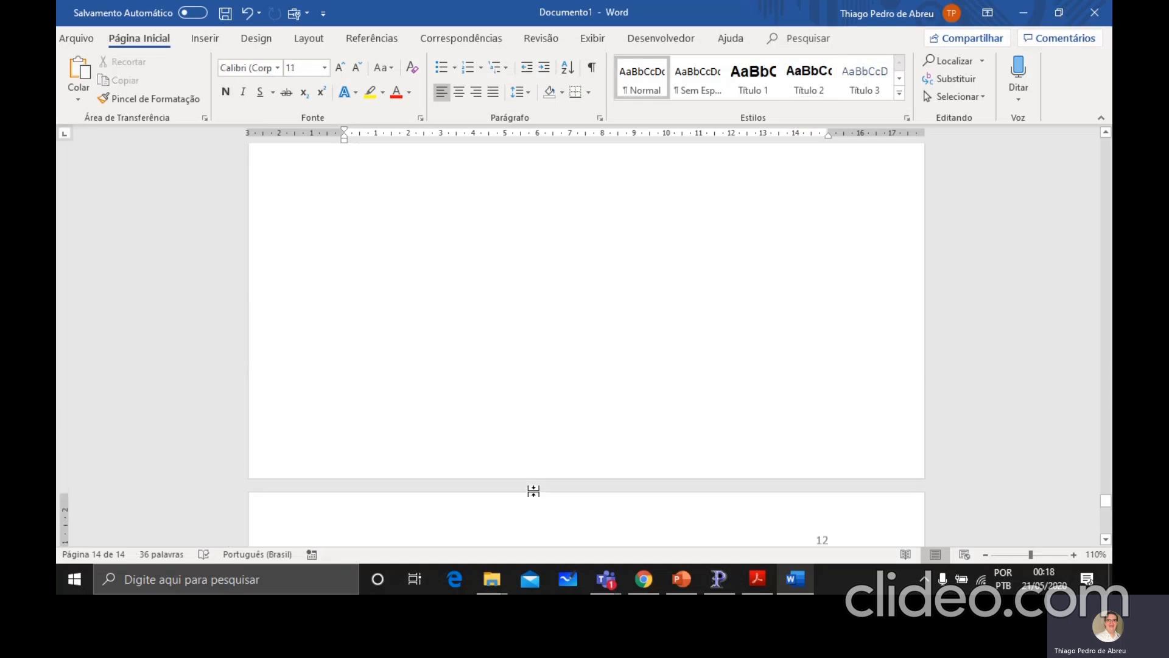
scroll(542, 492, up, 15)
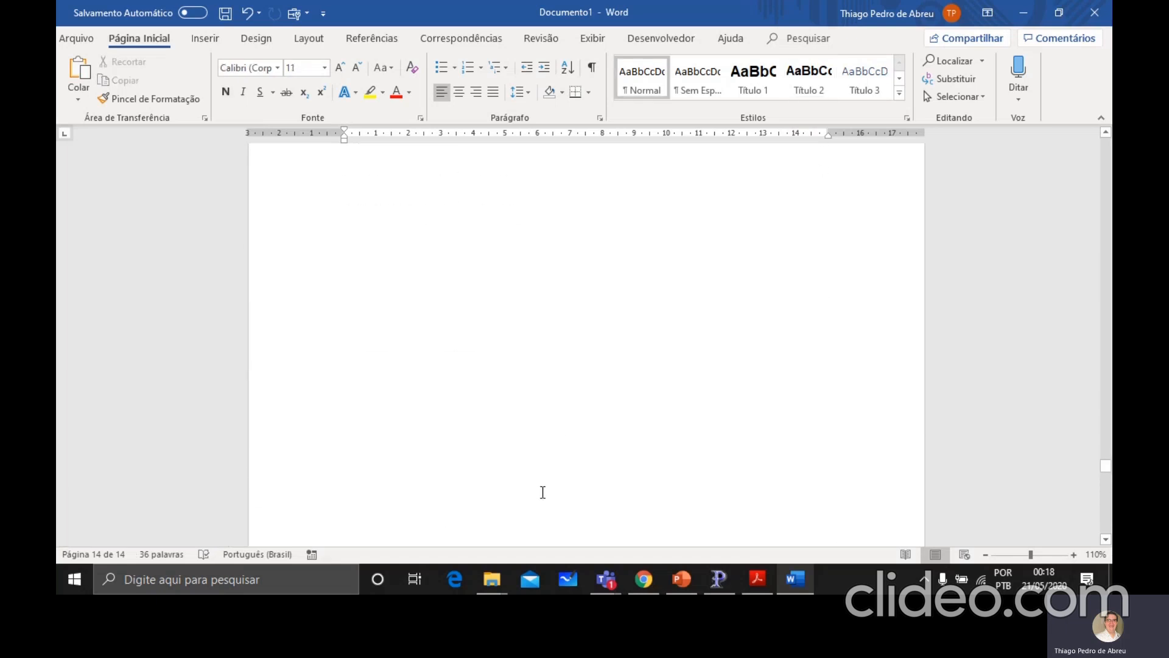
scroll(542, 492, up, 15)
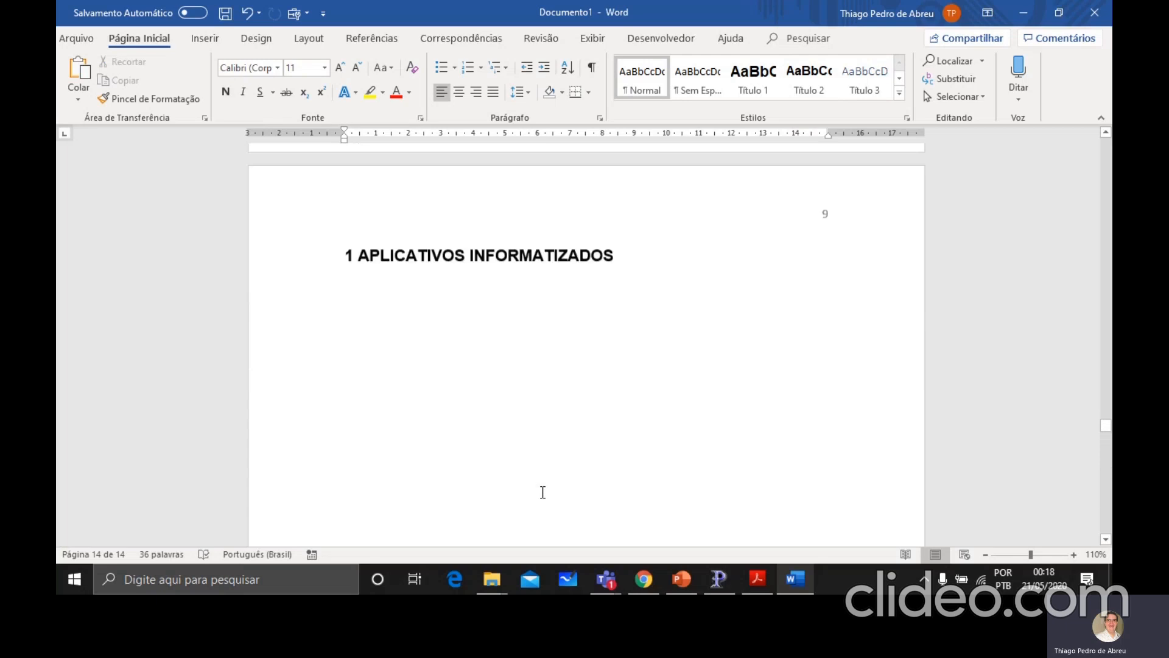
scroll(543, 492, up, 12)
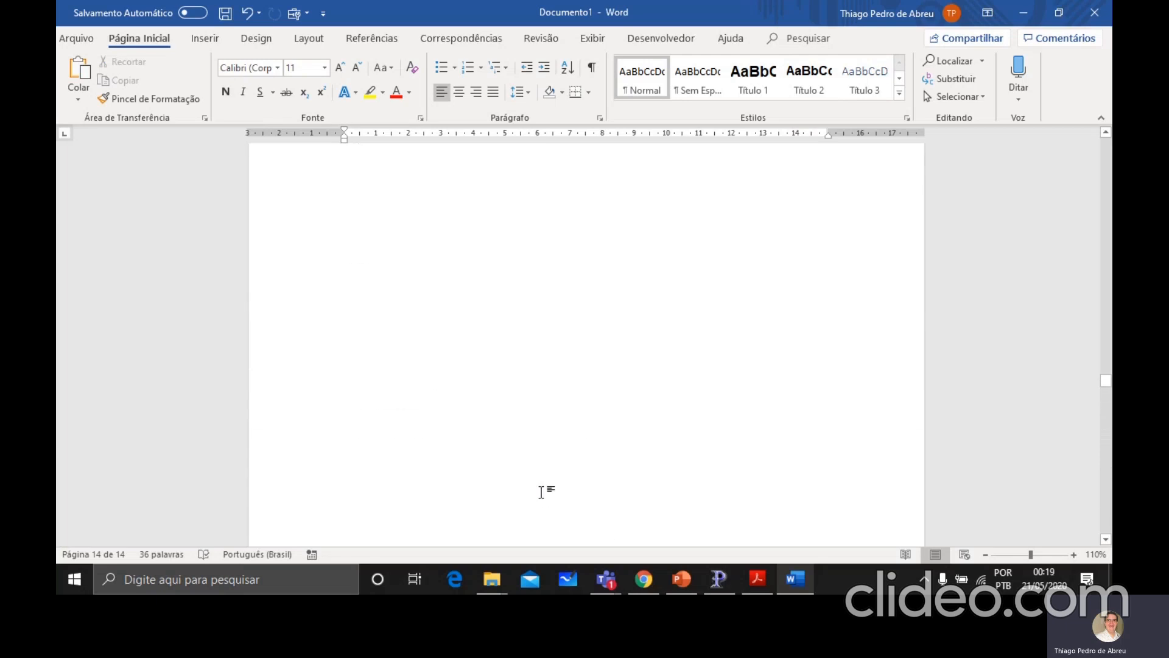
scroll(542, 492, up, 10)
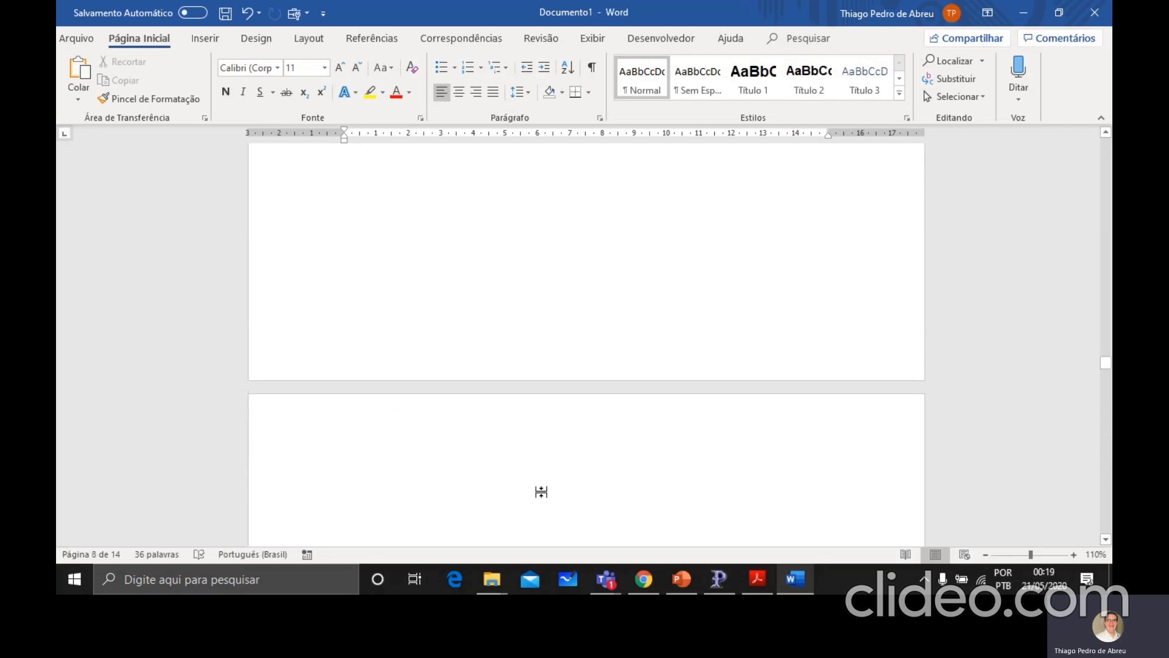
scroll(543, 492, up, 1)
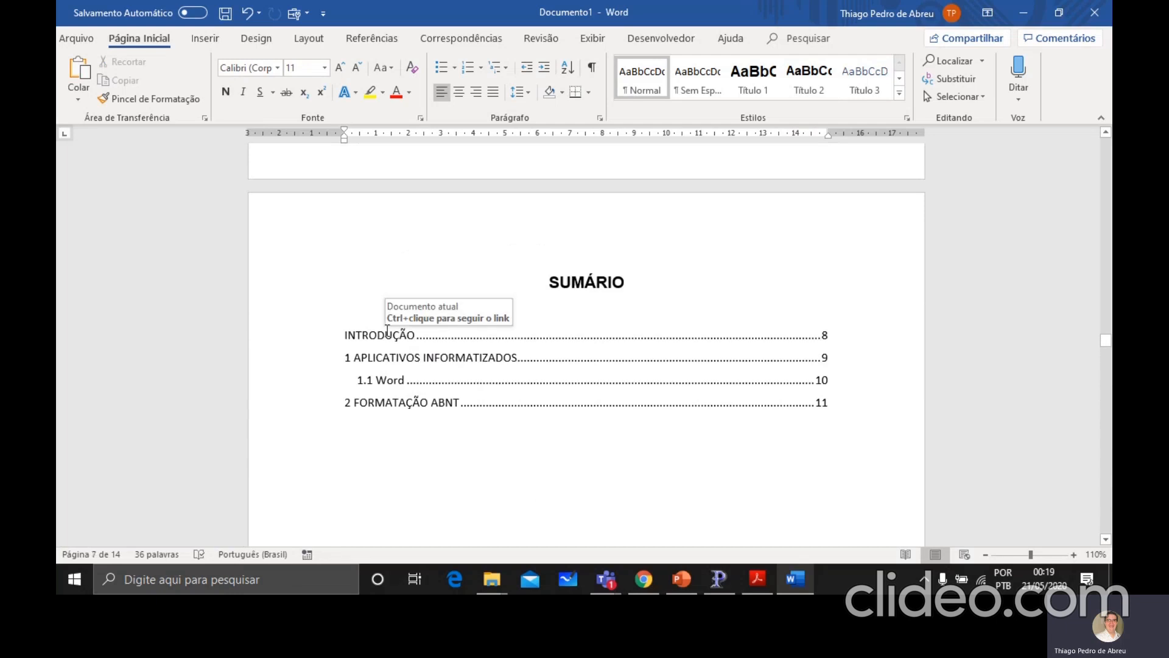
click(388, 334)
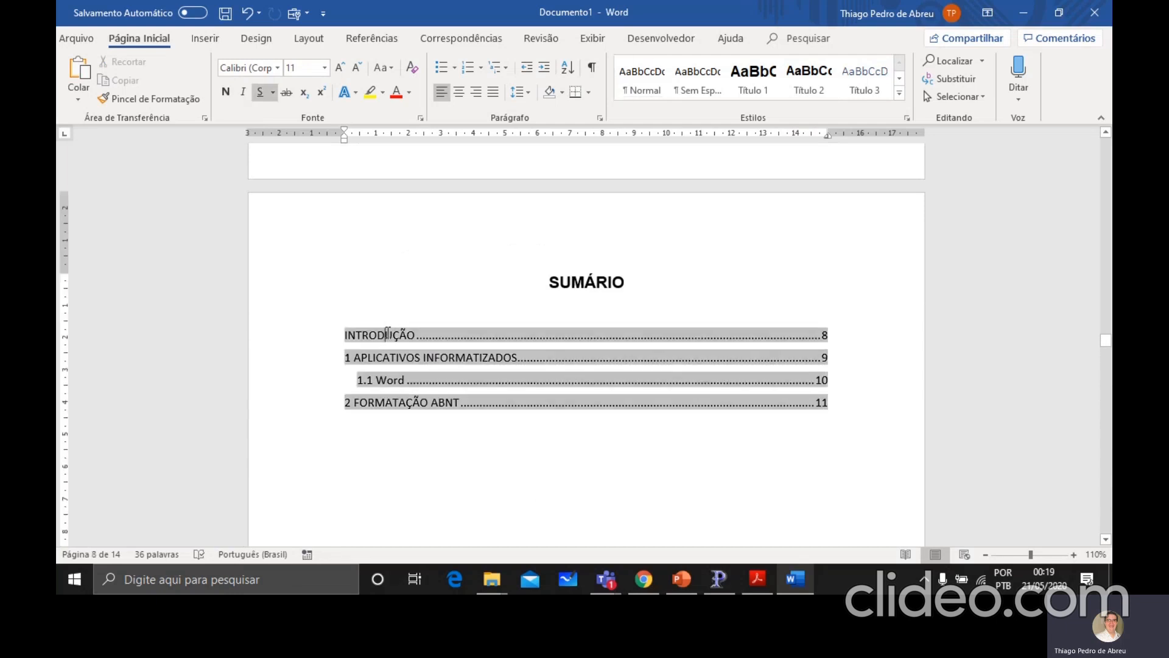
right_click(387, 334)
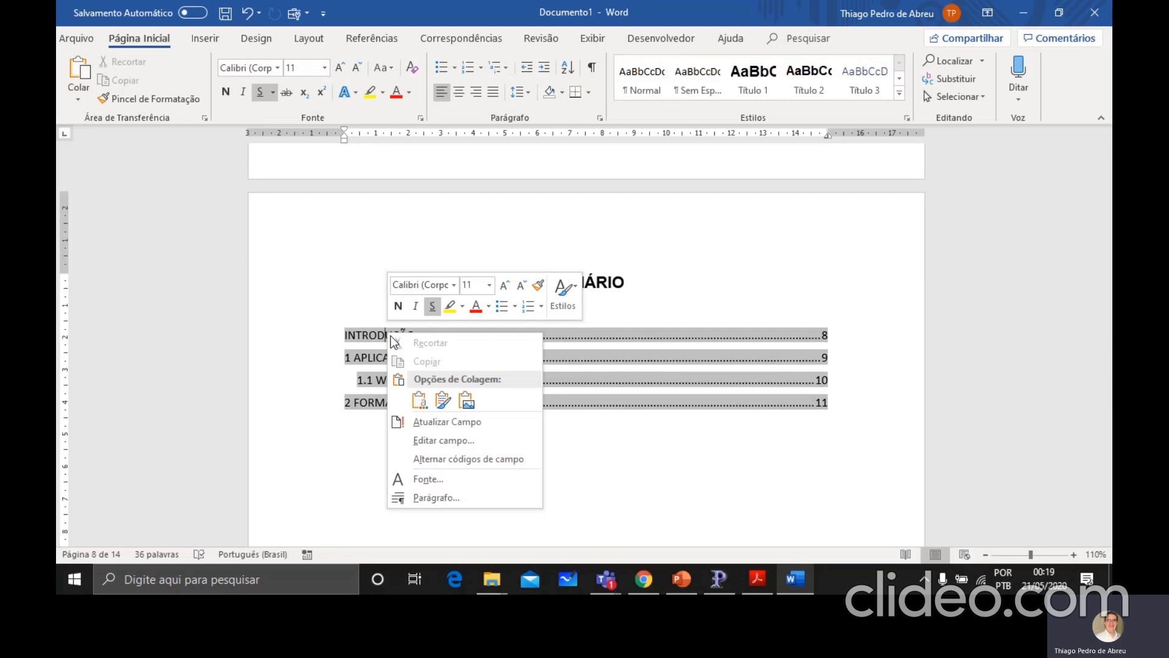
click(450, 422)
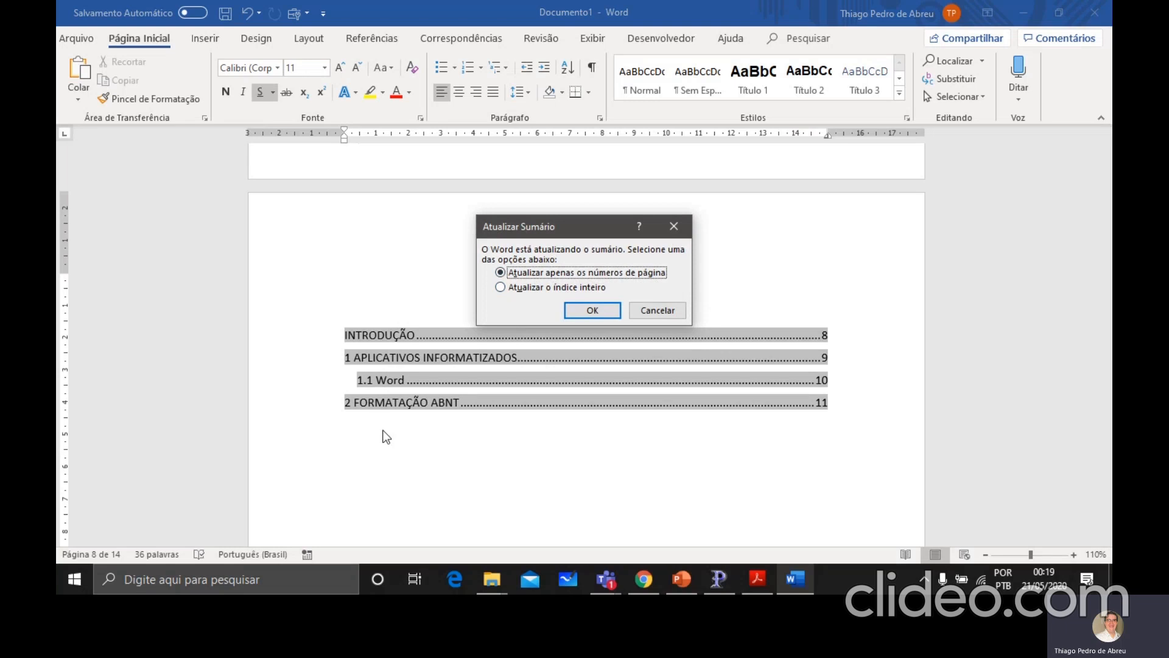
click(536, 287)
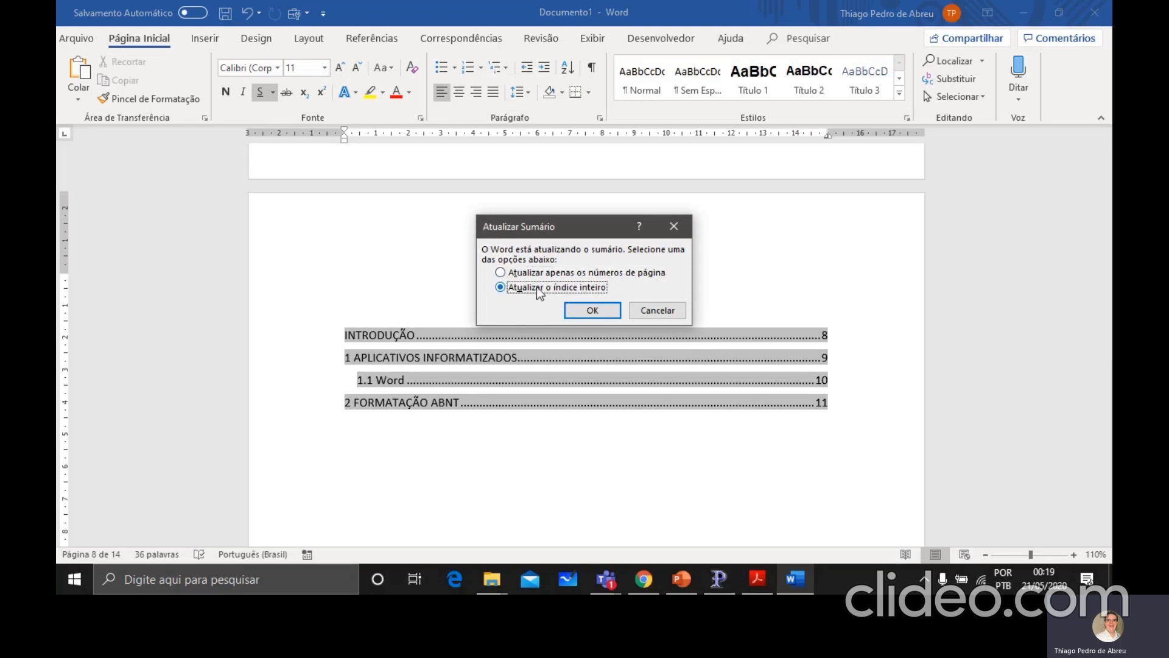
click(590, 310)
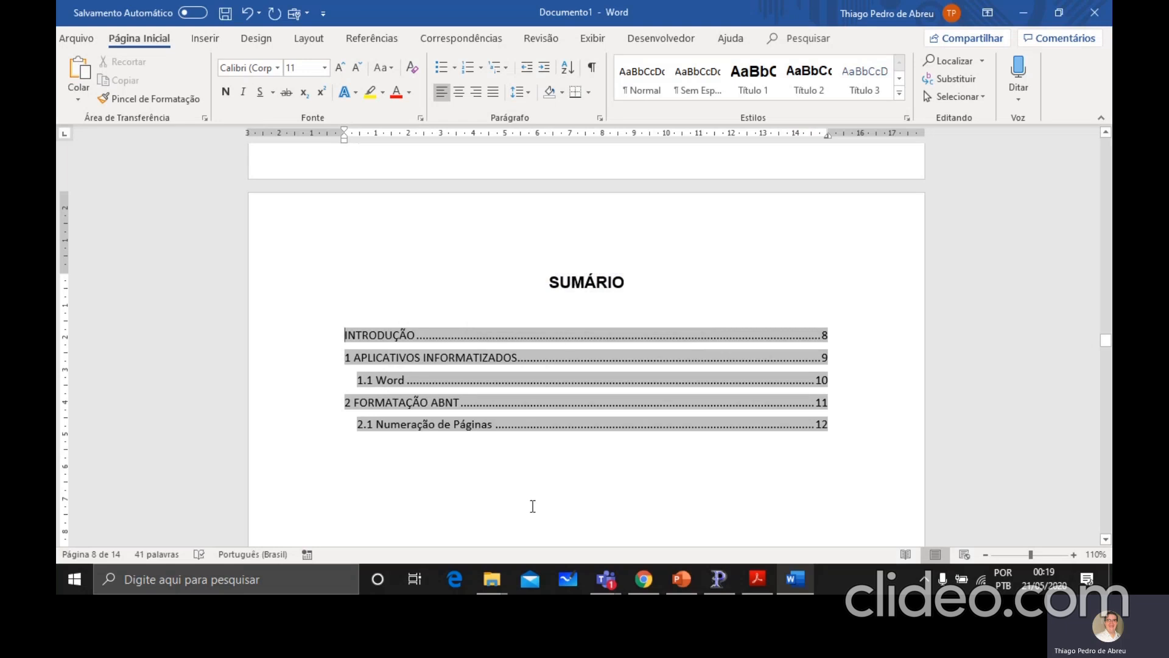
click(416, 446)
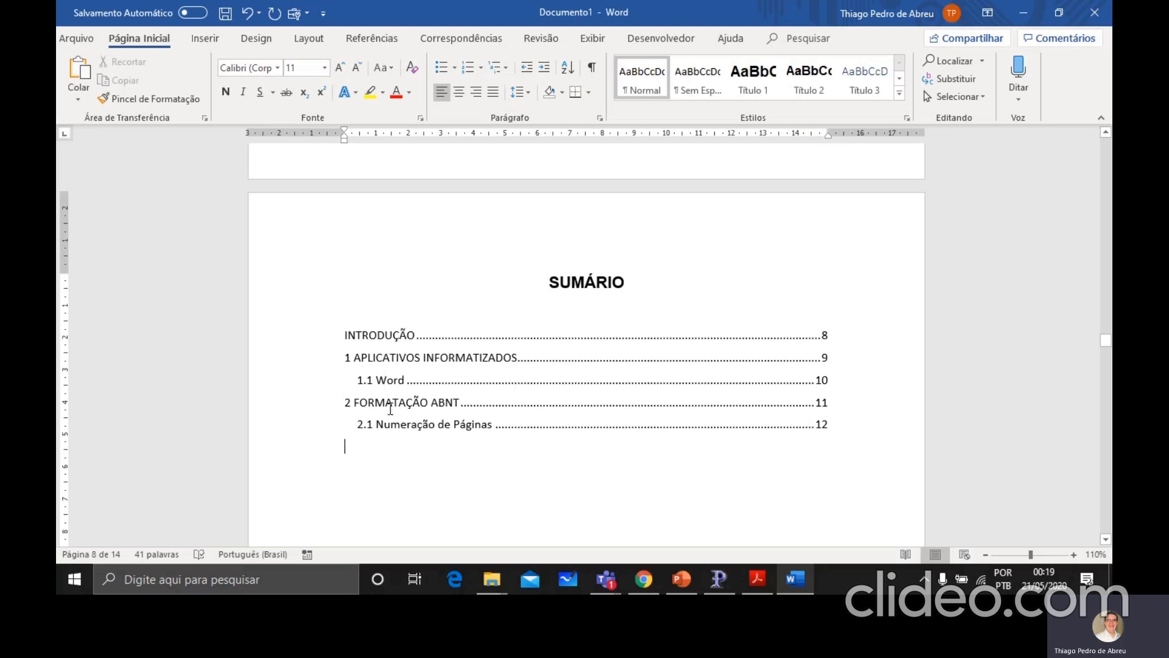
Remove the empty page between the SUMÁRIO page and the INTRODUÇÃO page
scroll(503, 400, down, 8)
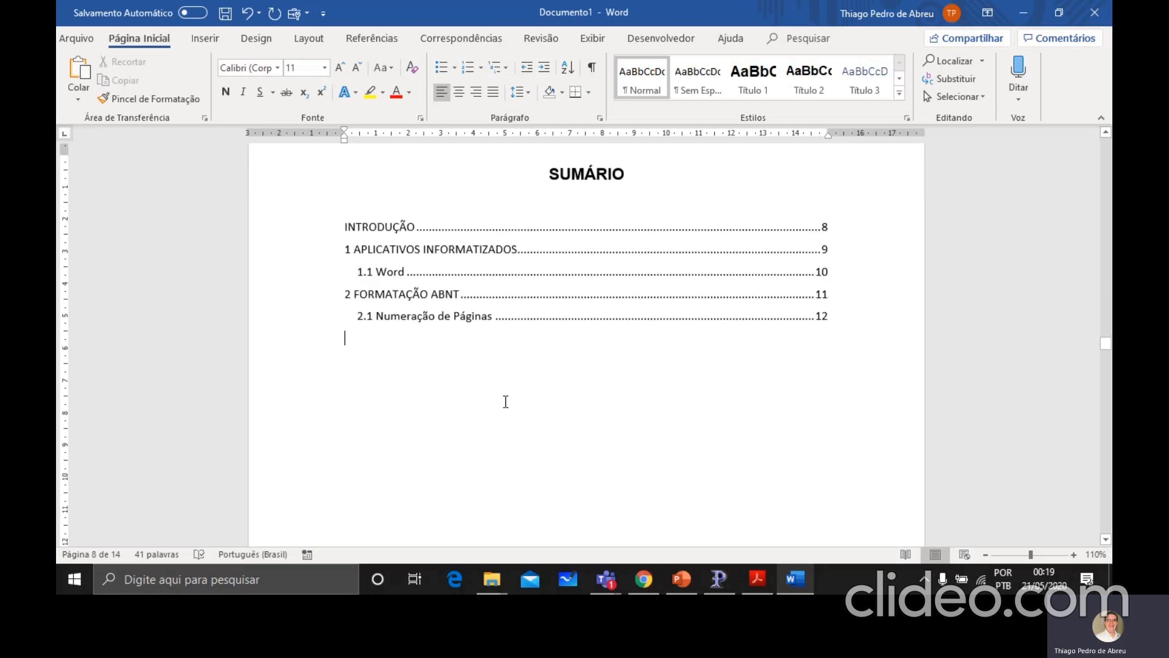
scroll(505, 401, down, 6)
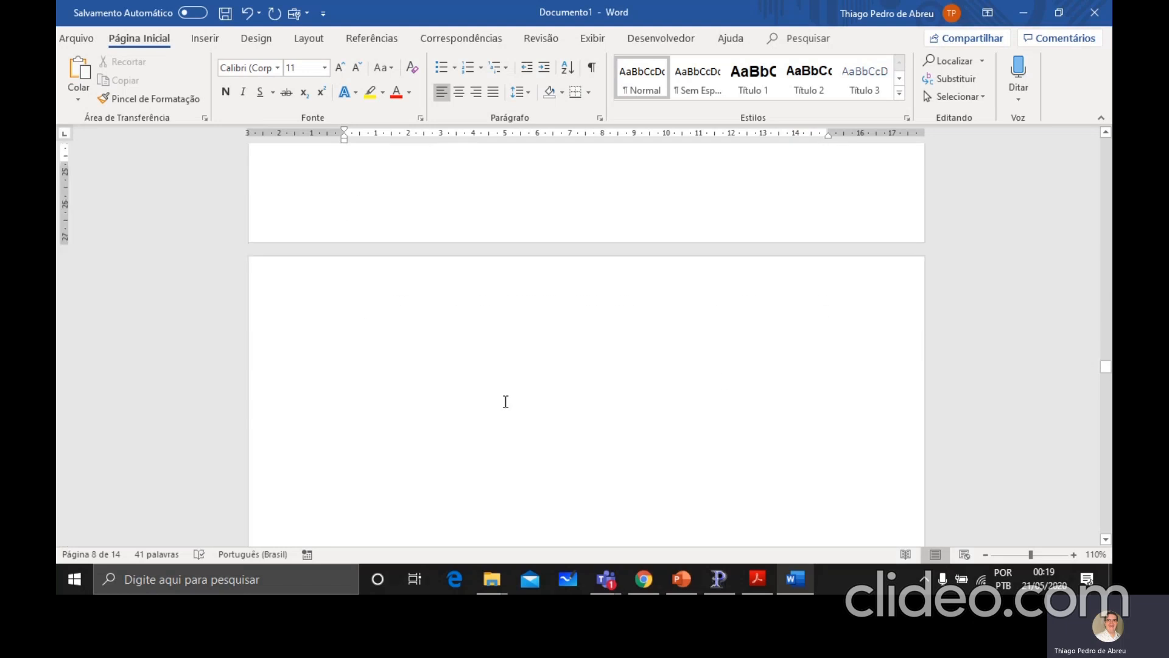
scroll(506, 401, down, 5)
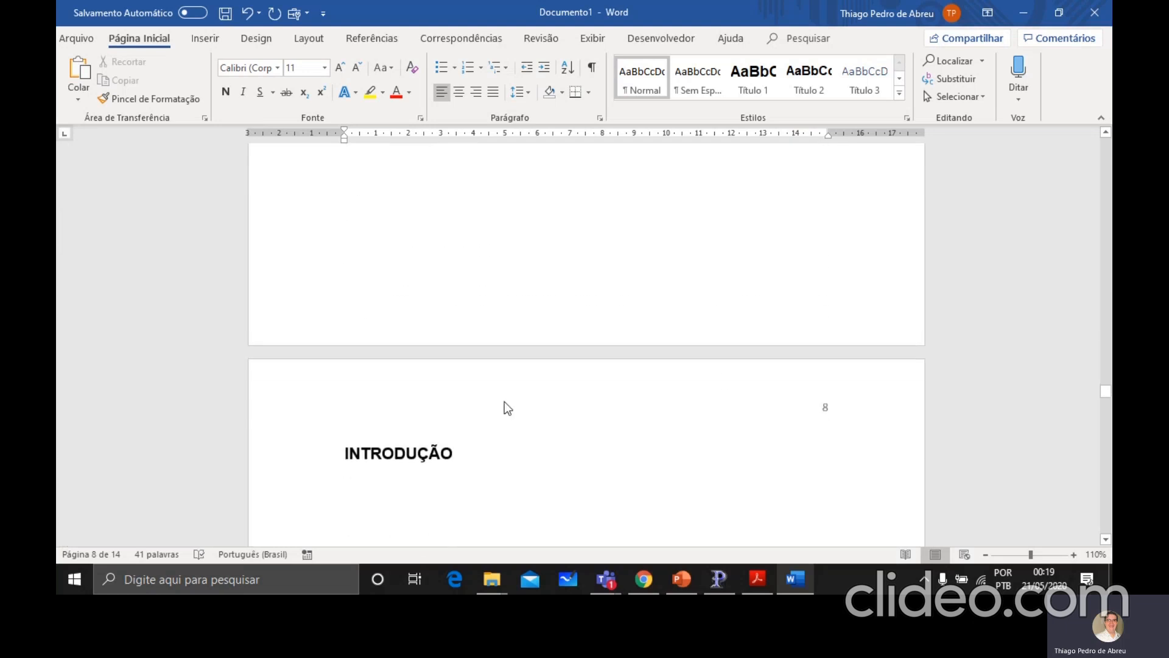
scroll(492, 416, up, 10)
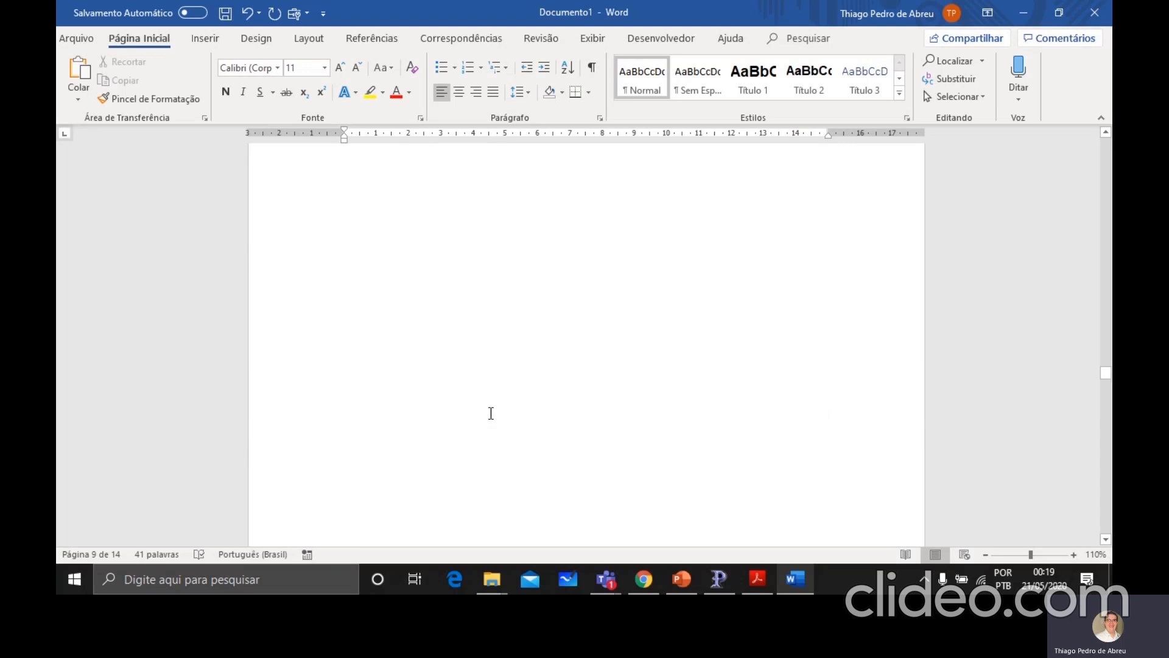
scroll(490, 414, up, 1)
click(492, 413)
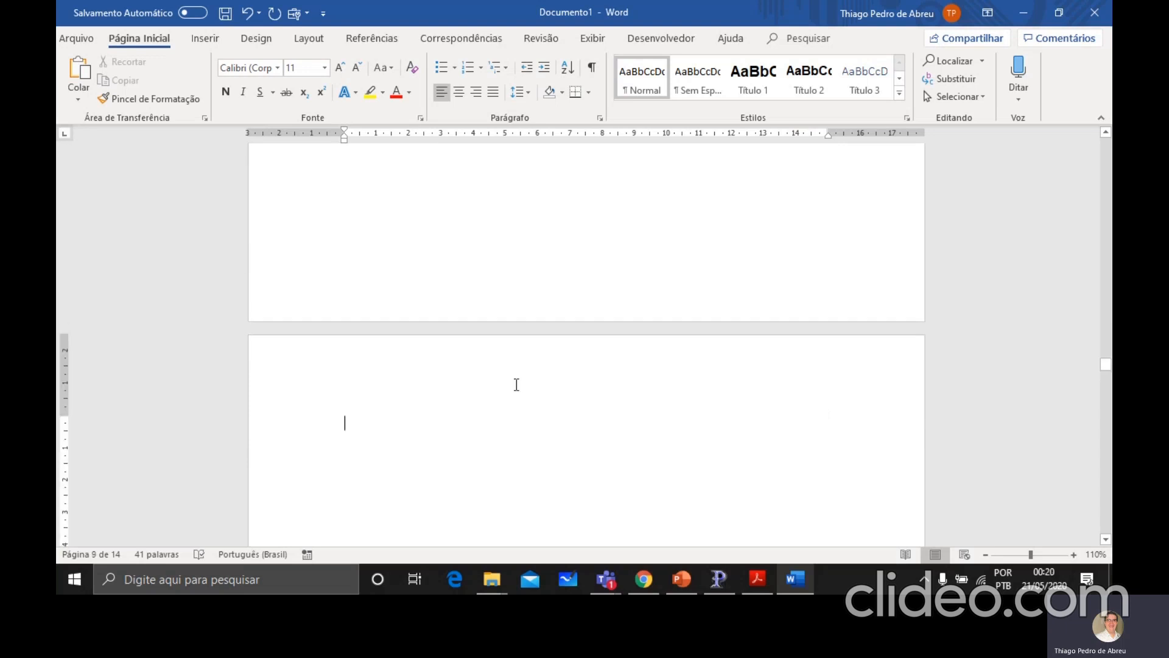
key(BackSpace)
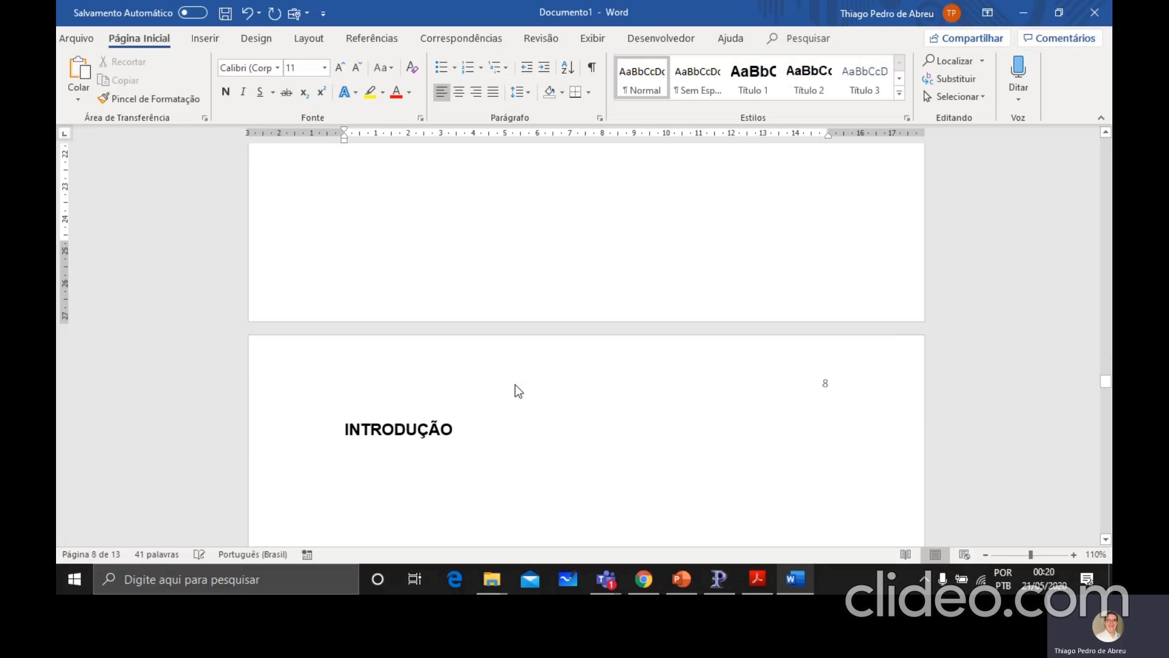
Set the font of all the table of contents entries under SUMÁRIO to Arial
scroll(515, 384, up, 18)
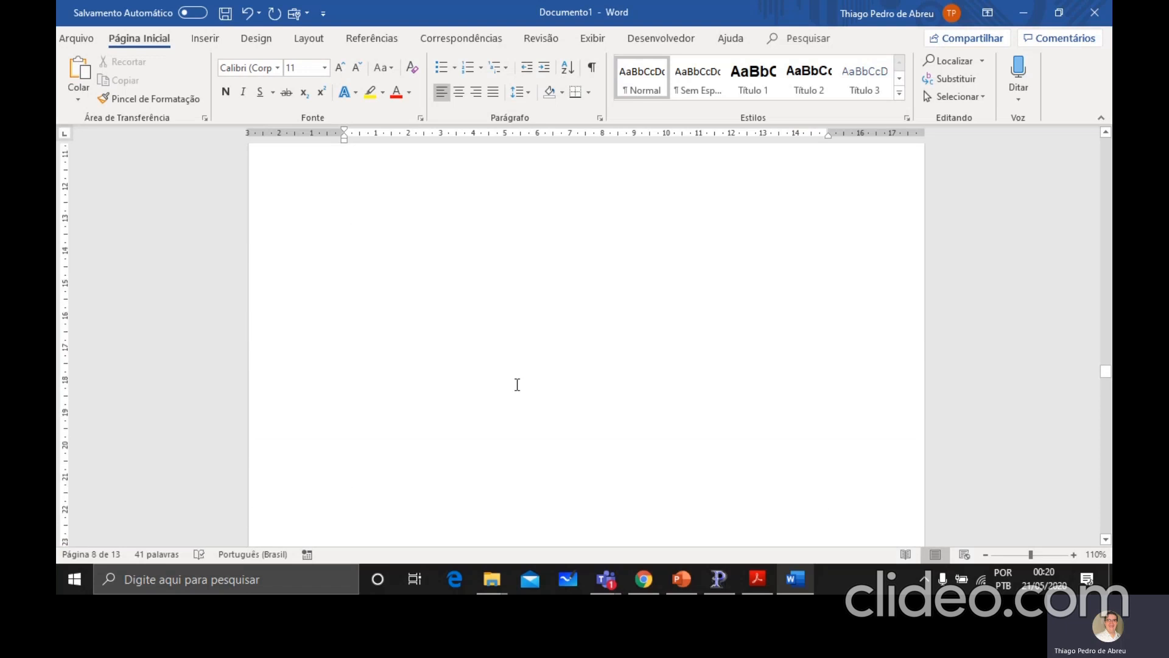
scroll(517, 385, up, 1)
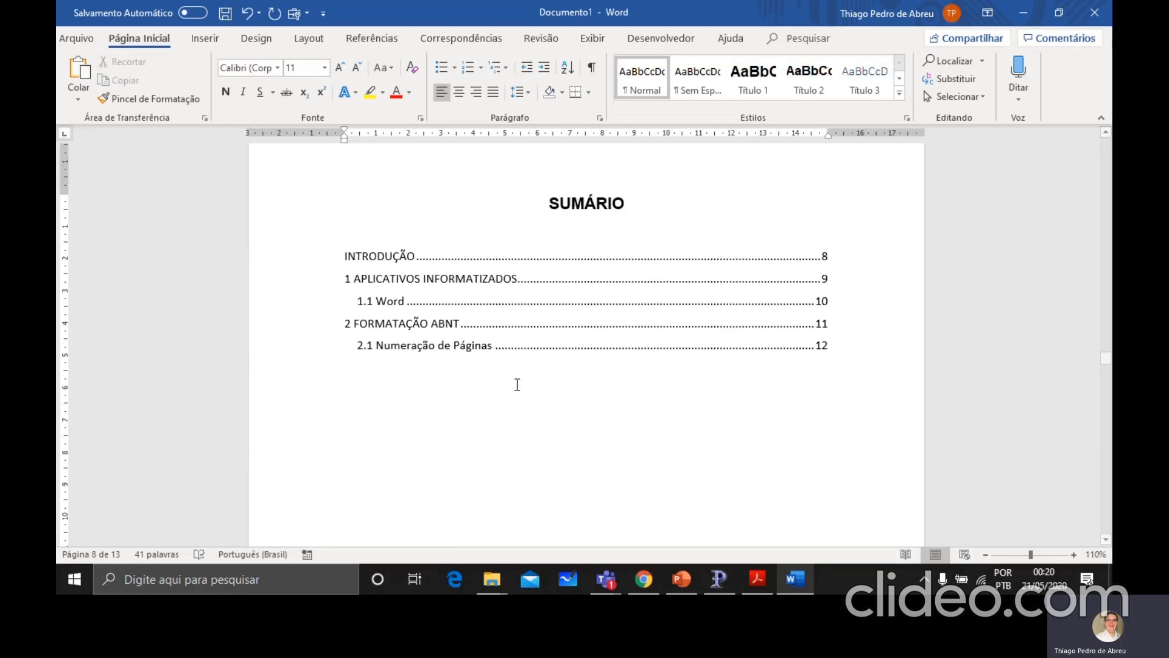
click(344, 253)
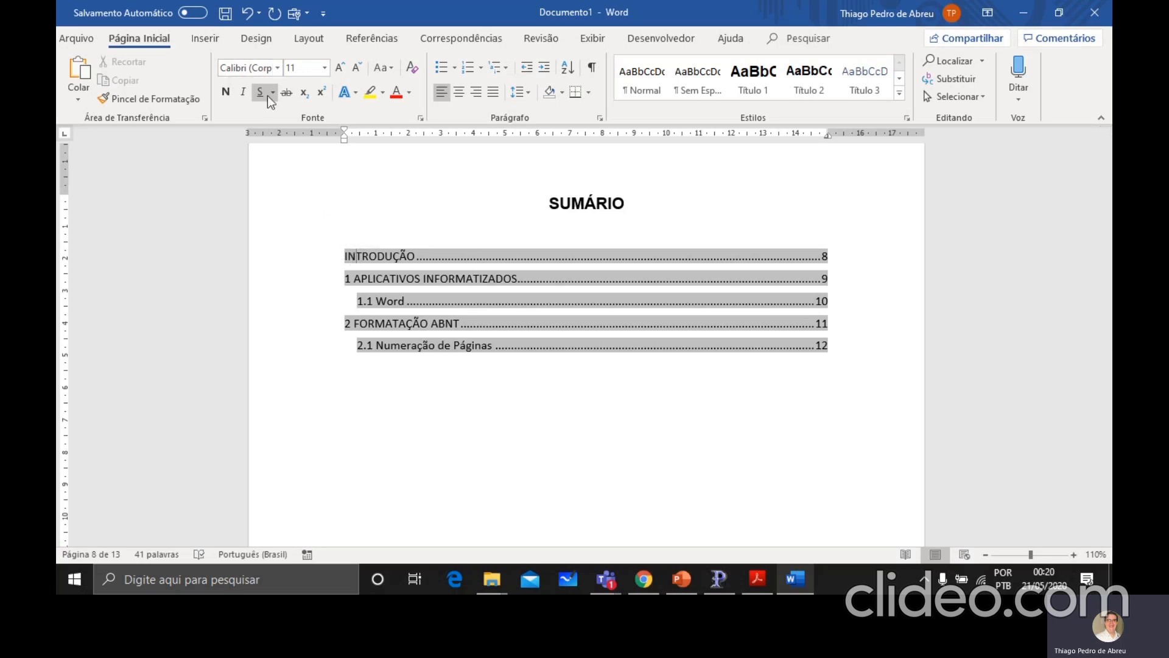
drag(346, 259, 579, 348)
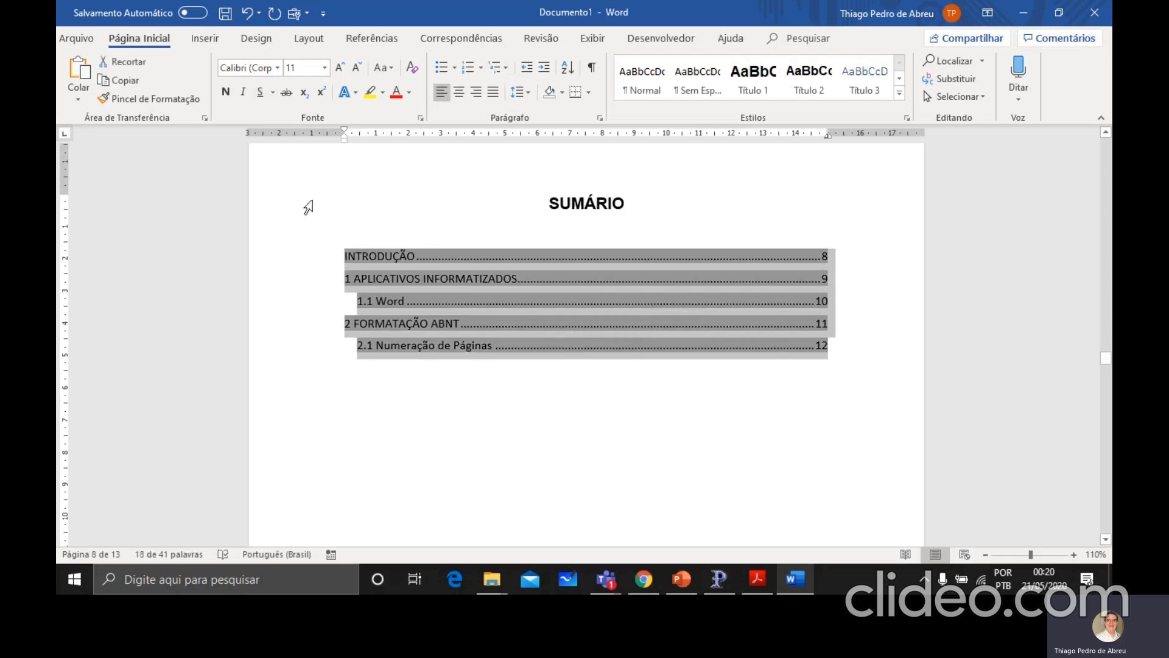
click(277, 68)
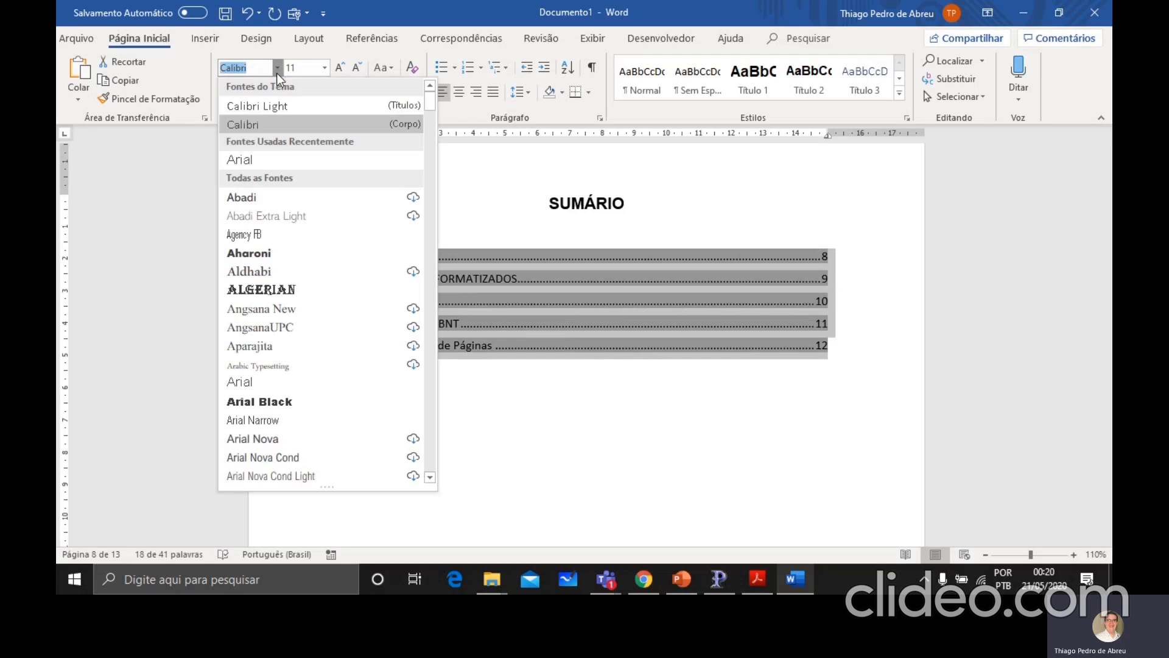
click(291, 159)
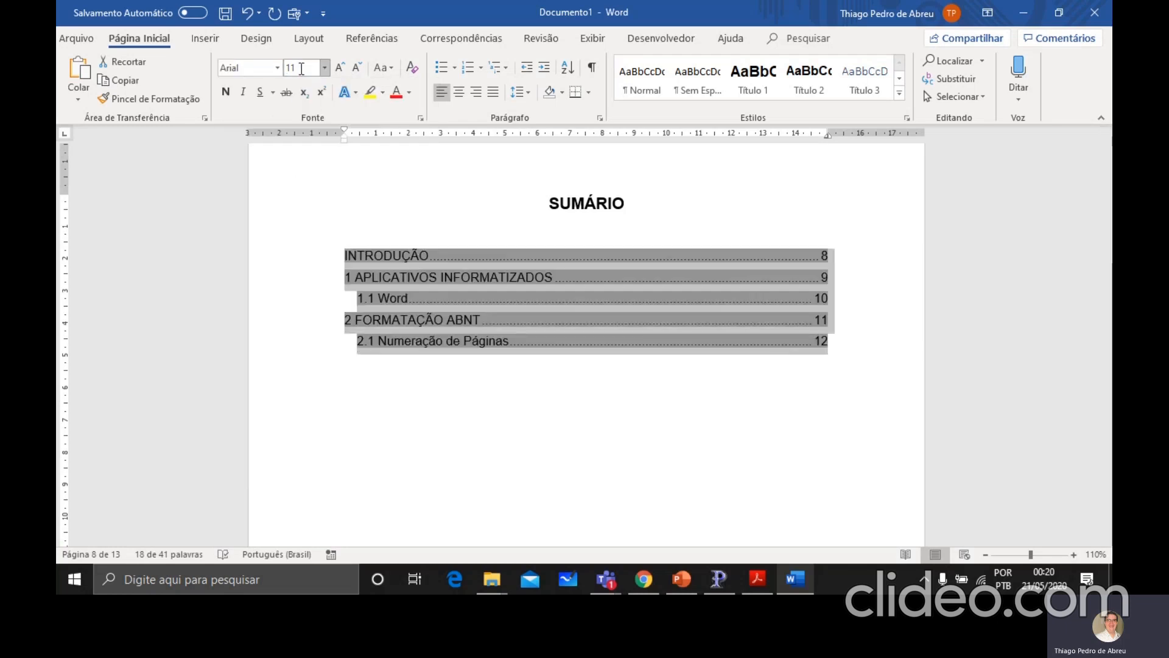
Set all the table of contents entries to font size 12 and make the INTRODUÇÃO entry's title bold
click(301, 69)
text(12)
key(Return)
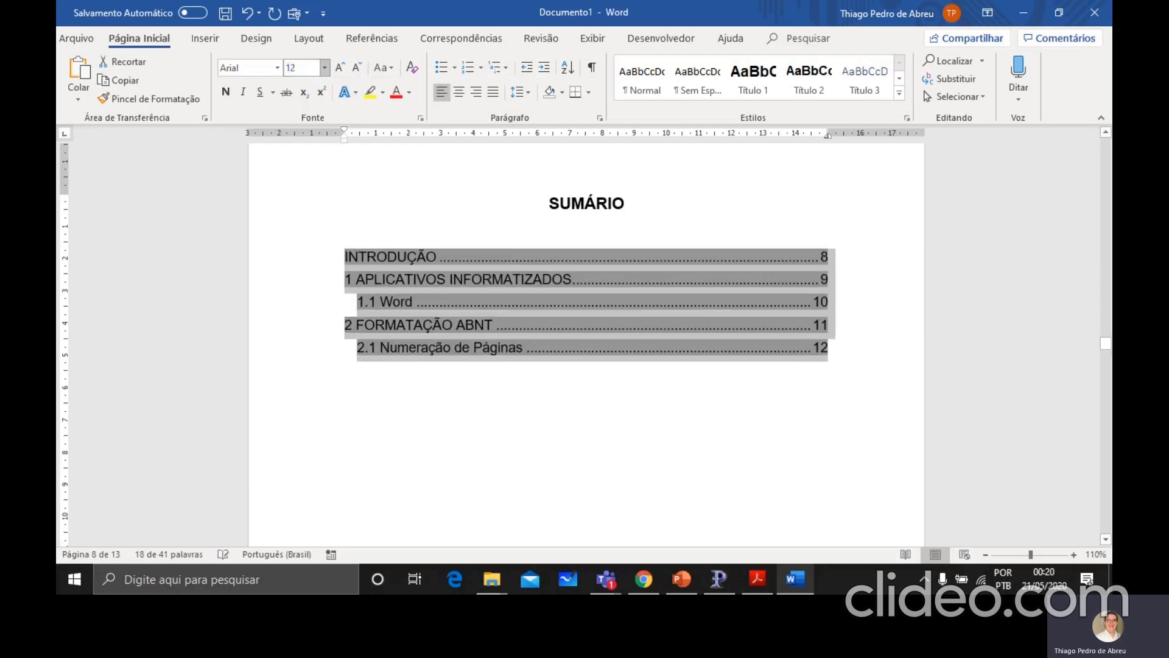
click(472, 430)
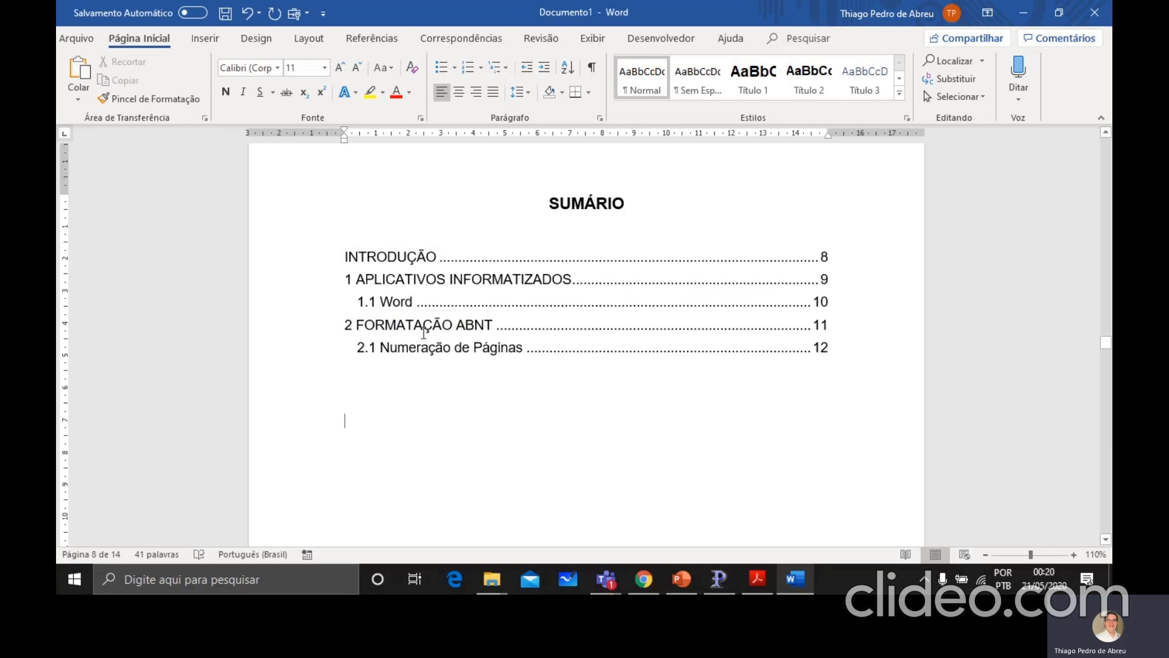
drag(345, 257, 436, 256)
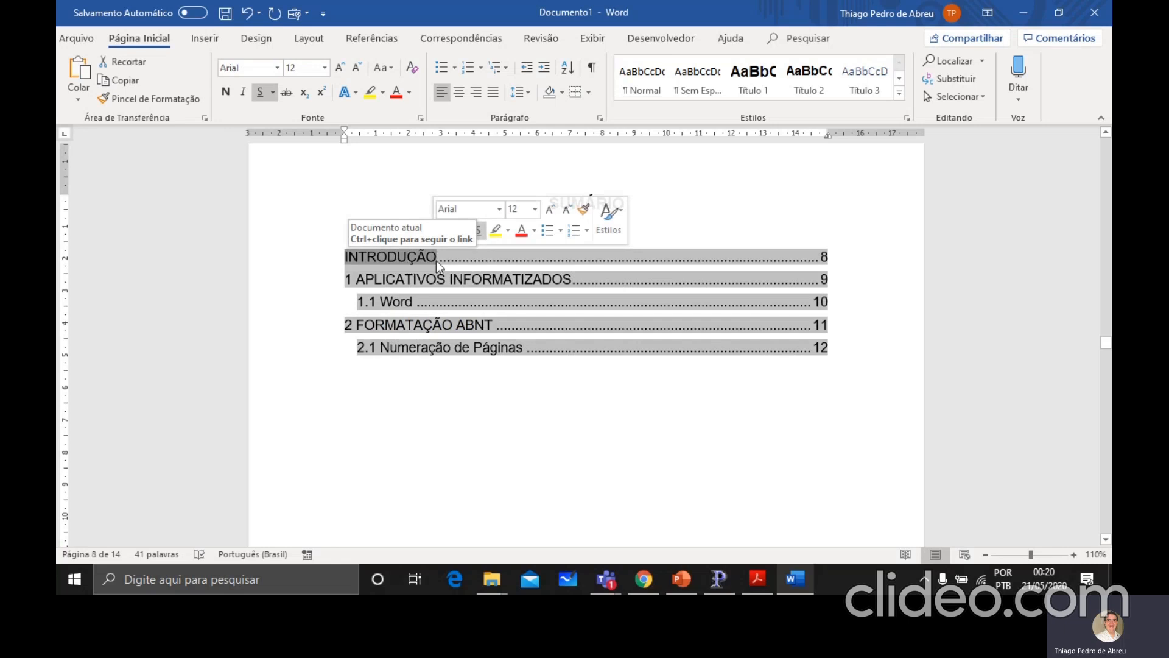
click(226, 92)
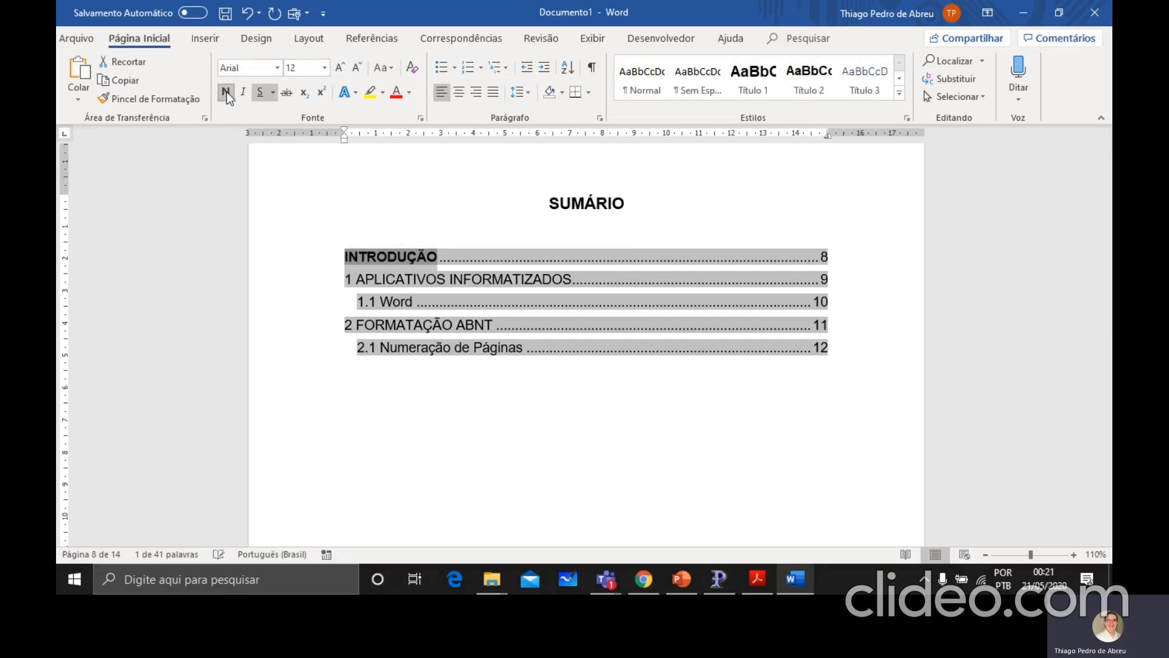
drag(351, 279, 384, 279)
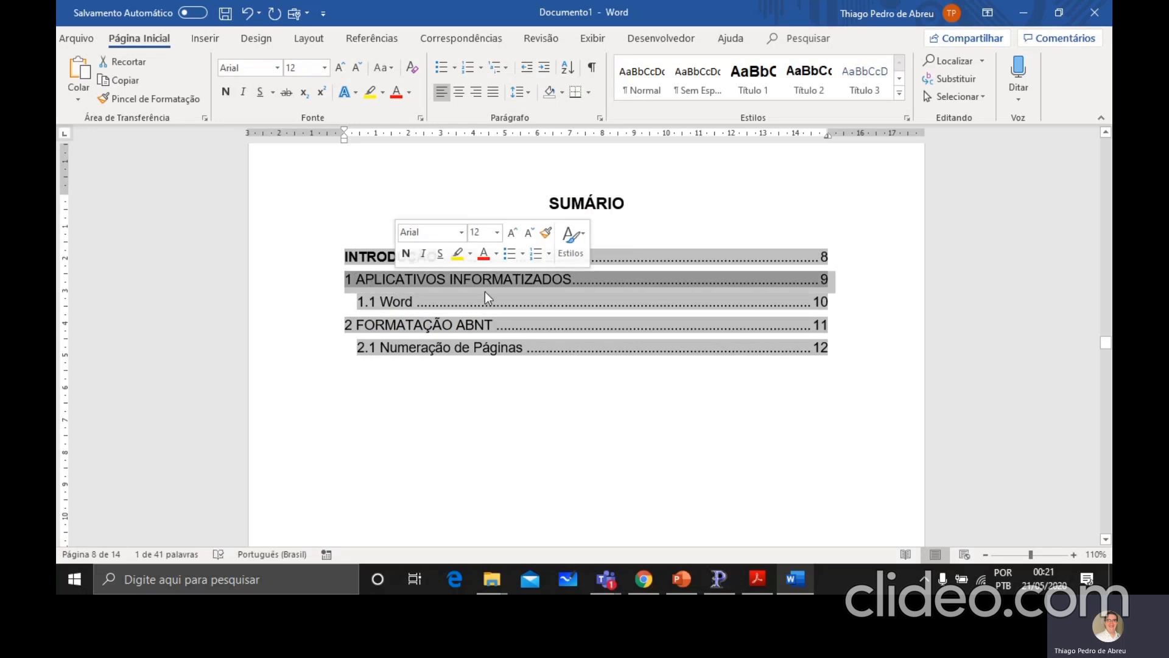
click(572, 279)
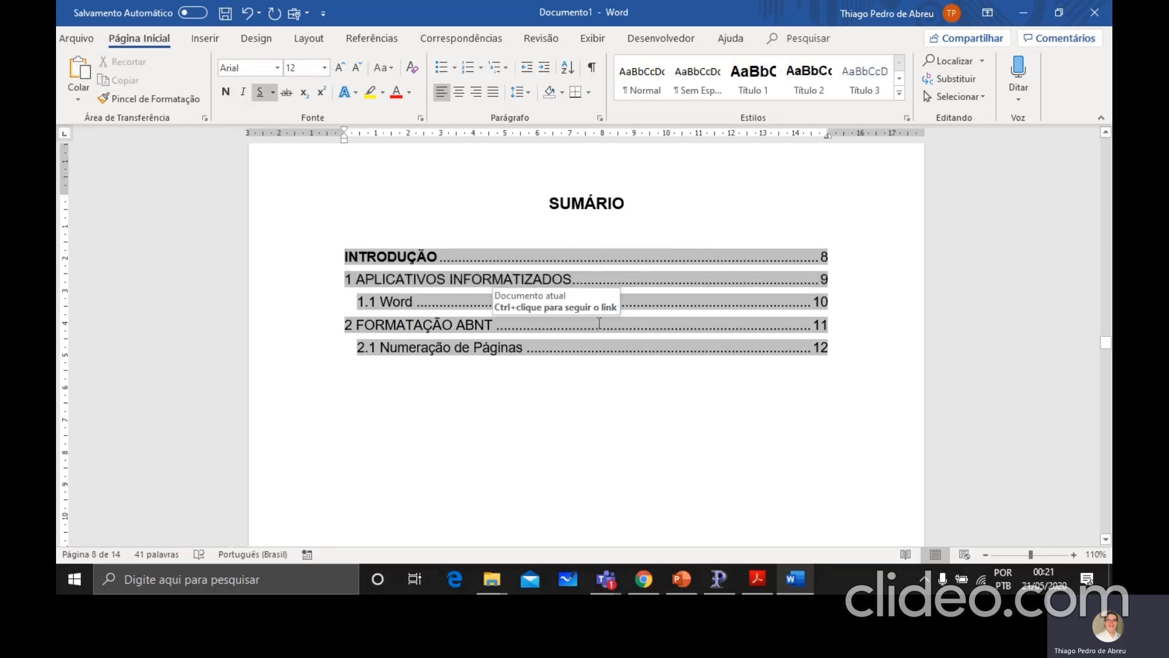
key(shift+Left)
key(shift+Left)
key(shift+Left)
key(shift+Left)
key(shift+Left)
key(shift+Left)
key(shift+Left)
key(shift+Left)
key(shift+Left)
key(shift+Left)
key(shift+Left)
key(shift+Left)
key(shift+Left)
key(shift+Left)
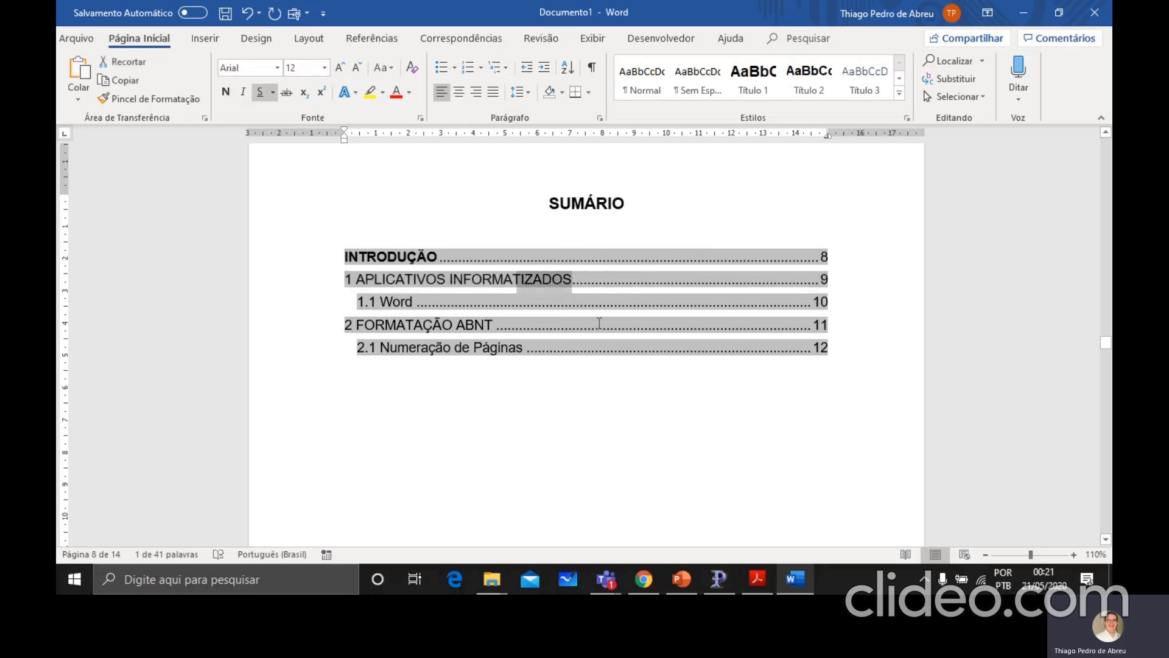
key(shift+Left)
key(shift+Left)
key(shift+Left)
key(shift+Left)
key(shift+Left)
key(shift+Left)
key(shift+Left)
key(shift+Left)
key(shift+Left)
key(shift+Left)
key(shift+Left)
key(shift+Left)
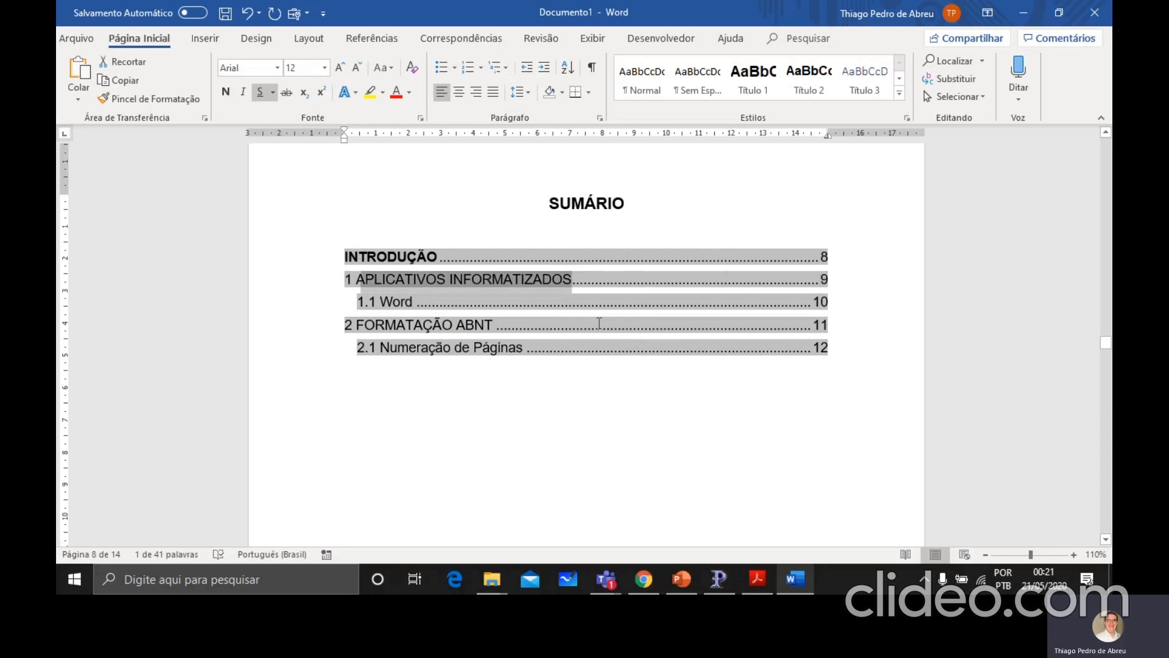
key(shift+Left)
key(shift+Left)
key(shift+Left)
key(shift+Right)
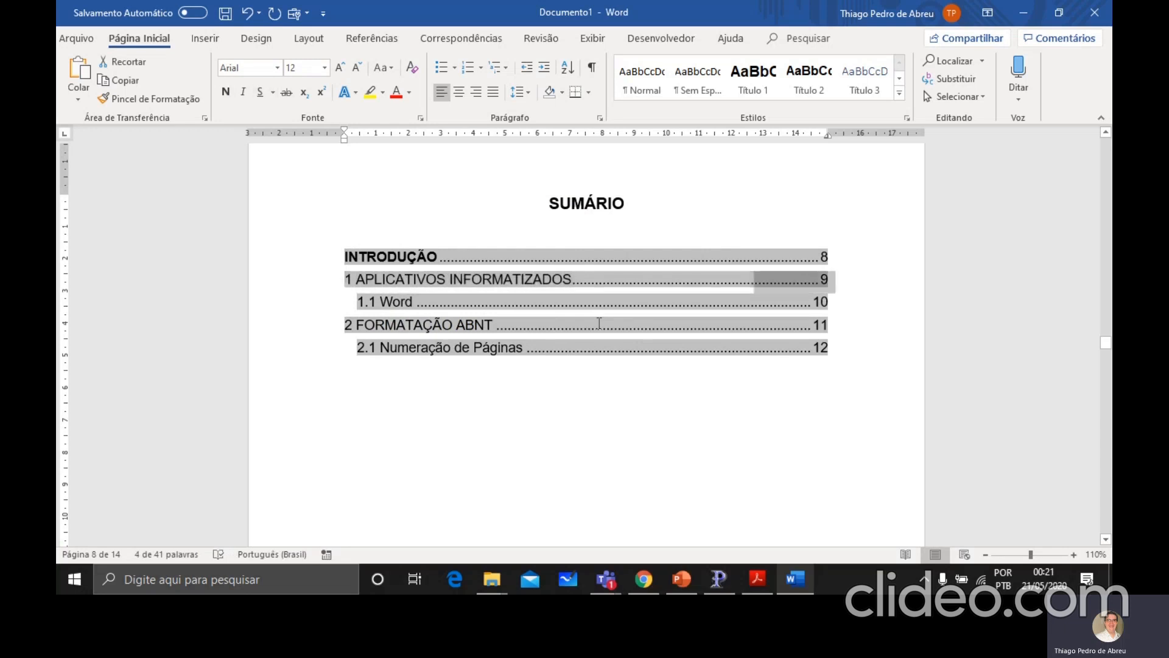
key(shift+Left)
key(Right)
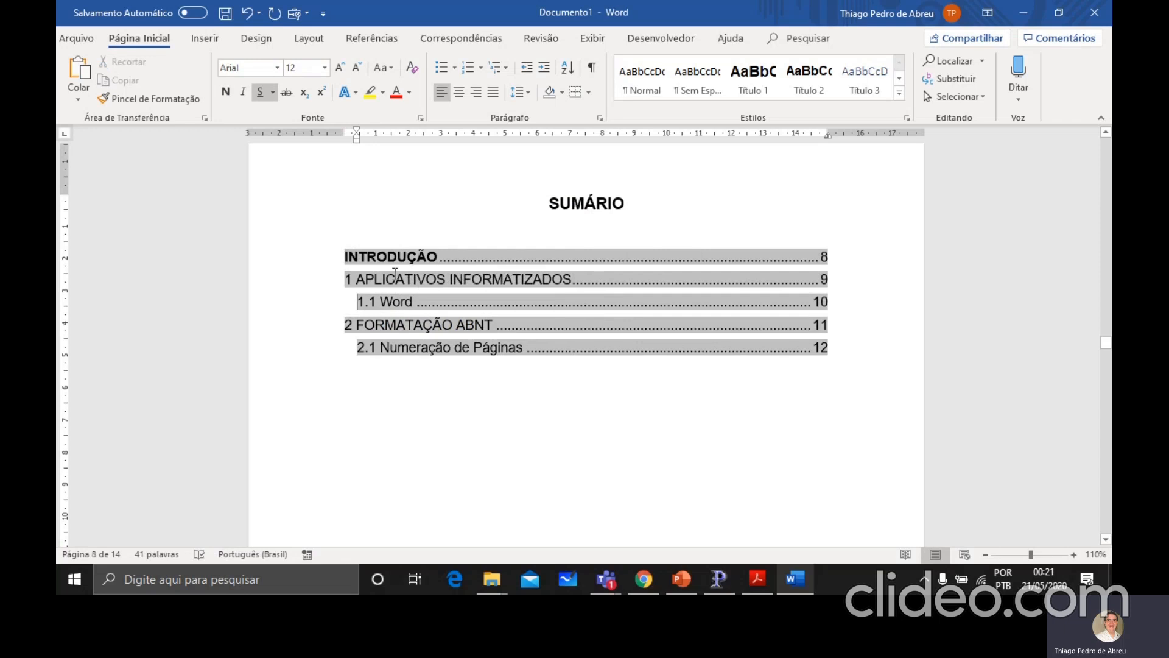
Make the entire 1 APLICATIVOS INFORMATIZADOS entry bold, including its numbers, and undo the automatic style change to the other entries
drag(353, 279, 569, 283)
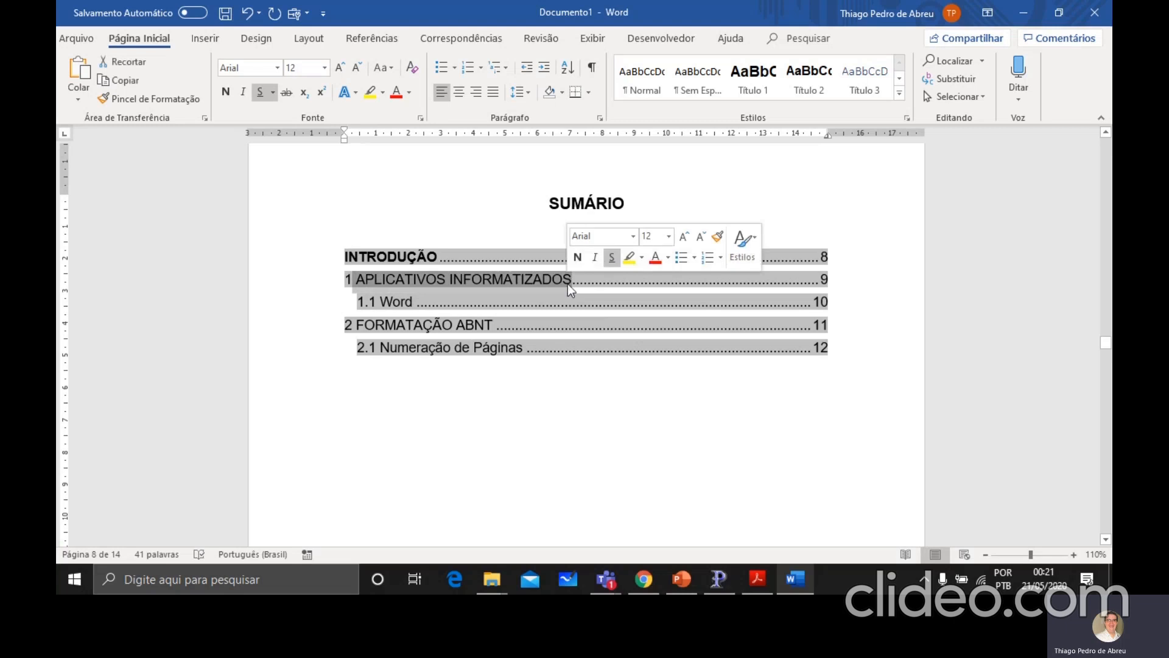
click(224, 94)
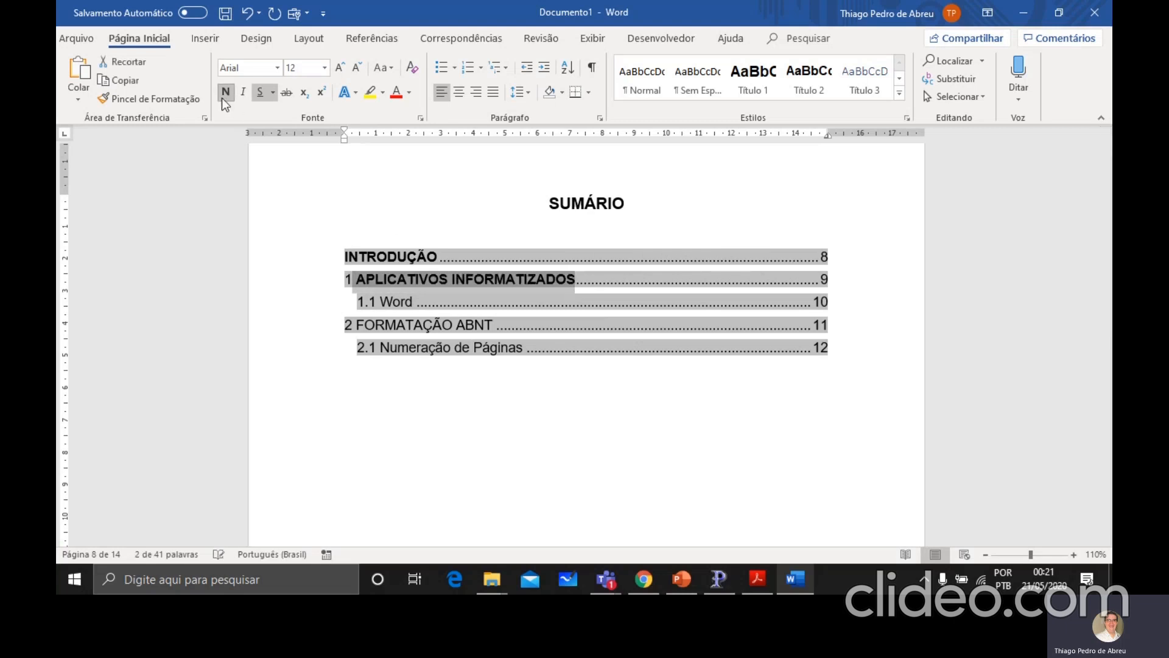
click(352, 294)
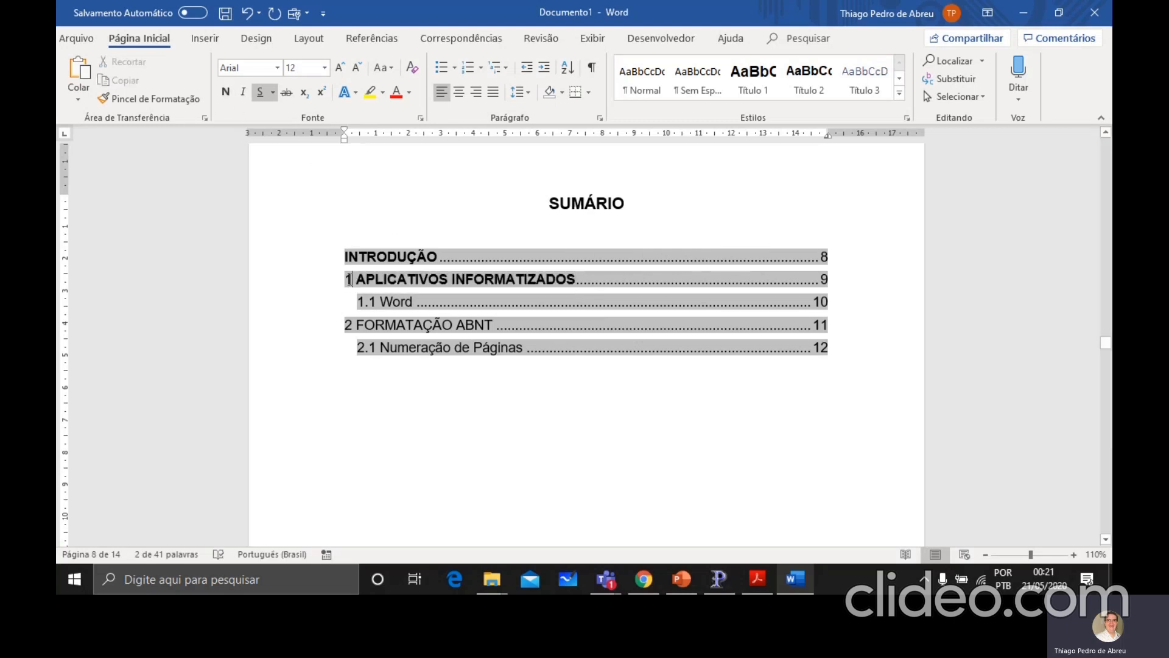
triple_click(352, 294)
click(352, 295)
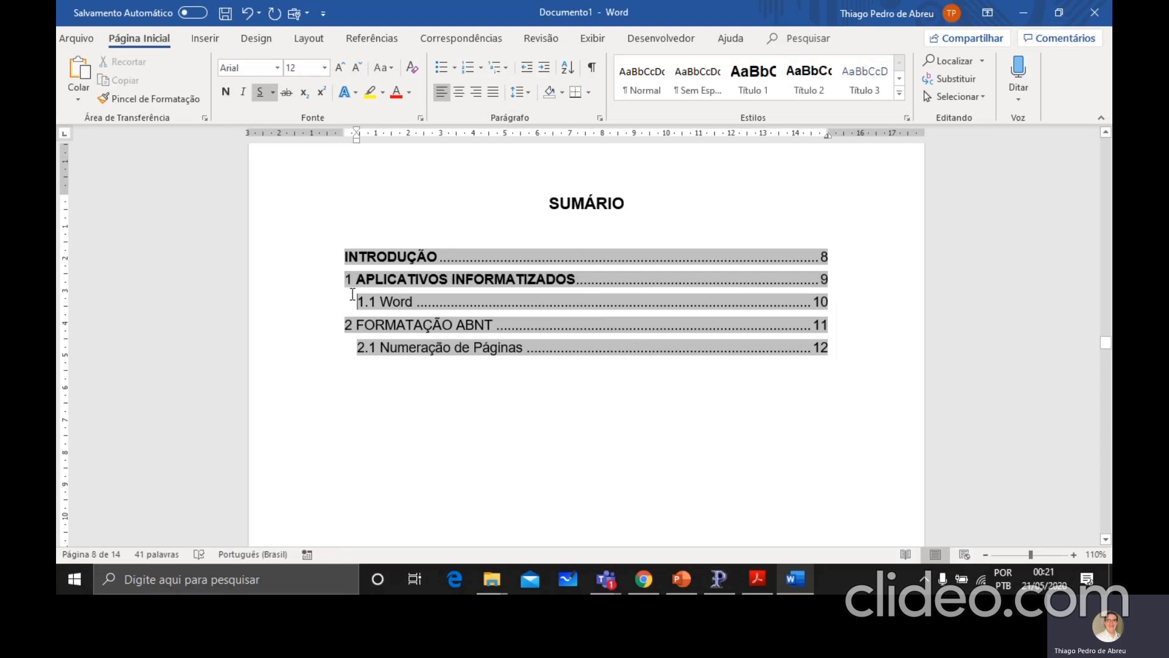
triple_click(352, 279)
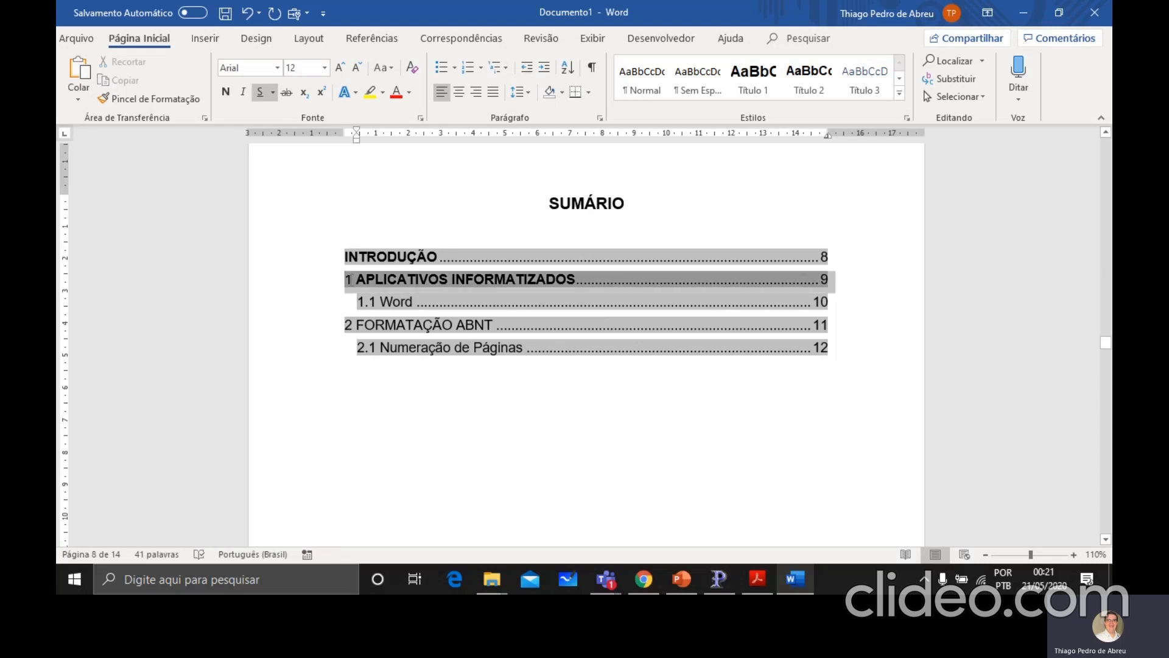
click(351, 279)
triple_click(352, 279)
triple_click(350, 279)
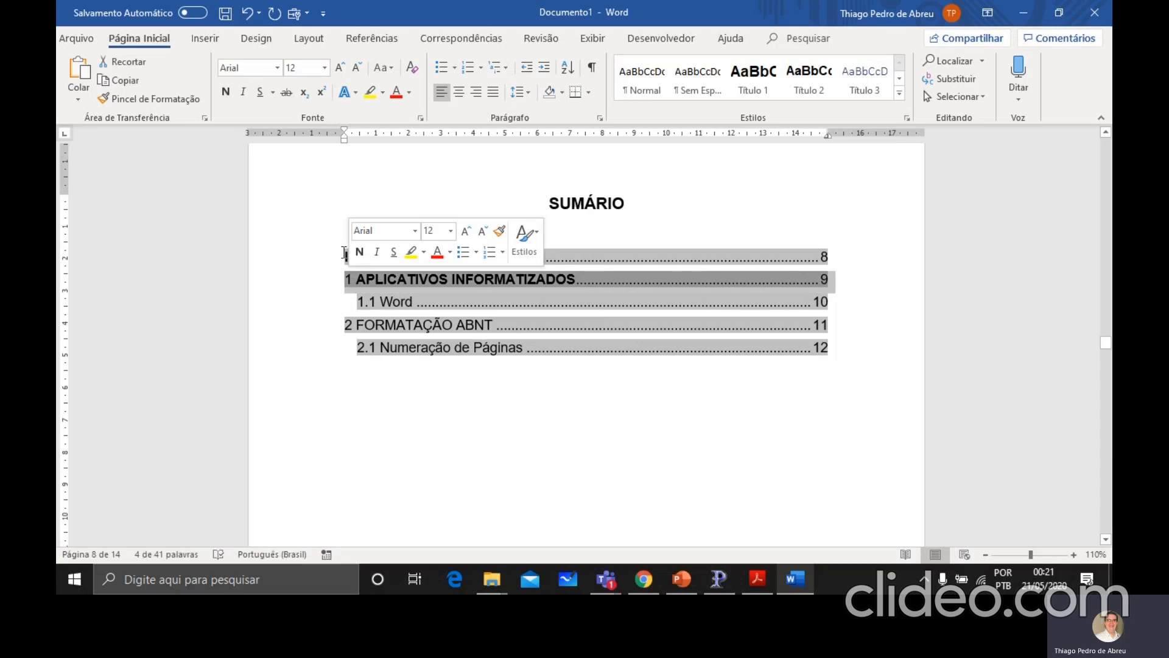
click(223, 92)
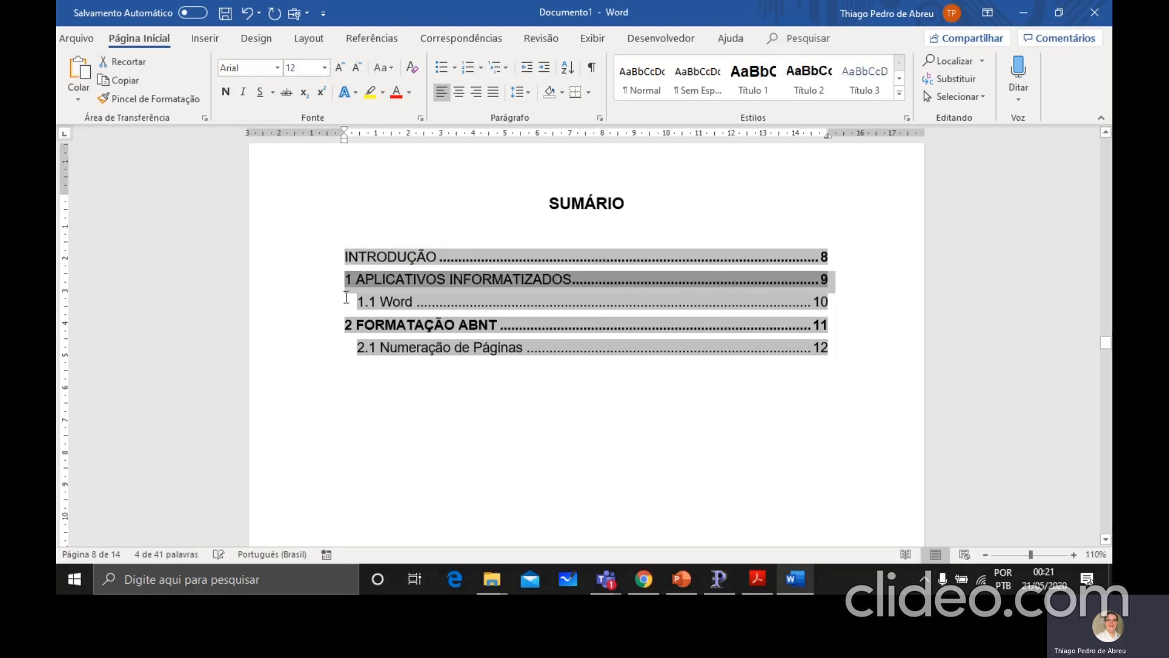
key(ctrl+z)
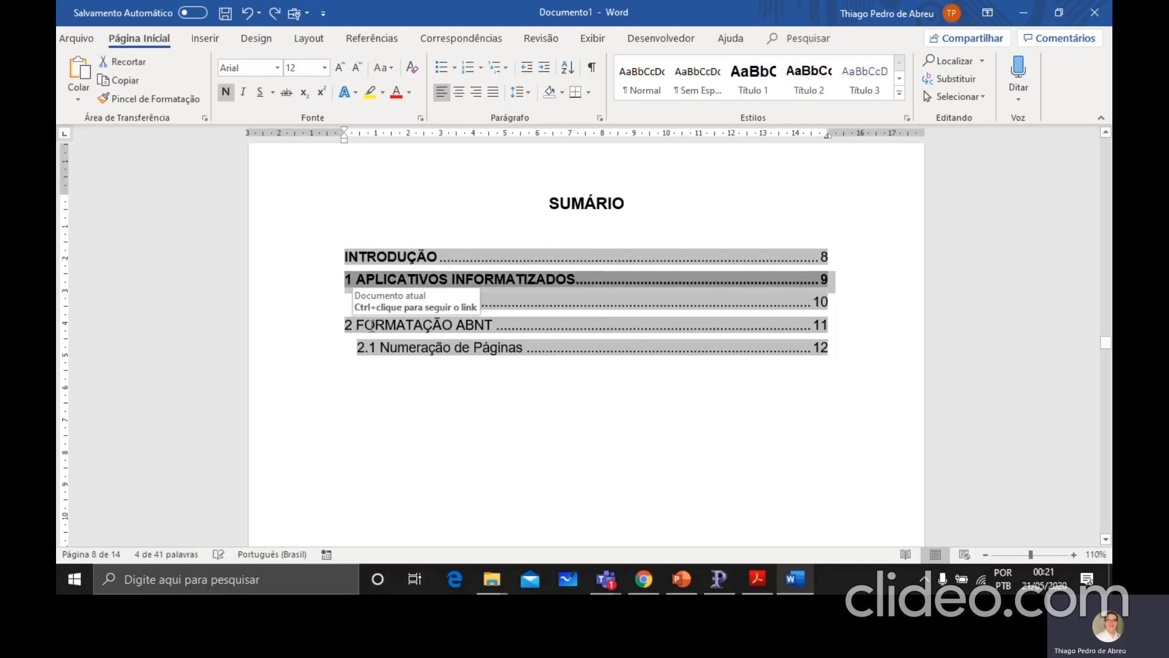
click(411, 387)
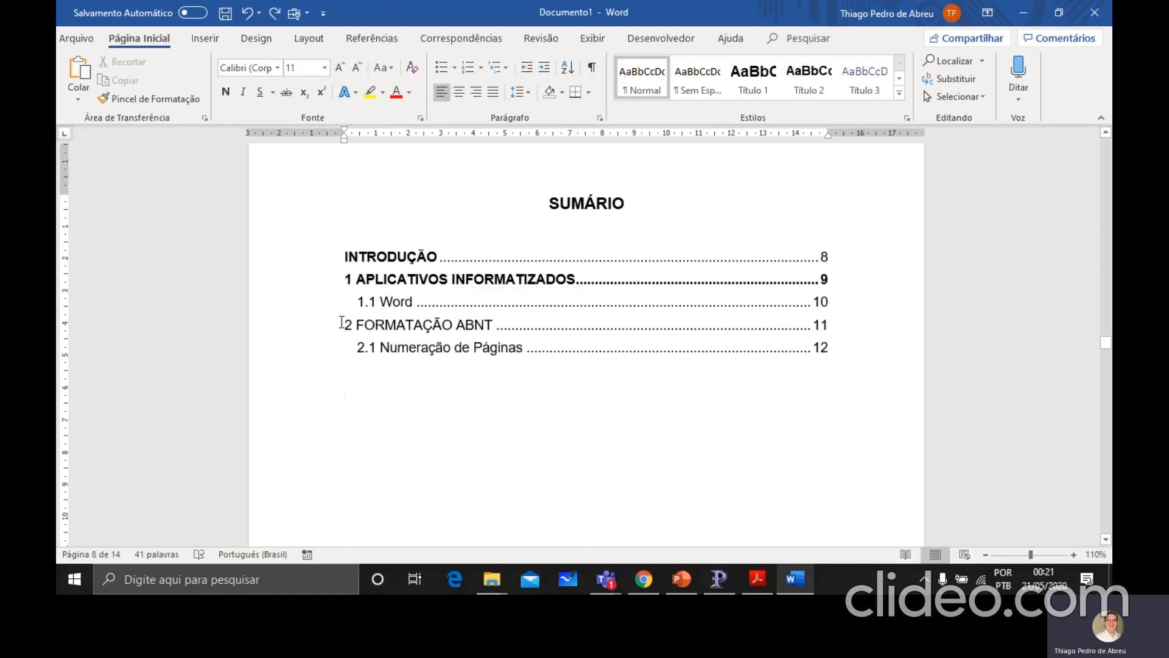
Make the entire 2 FORMATAÇÃO ABNT entry bold and undo the automatic style change to the other entries
click(373, 323)
click(374, 324)
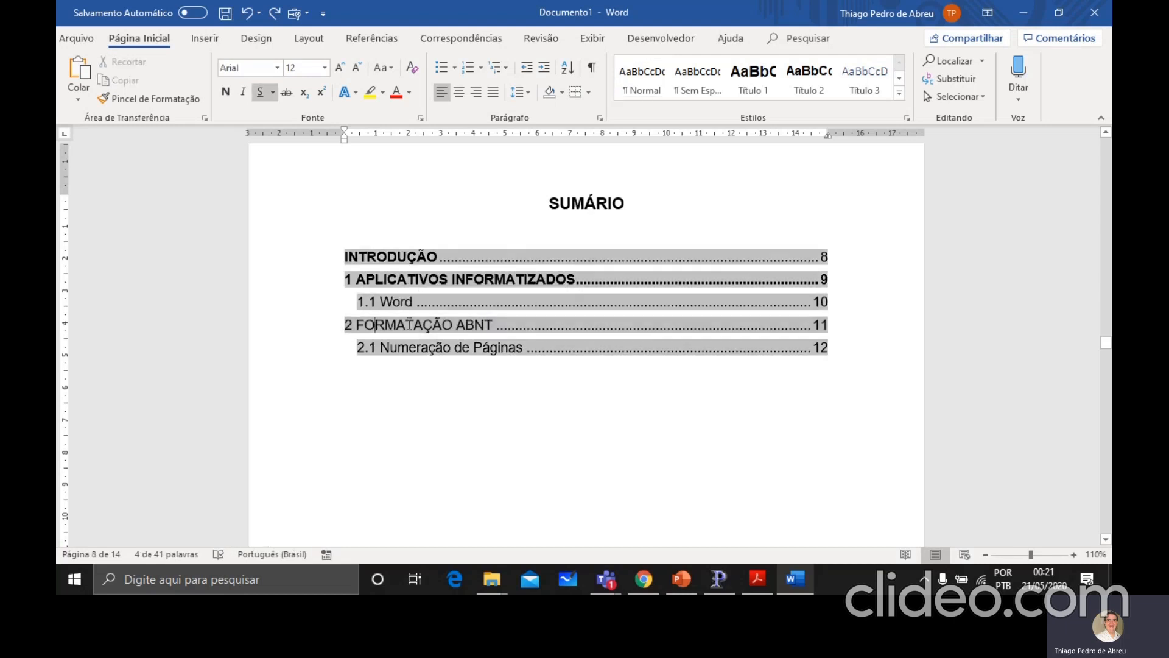
click(498, 326)
key(shift+Left)
key(shift+Left)
key(shift+Left)
key(shift+Left)
key(shift+Left)
key(shift+Left)
key(shift+Left)
key(shift+Left)
key(shift+Left)
key(shift+Left)
key(shift+Left)
key(shift+Left)
key(shift+Left)
key(shift+Left)
key(shift+Left)
key(shift+Left)
key(shift+Left)
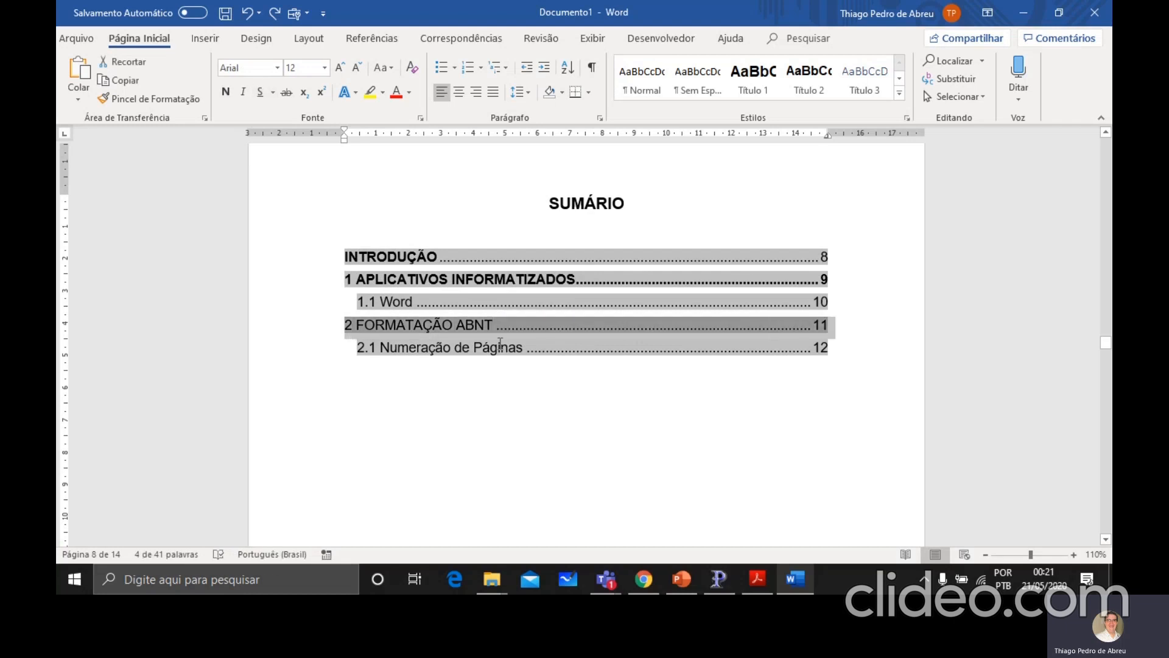
key(End)
key(shift+Home)
click(220, 93)
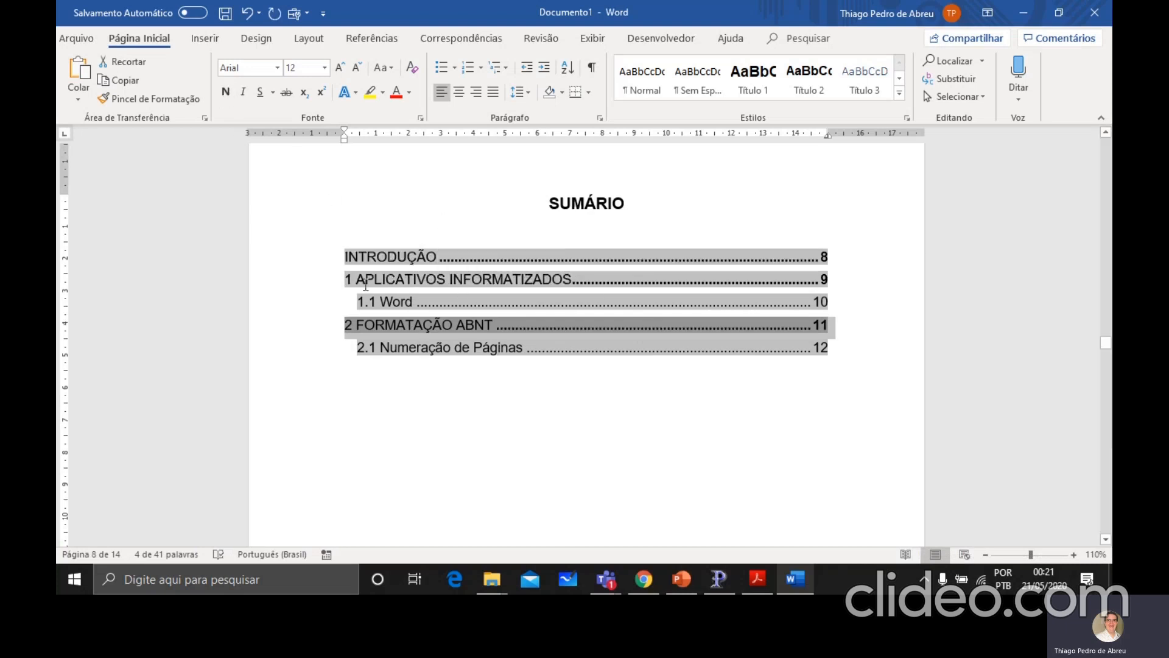
key(ctrl+z)
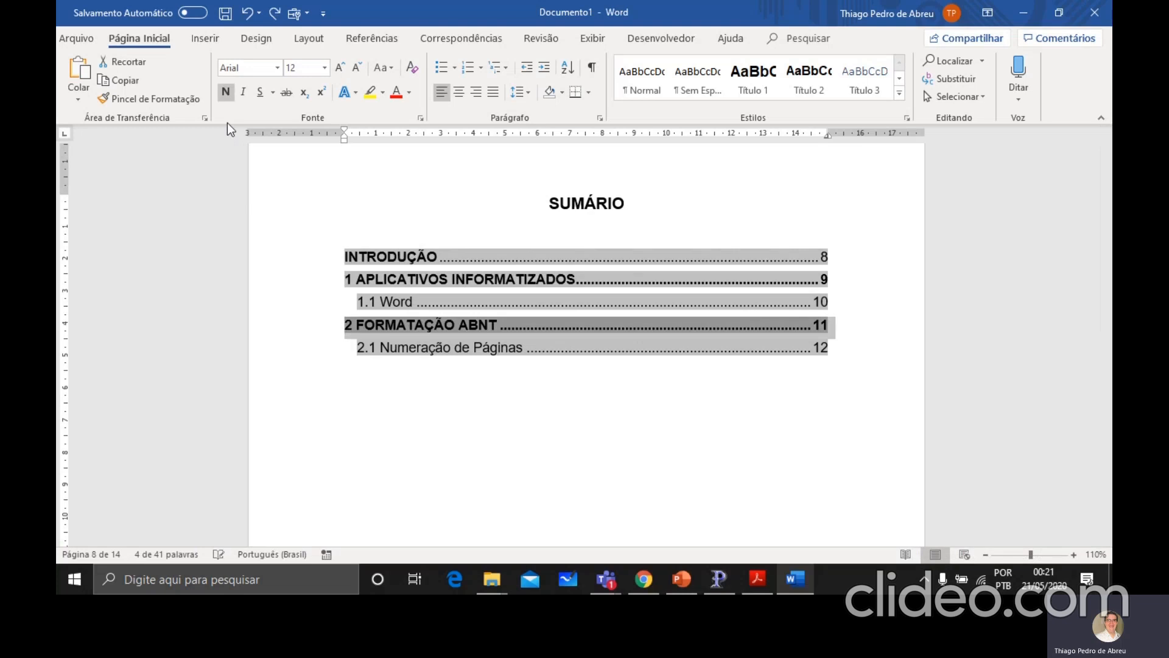
click(408, 395)
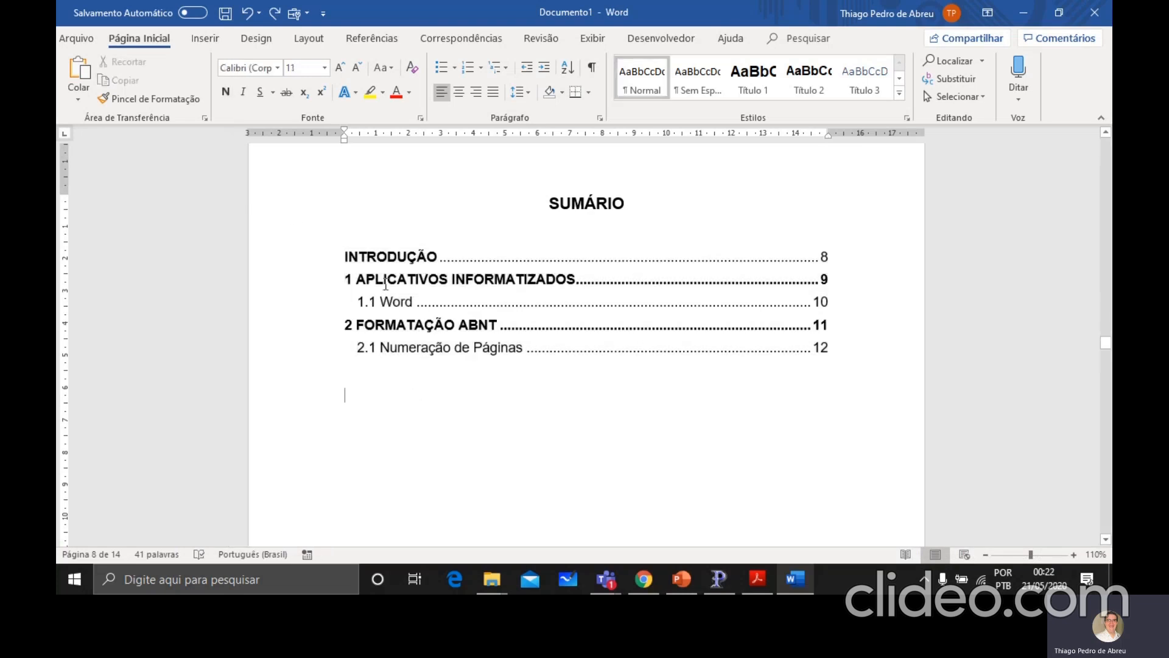
scroll(424, 375, up, 3)
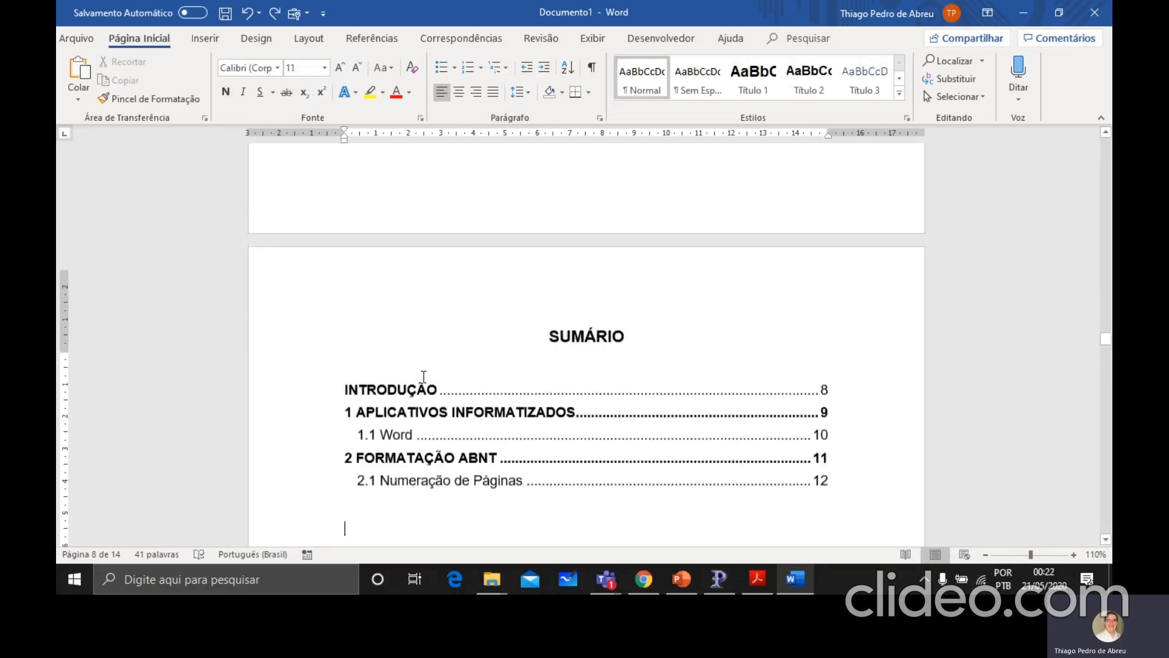
scroll(424, 376, up, 3)
scroll(424, 376, down, 2)
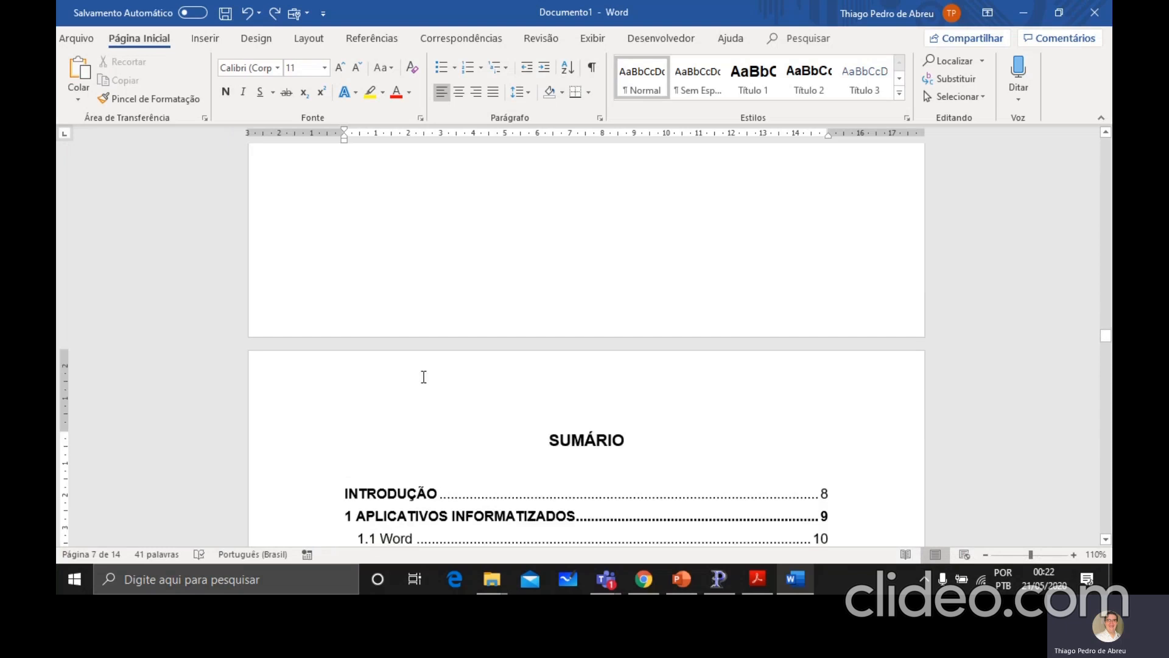
scroll(424, 377, down, 1)
scroll(605, 470, down, 3)
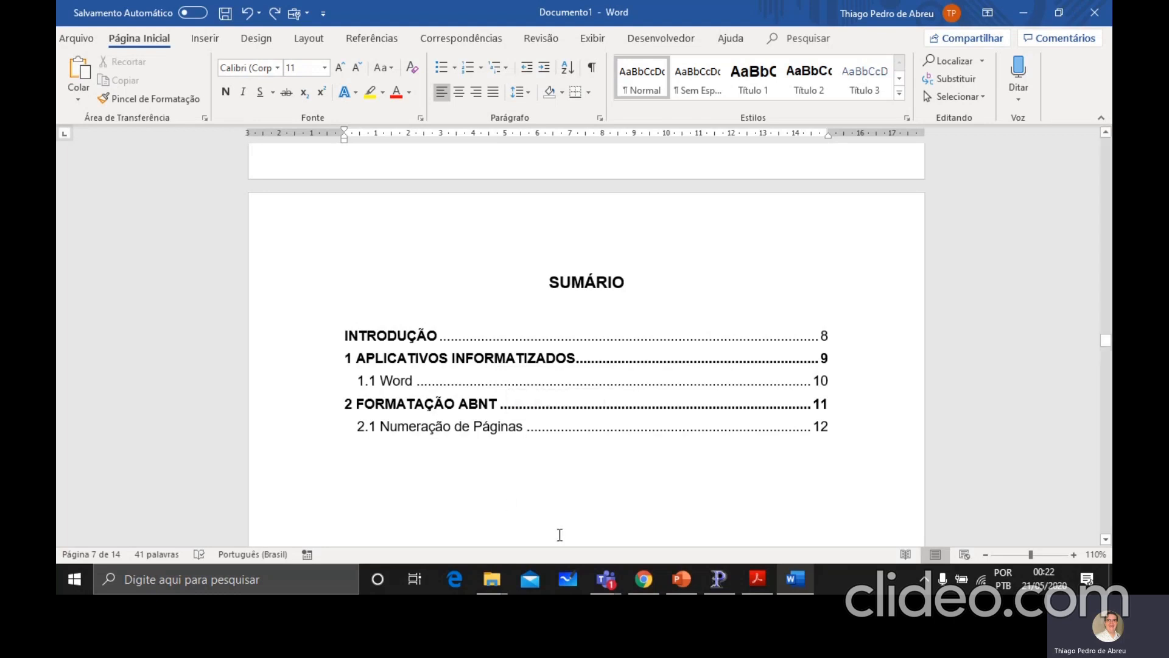
mouse_move(609, 577)
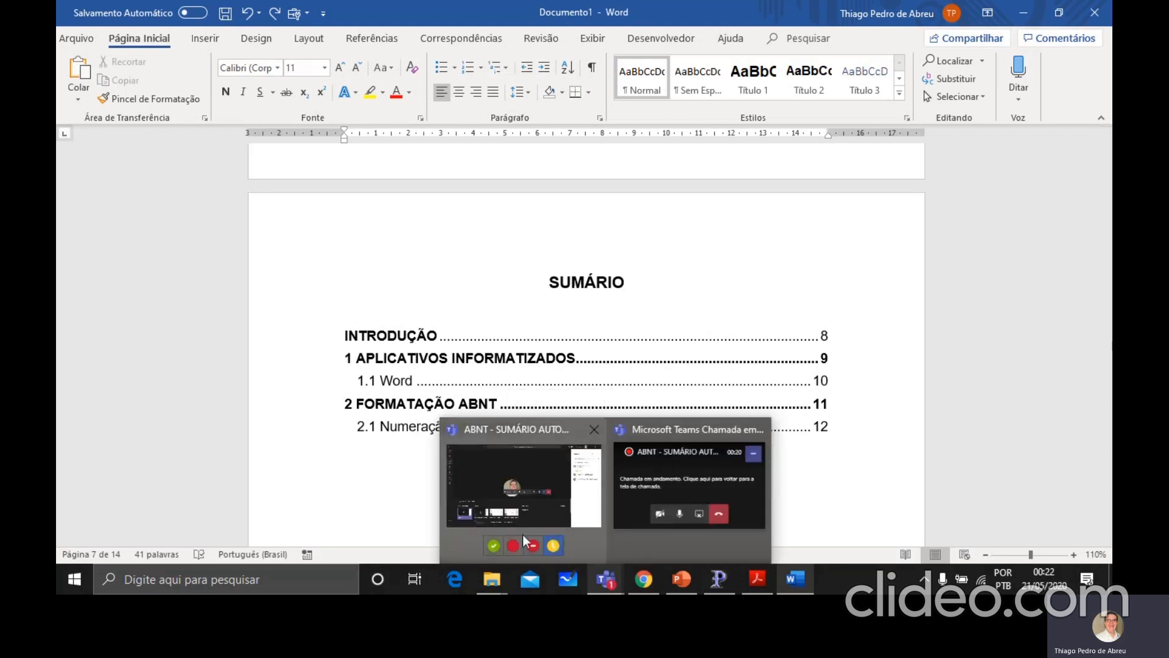